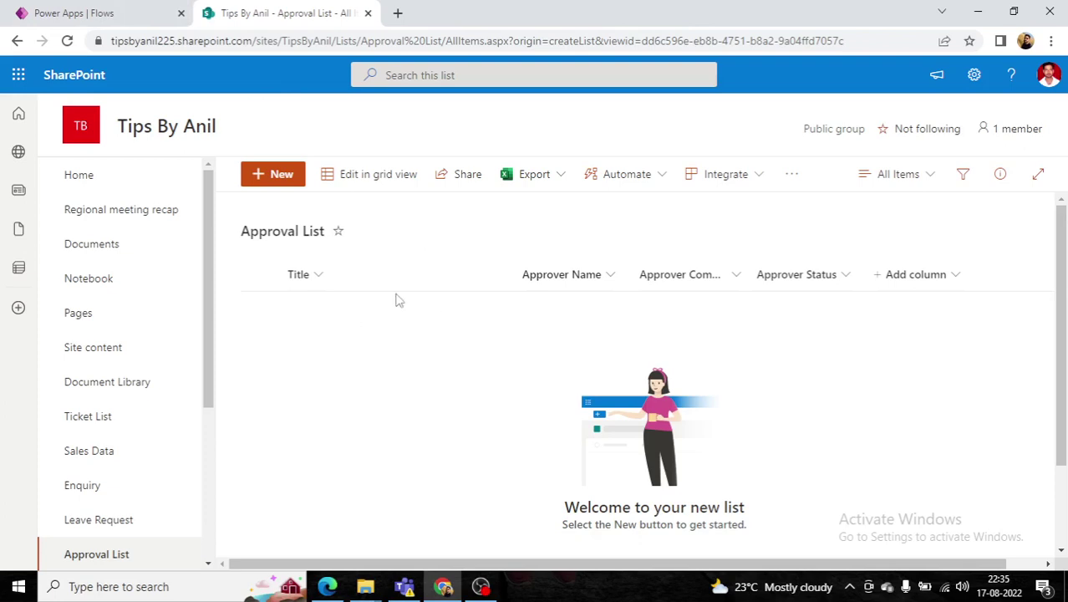
- Open the Approval List's settings and examine its columns and their types
{"action": "left_click", "coordinate": [975, 78]}
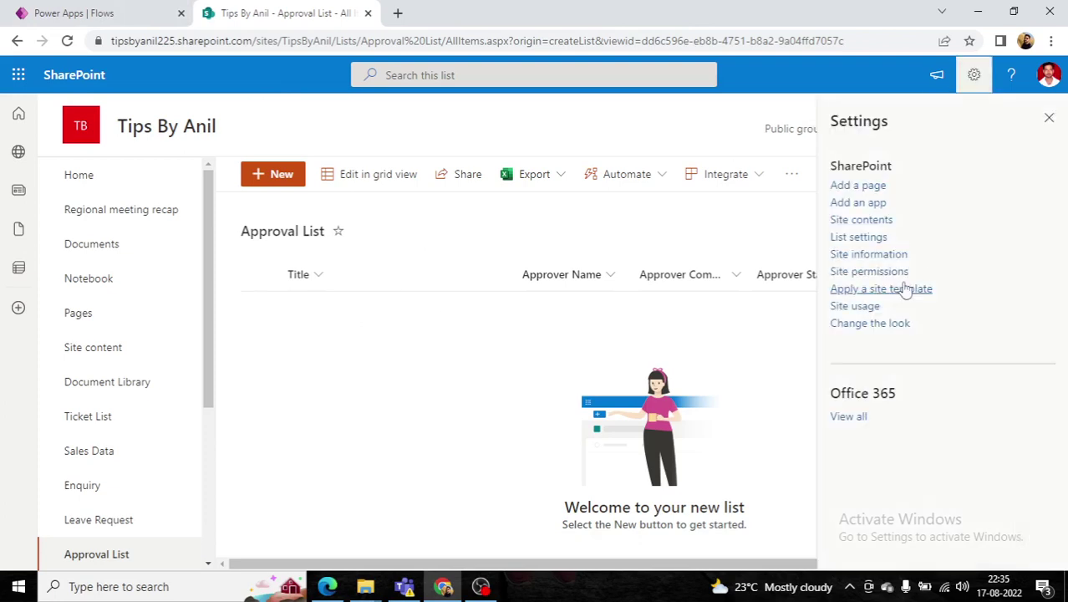
{"action": "left_click", "coordinate": [859, 238]}
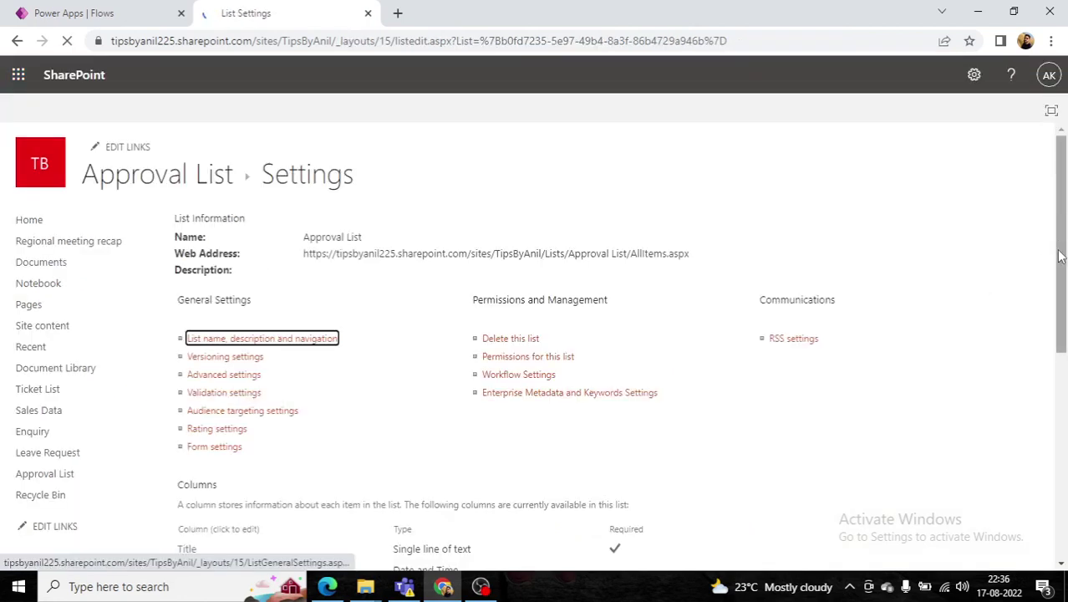
{"action": "scroll", "coordinate": [1060, 306], "scroll_direction": "down", "scroll_amount": 3}
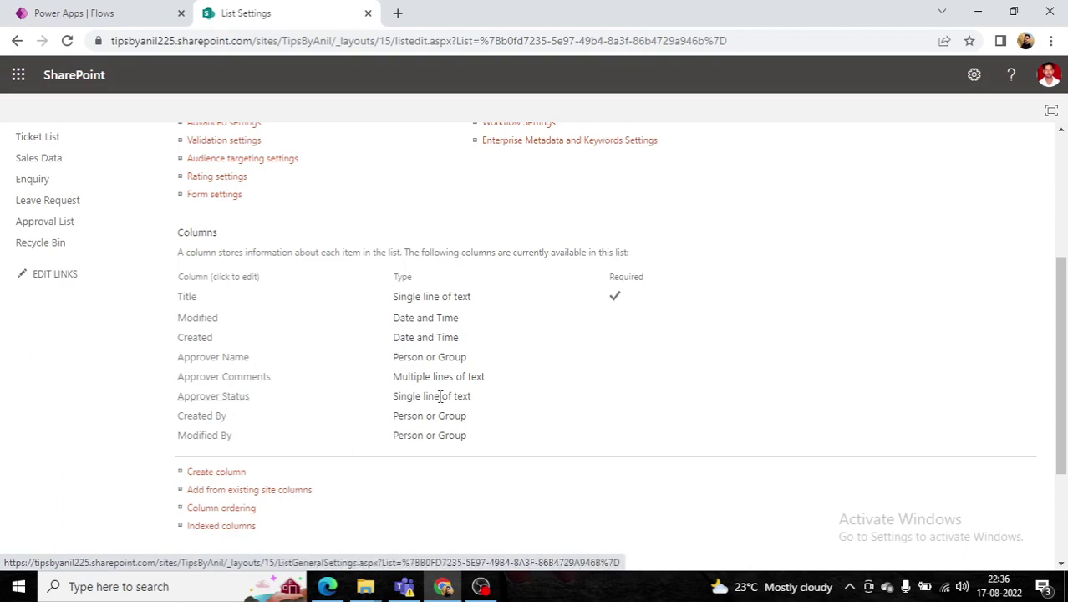
- Switch to Power Apps and create an automated cloud flow named "Approval Link" with the SharePoint trigger When an item is created
{"action": "left_click", "coordinate": [73, 12]}
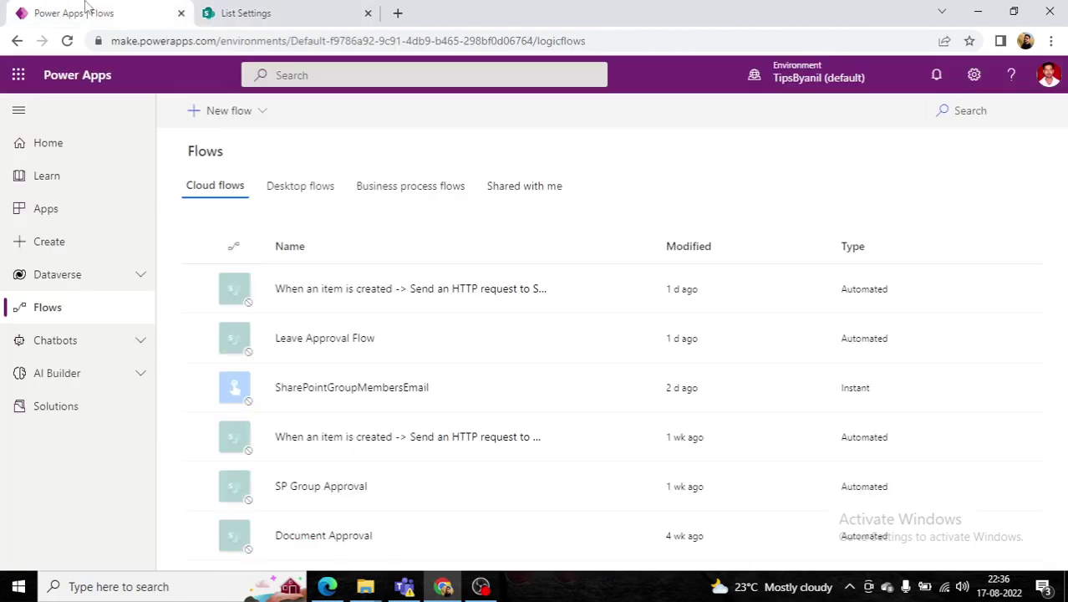
{"action": "left_click", "coordinate": [261, 111]}
{"action": "left_click", "coordinate": [263, 229]}
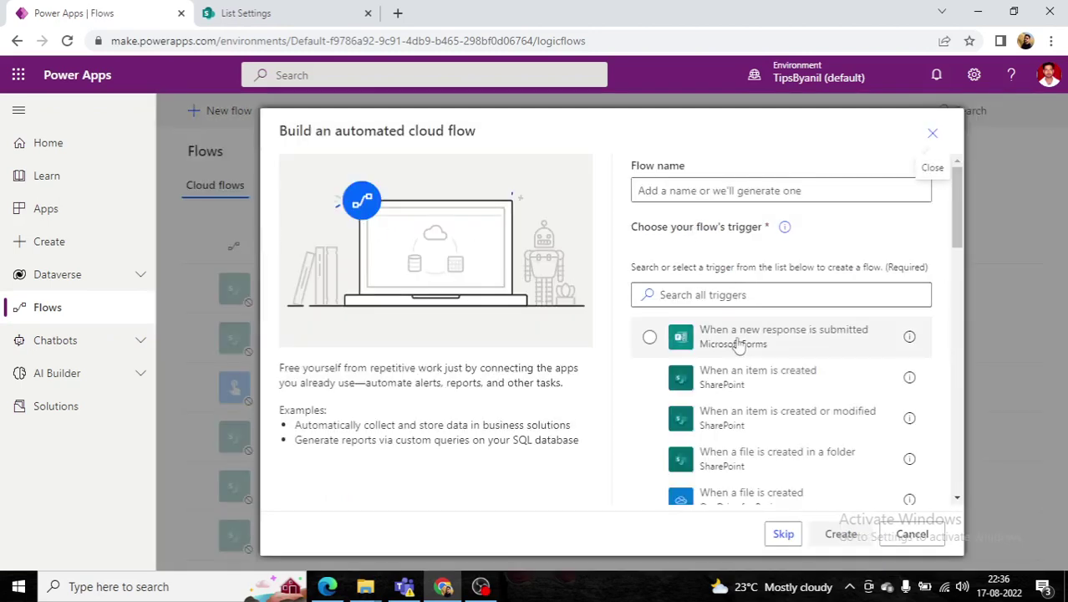
{"action": "left_click", "coordinate": [736, 380]}
{"action": "left_click", "coordinate": [702, 191]}
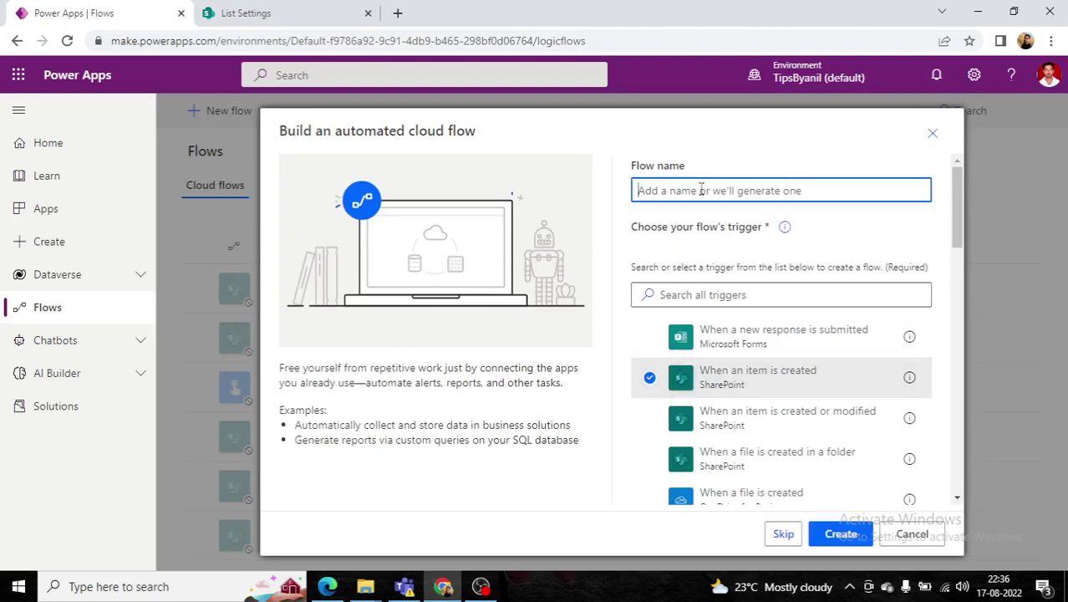
{"action": "type", "text": "Approval "}
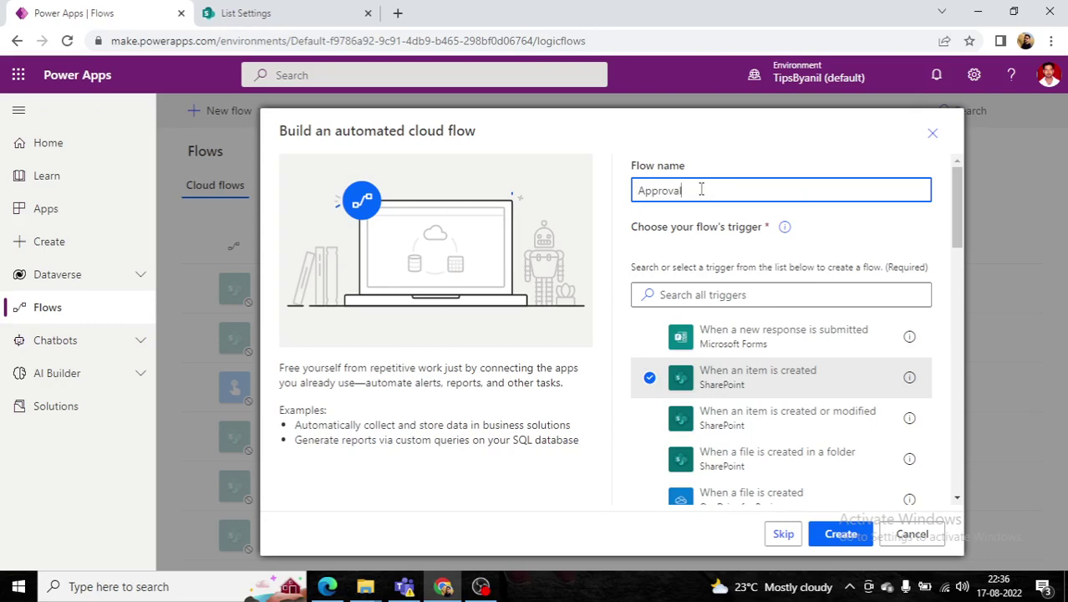
{"action": "type", "text": "Link"}
{"action": "left_click", "coordinate": [848, 533]}
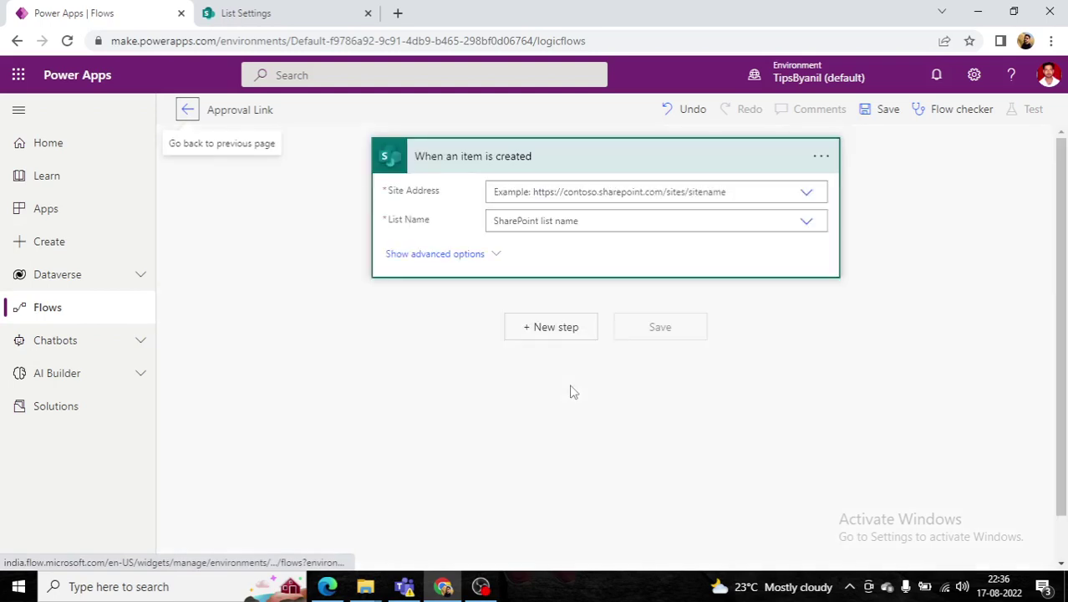
- Set the trigger's site address to the Tips By Anil site and its list to Approval List
{"action": "left_click", "coordinate": [807, 196]}
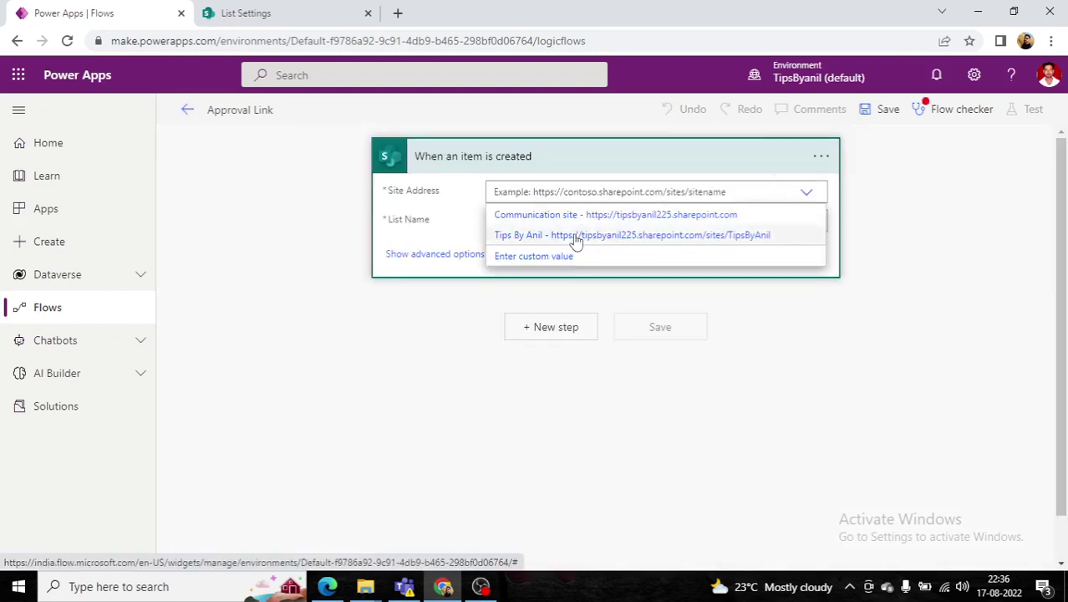
{"action": "left_click", "coordinate": [588, 234]}
{"action": "left_click", "coordinate": [806, 222]}
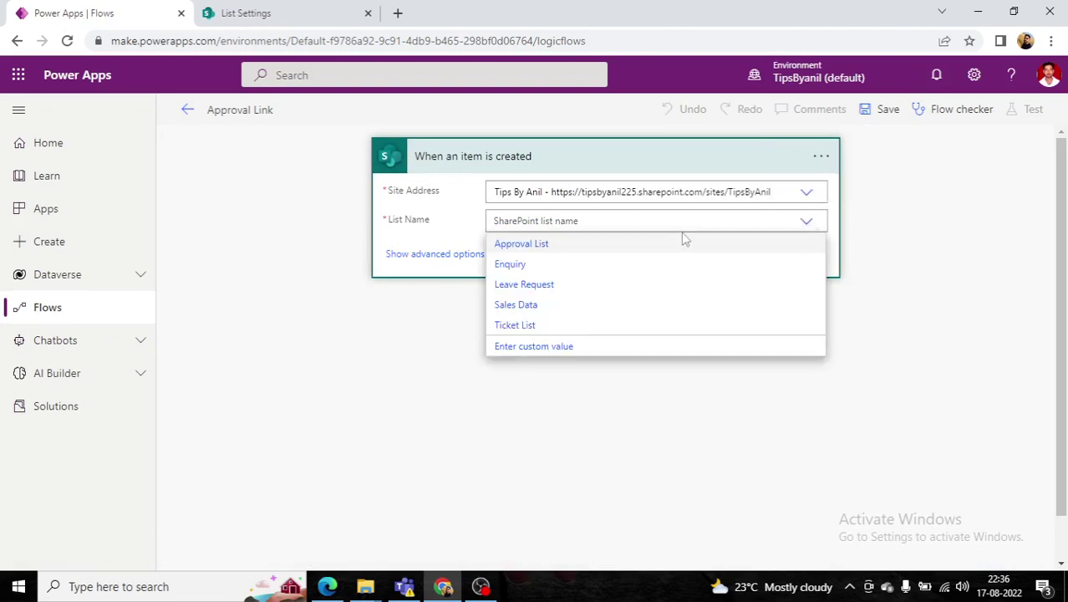
{"action": "left_click", "coordinate": [542, 247]}
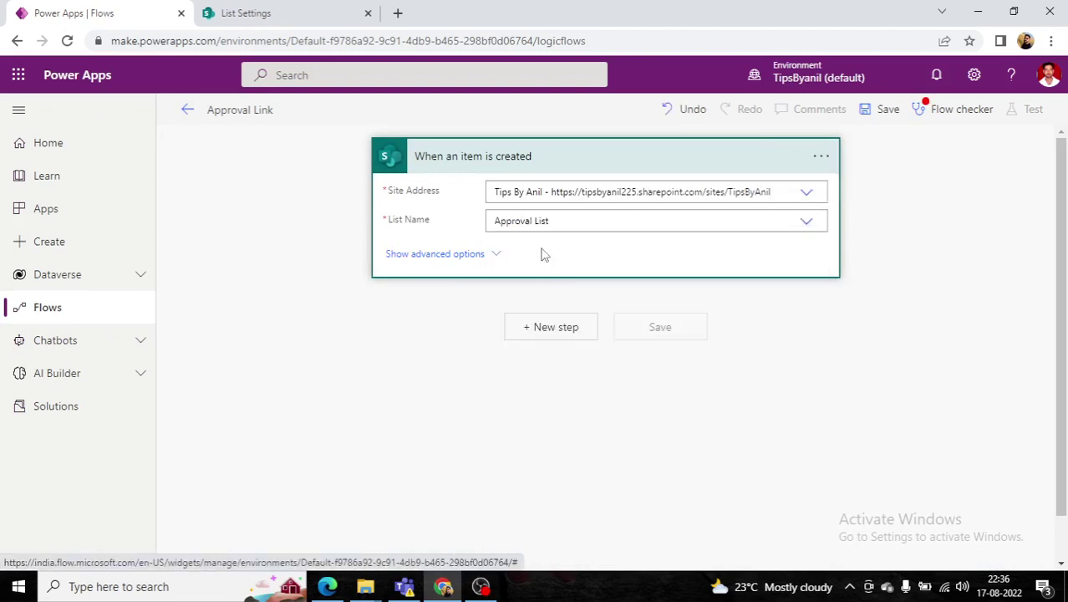
- Add a Create an approval action with the approval type Approve/Reject - First to respond
{"action": "left_click", "coordinate": [555, 329]}
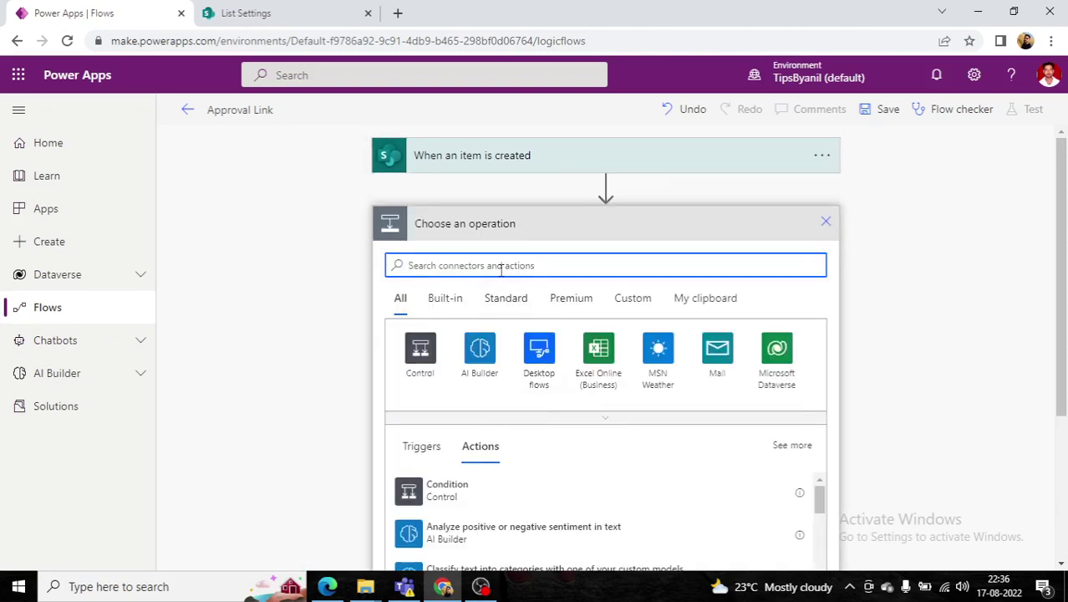
{"action": "type", "text": "approval"}
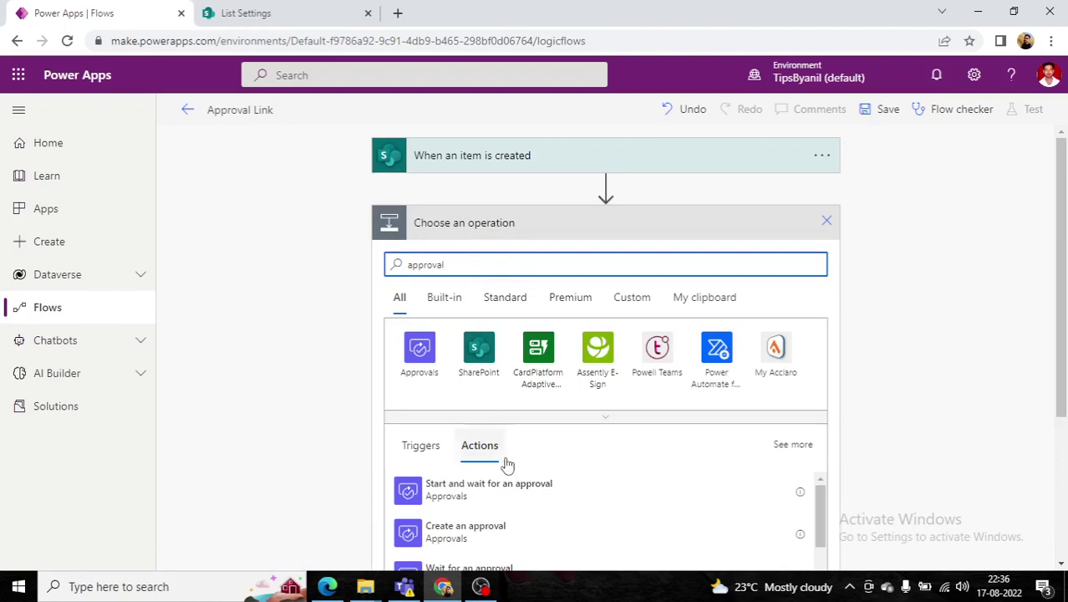
{"action": "left_click", "coordinate": [497, 534]}
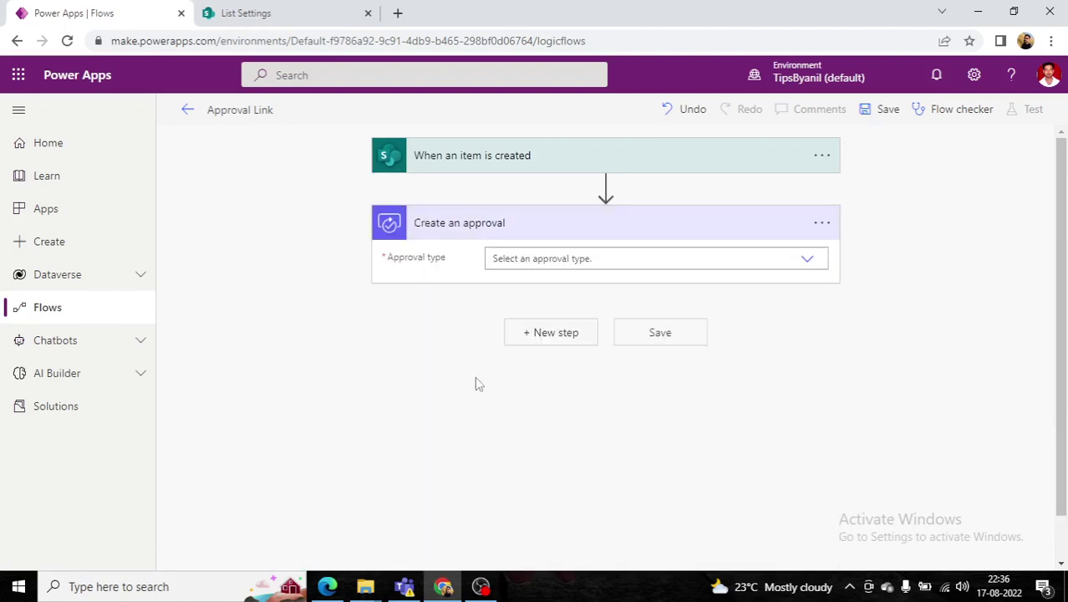
{"action": "left_click", "coordinate": [808, 261]}
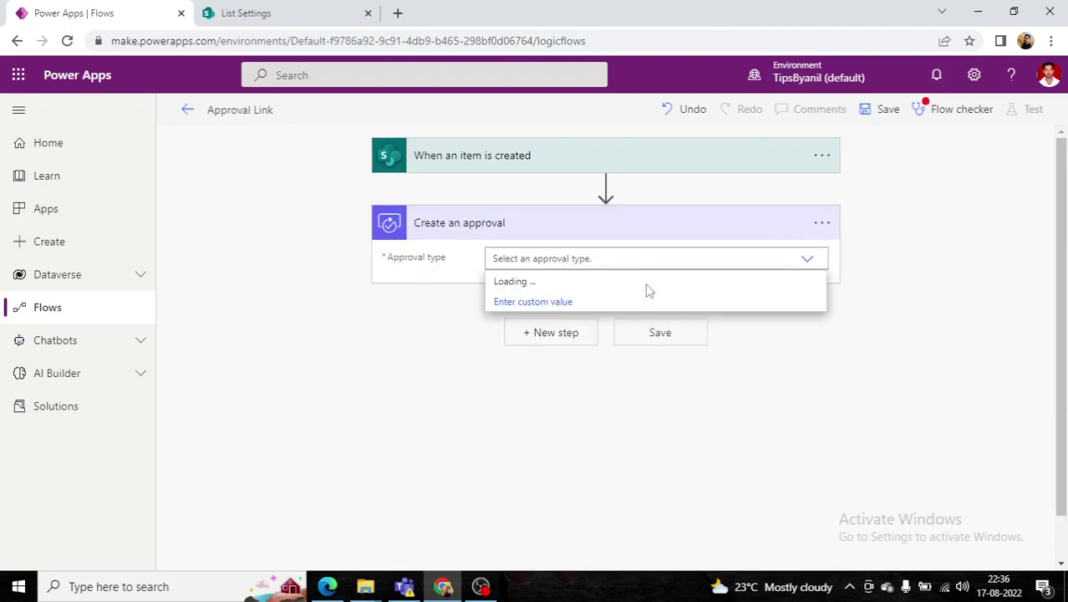
{"action": "left_click", "coordinate": [558, 302]}
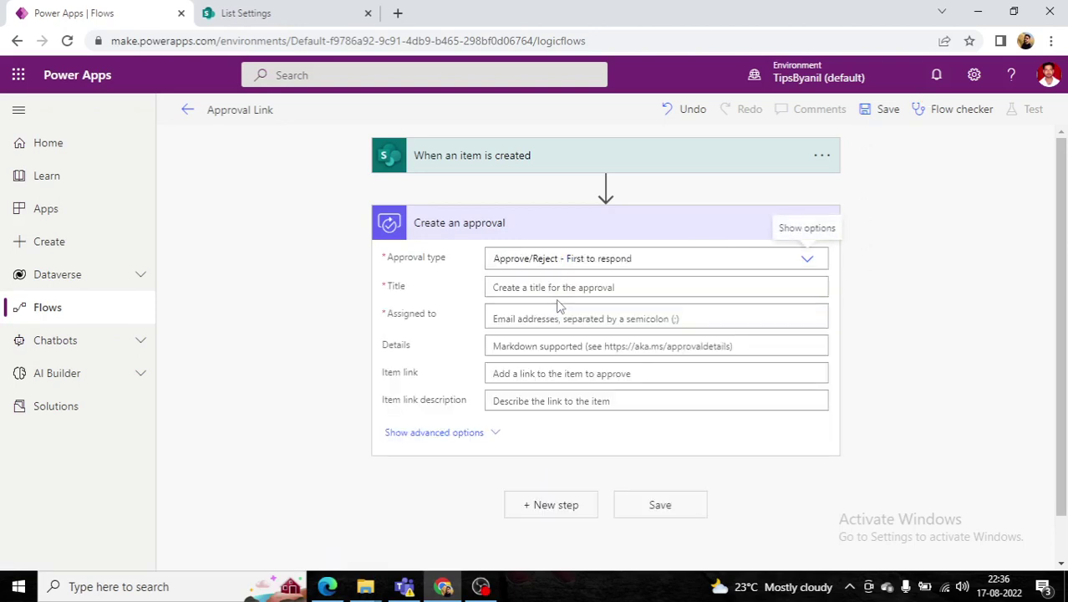
- Compose the approval title from the item's dynamic Title value followed by "Please take an Action on it"
{"action": "left_click", "coordinate": [559, 290]}
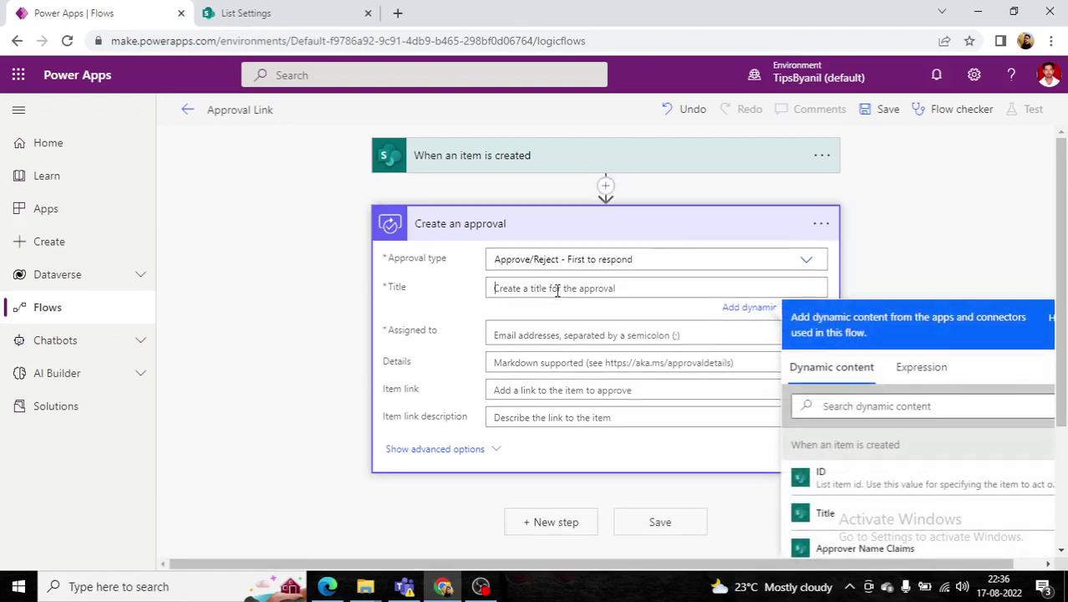
{"action": "left_click", "coordinate": [849, 525]}
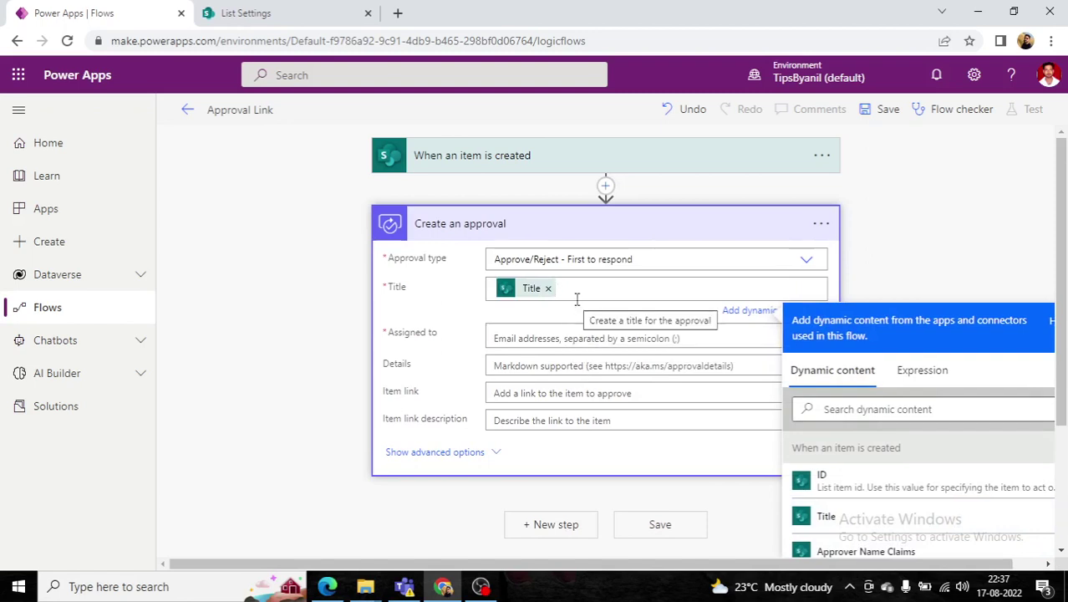
{"action": "type", "text": "Please"}
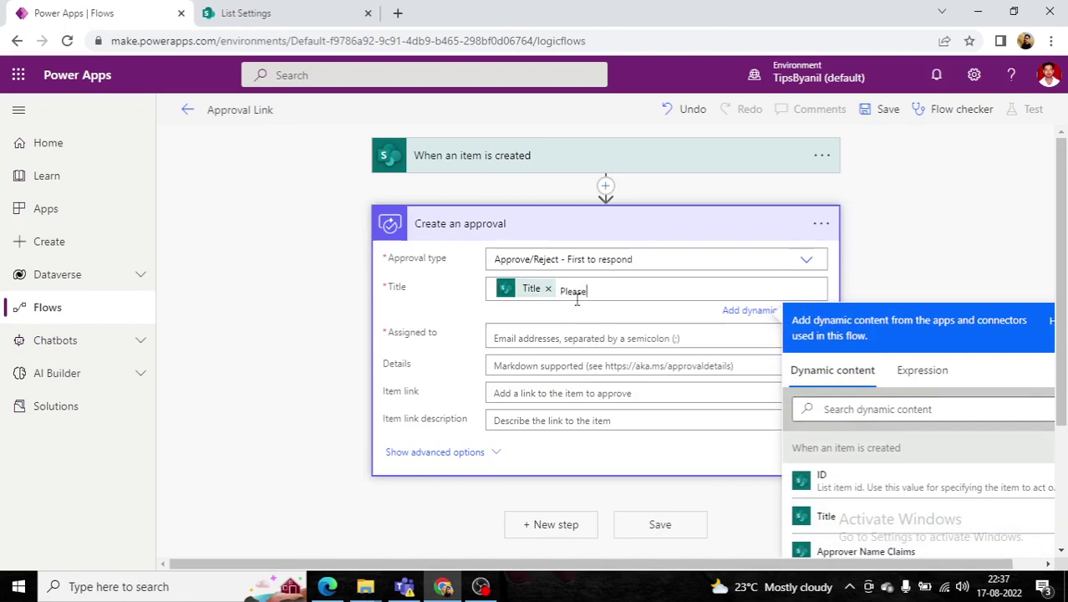
{"action": "type", "text": " take an Action on it"}
- Assign the approval to the approver by searching for the person's name and choosing the matching account
{"action": "left_click", "coordinate": [573, 338]}
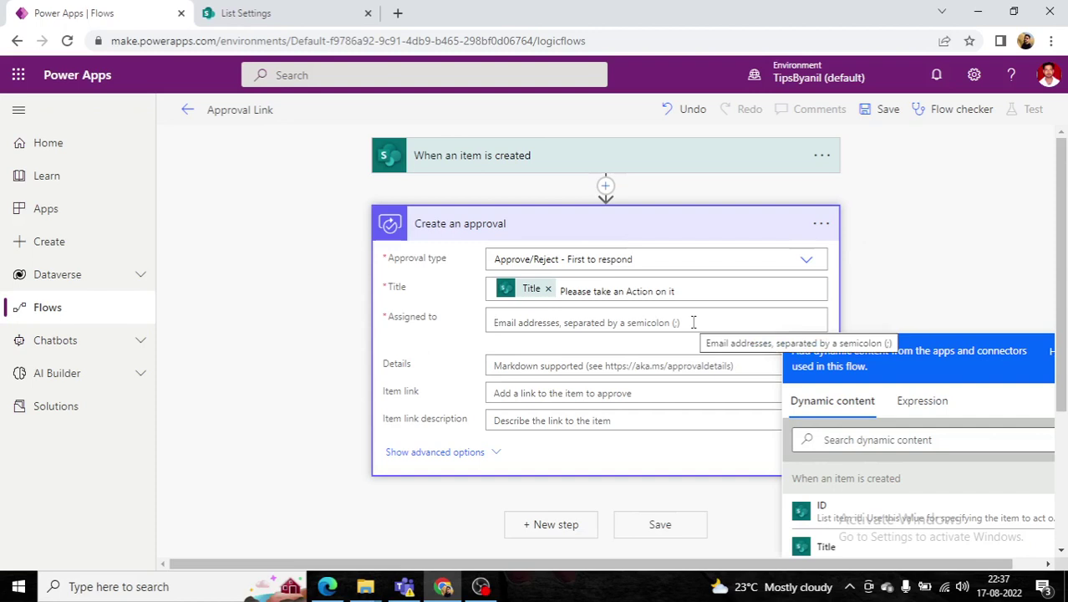
{"action": "type", "text": "anil"}
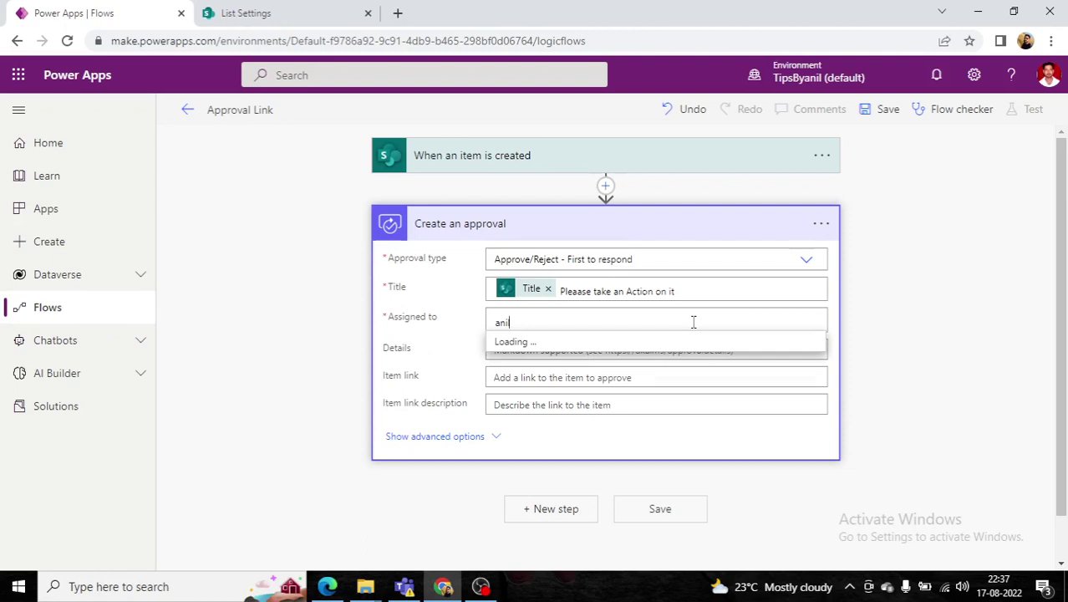
{"action": "left_click", "coordinate": [675, 352]}
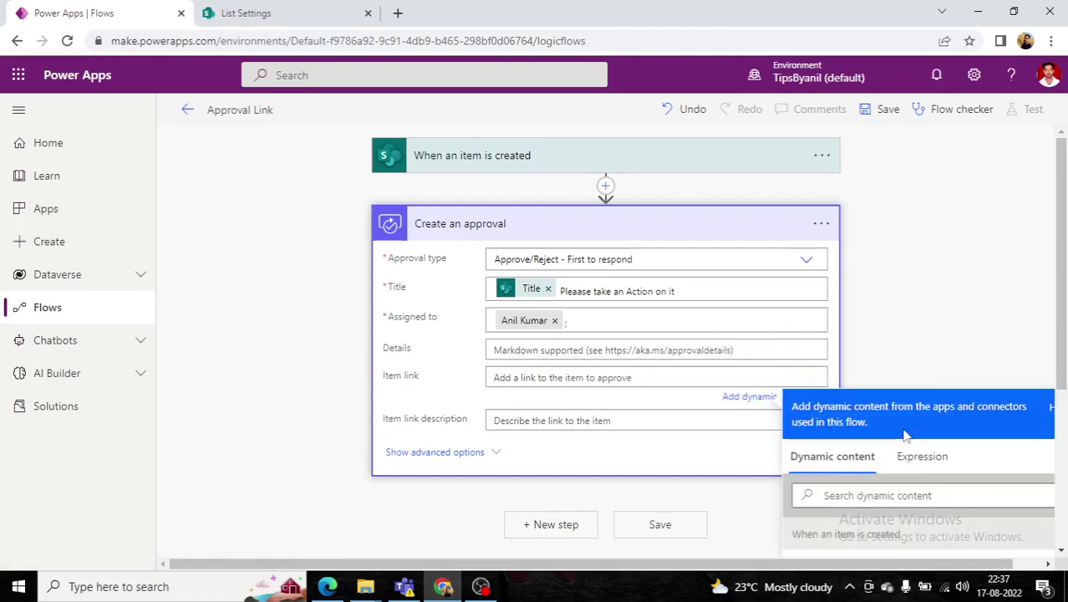
- Search the dynamic content for "link to it" and insert the Link to item value as the approval's item link
{"action": "left_click", "coordinate": [918, 494]}
{"action": "type", "text": "item lin"}
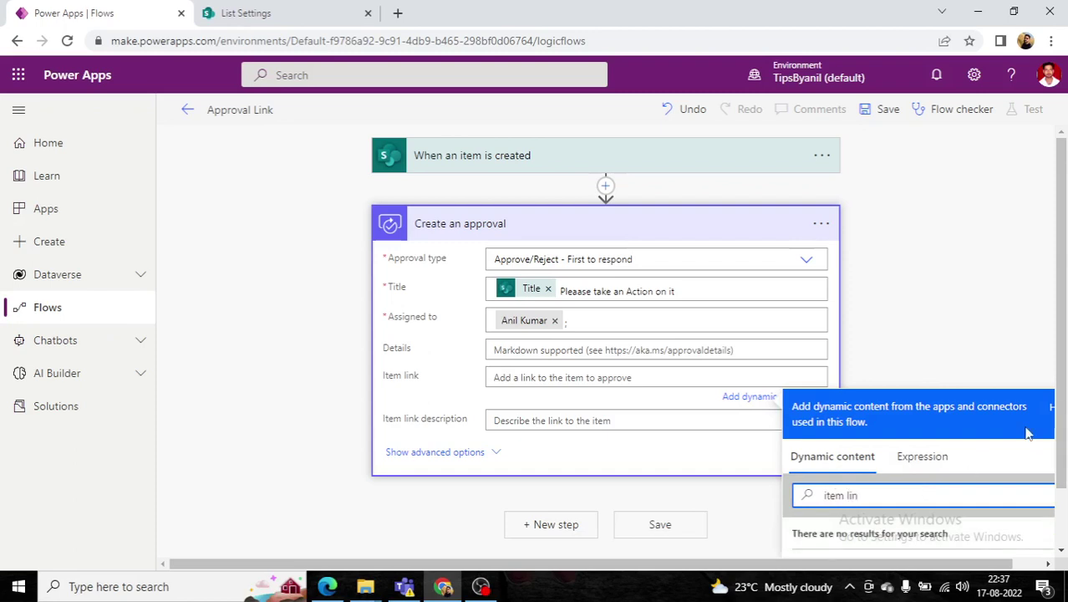
{"action": "scroll", "coordinate": [1058, 478], "scroll_direction": "down", "scroll_amount": 1}
{"action": "key", "text": "ctrl+a"}
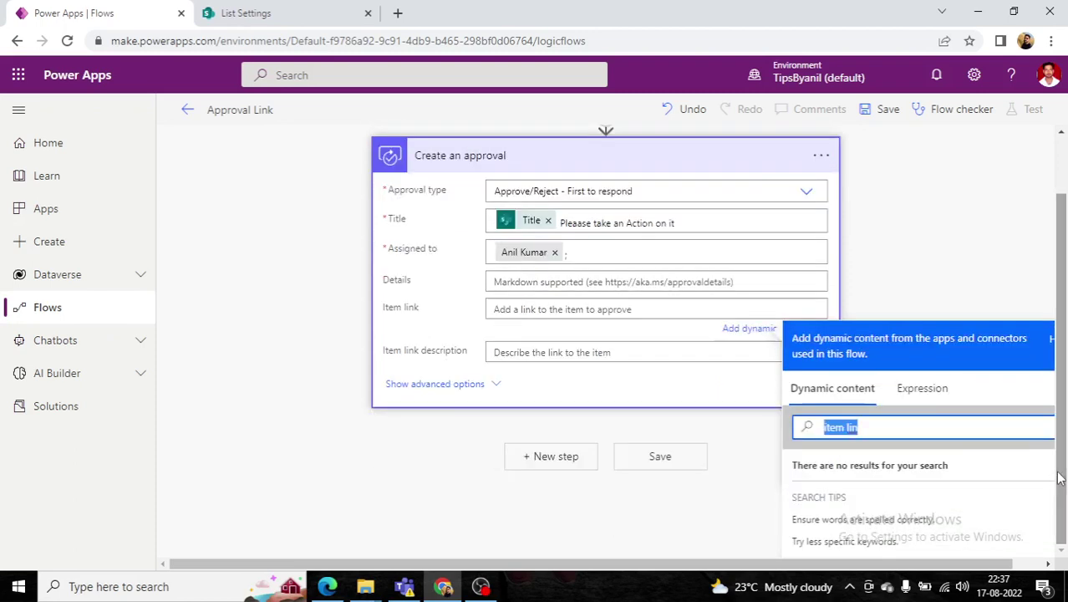
{"action": "type", "text": "linkt"}
{"action": "key", "text": "BackSpace"}
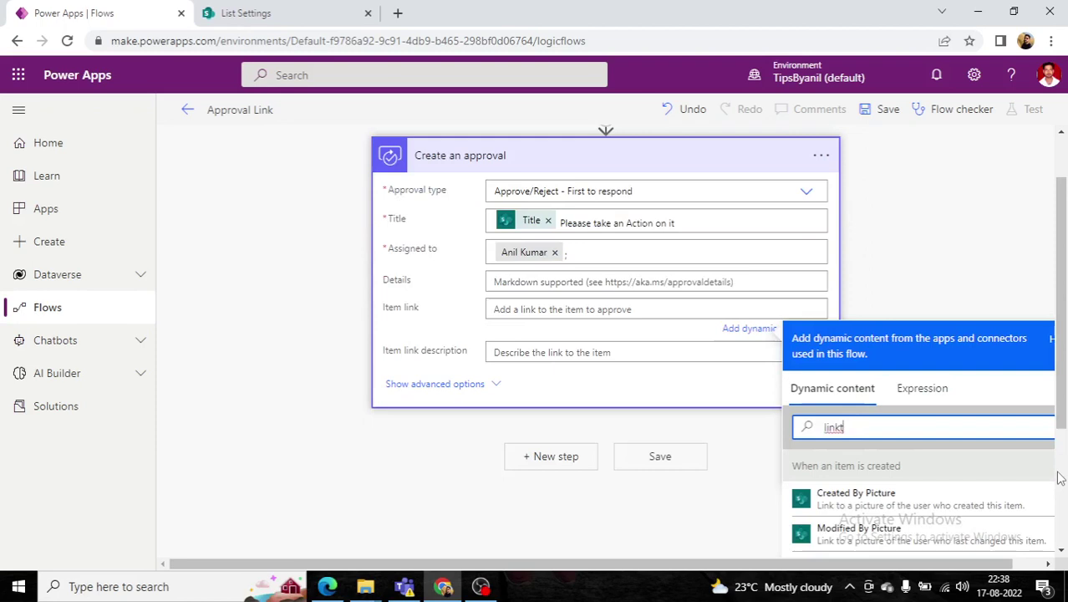
{"action": "type", "text": "to it"}
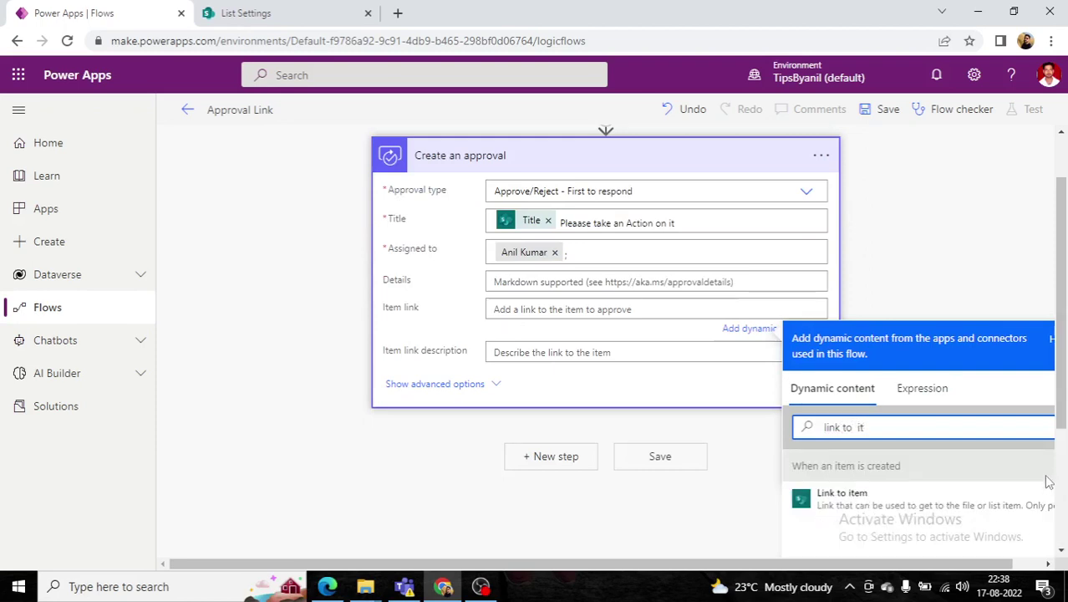
{"action": "left_click", "coordinate": [952, 505]}
- Expand the advanced options of the Create an approval action
{"action": "left_click", "coordinate": [525, 354]}
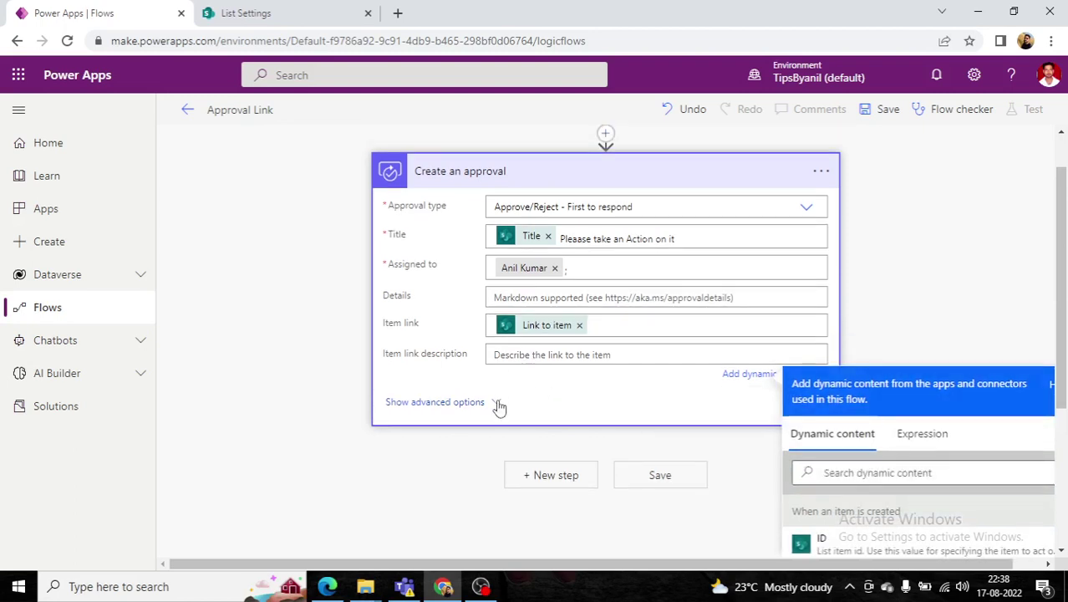
{"action": "left_click", "coordinate": [497, 404]}
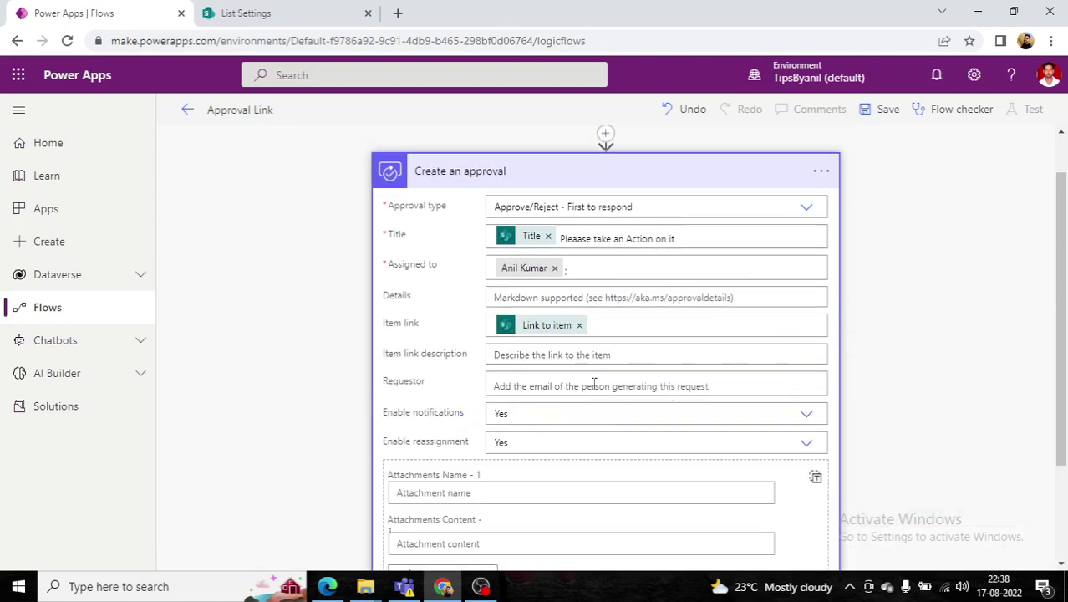
{"action": "type", "text": "anilcar"}
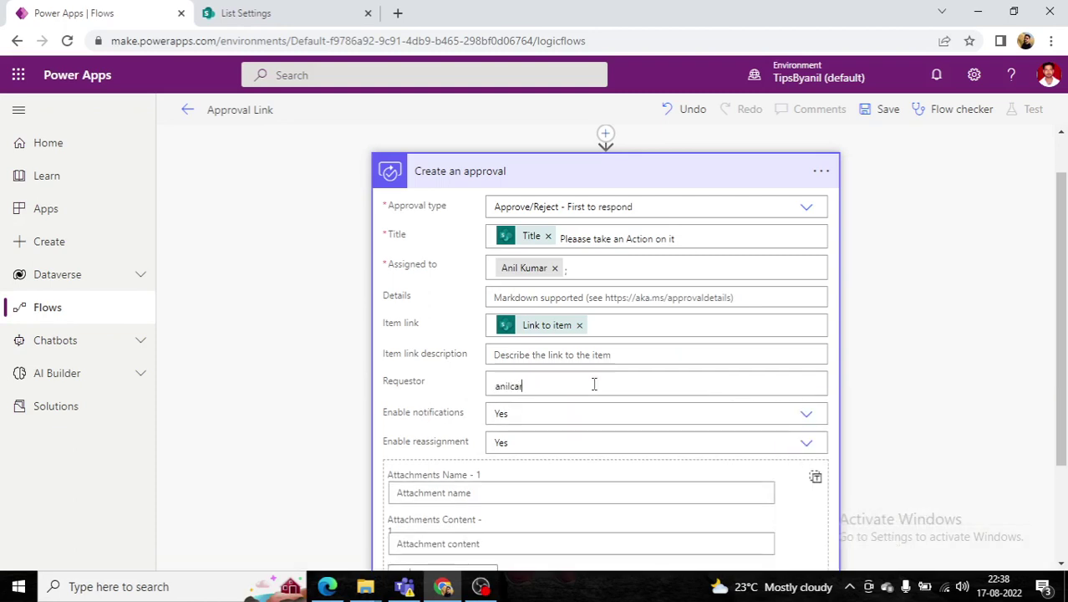
{"action": "double_click", "coordinate": [595, 384]}
{"action": "type", "text": "c"}
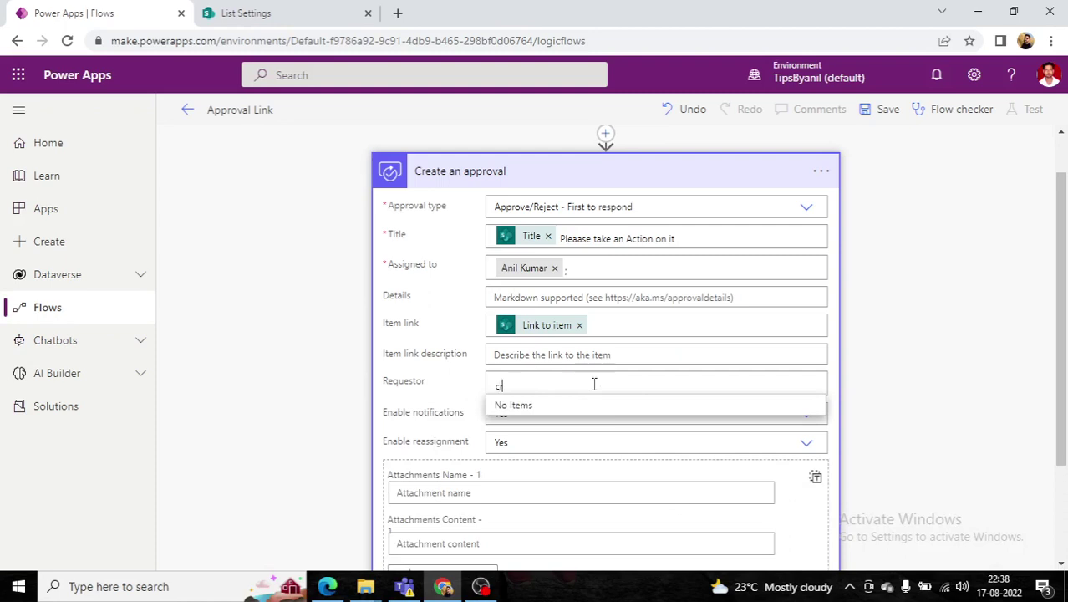
{"action": "key", "text": "BackSpace"}
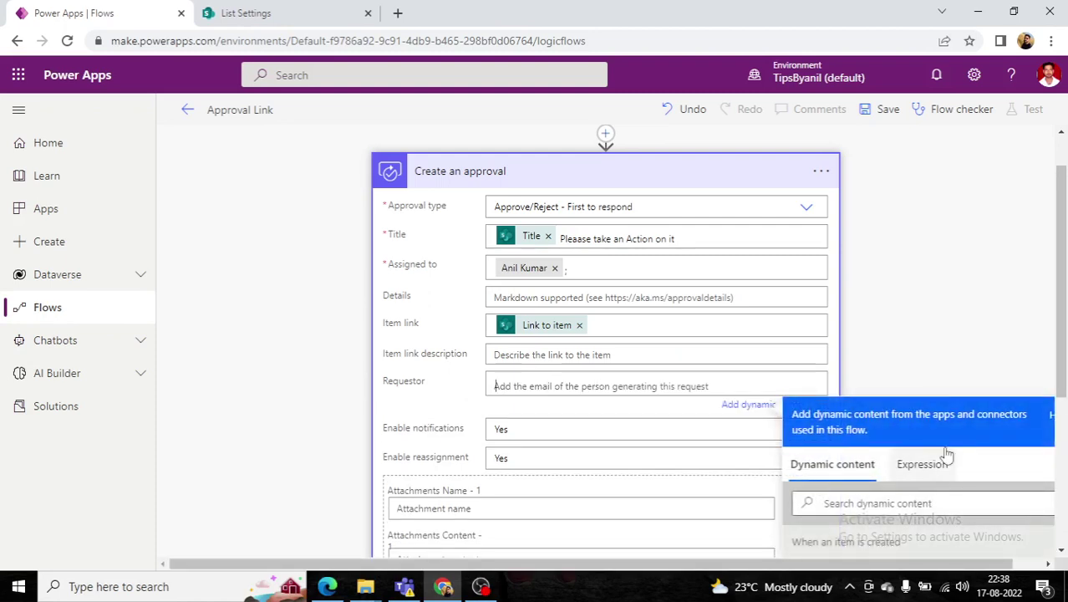
- Search the dynamic content for "crea" and insert Created By Email as the approval's requestor
{"action": "scroll", "coordinate": [1060, 387], "scroll_direction": "down", "scroll_amount": 1}
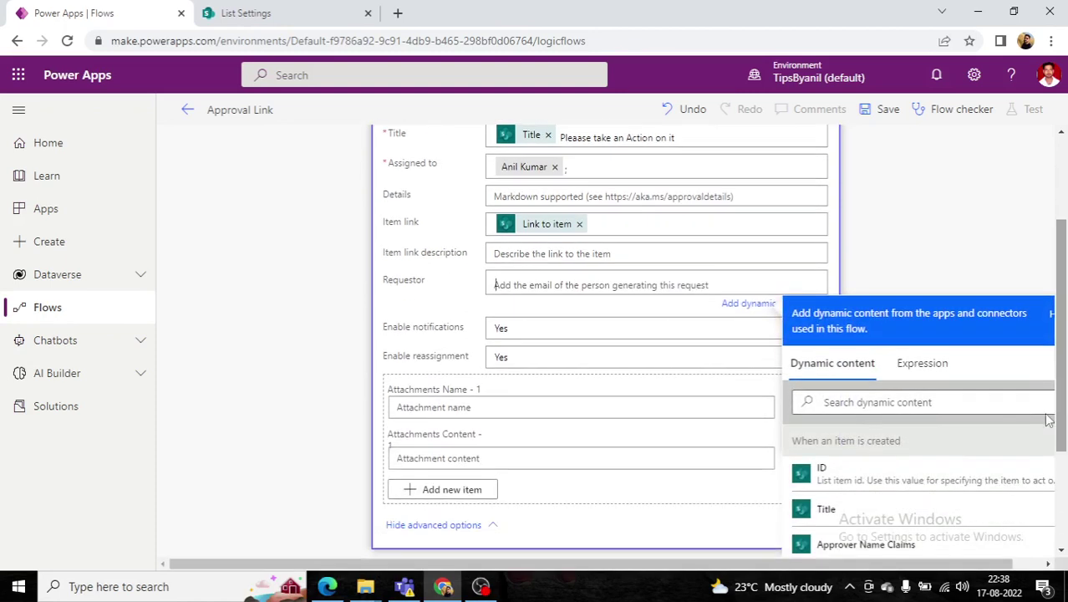
{"action": "left_click", "coordinate": [975, 403]}
{"action": "type", "text": "dre"}
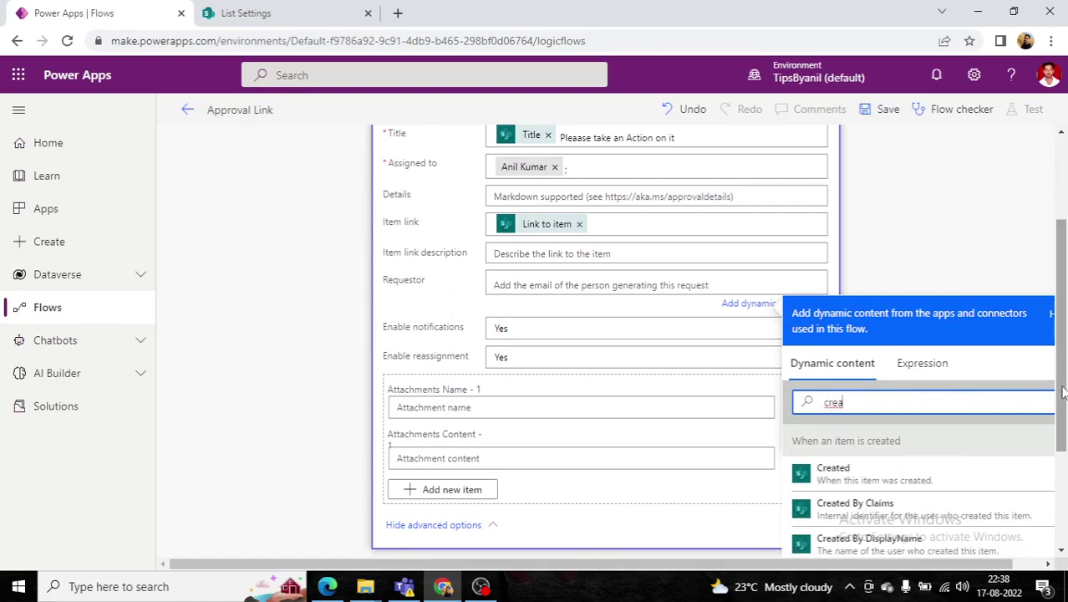
{"action": "scroll", "coordinate": [1060, 393], "scroll_direction": "down", "scroll_amount": 1}
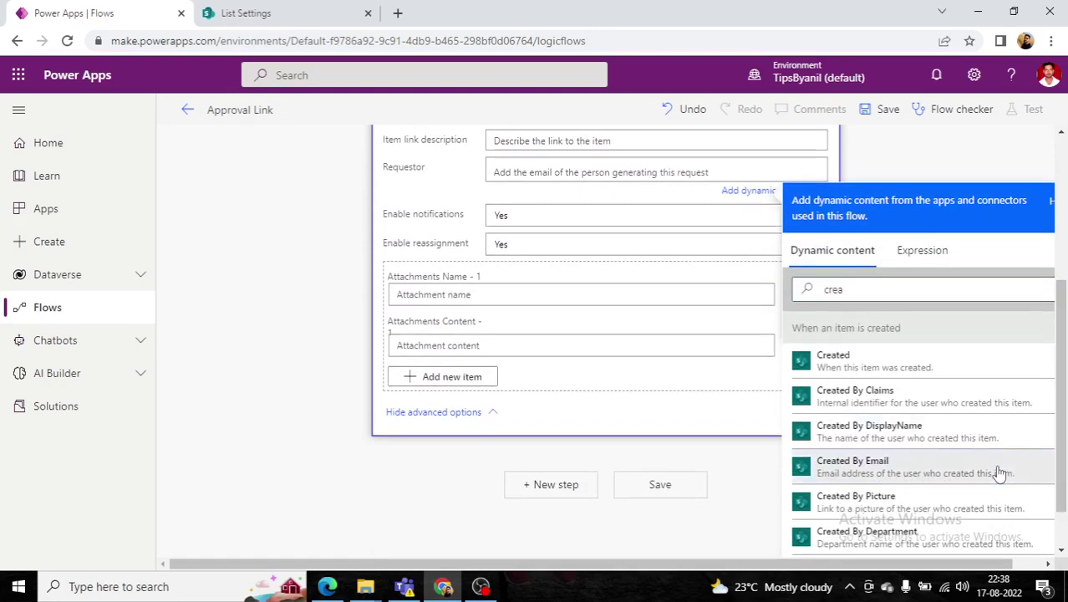
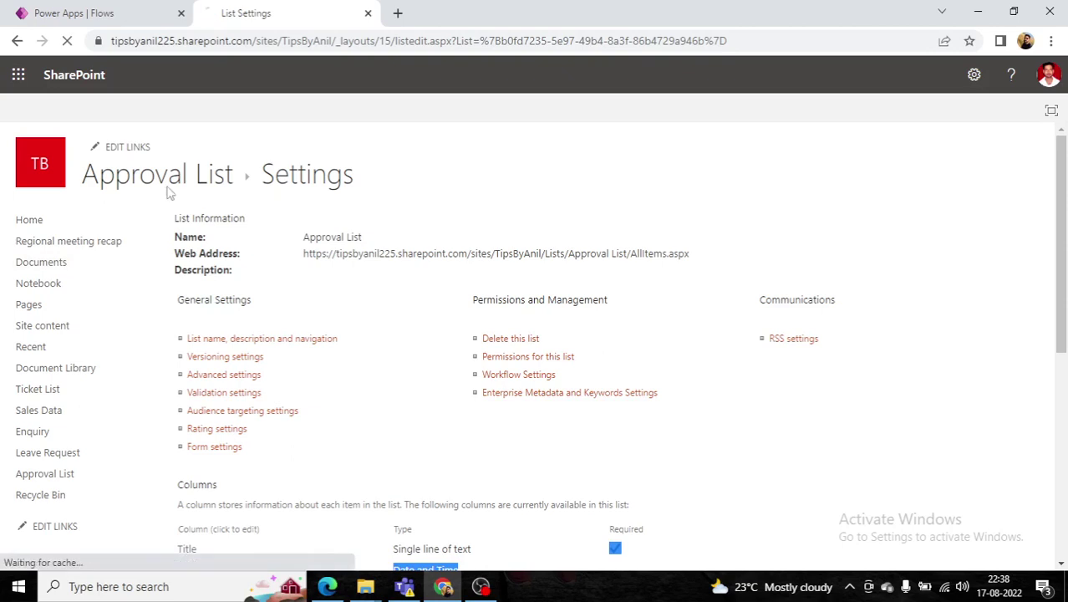
- Switch to SharePoint and open the Approval List from its settings page
{"action": "left_click", "coordinate": [164, 184]}
{"action": "left_click", "coordinate": [125, 12]}
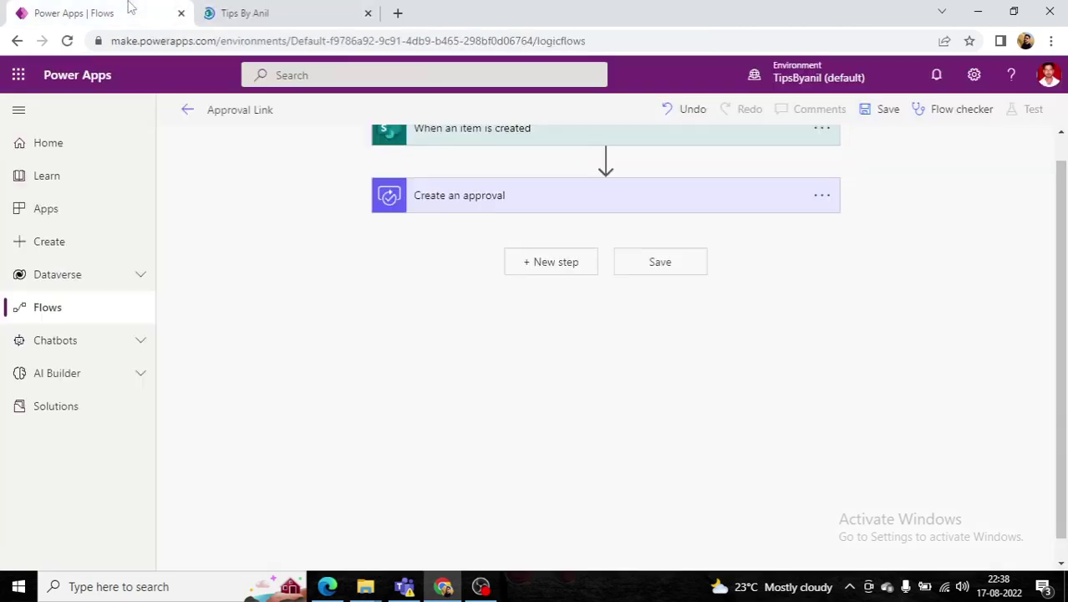
{"action": "left_click", "coordinate": [241, 12]}
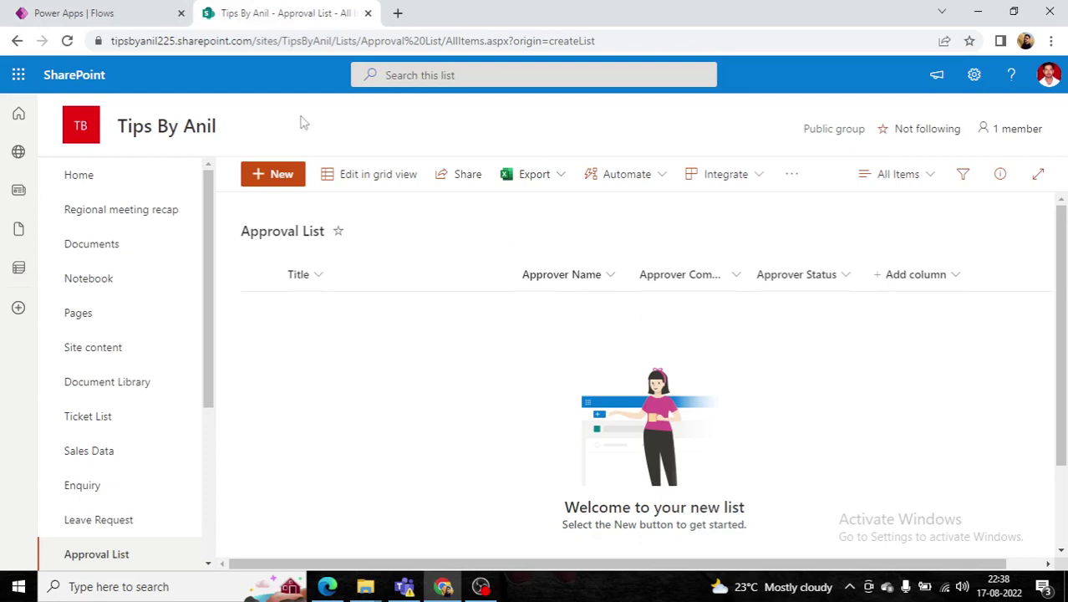
- Add a multiple lines of text column named "Approval Link" to the Approval List
{"action": "left_click", "coordinate": [957, 275]}
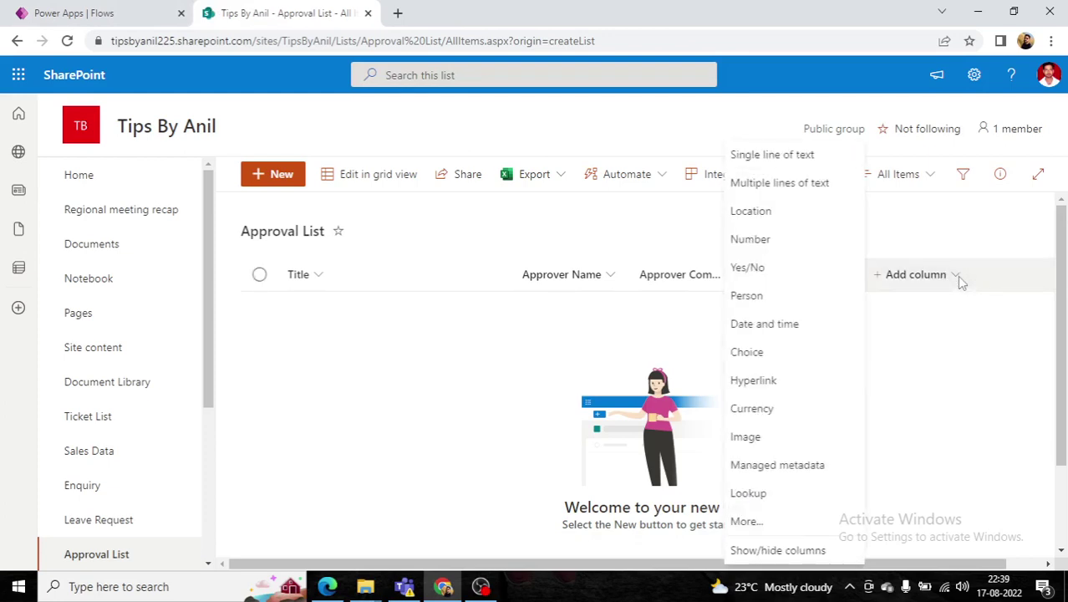
{"action": "left_click", "coordinate": [793, 183]}
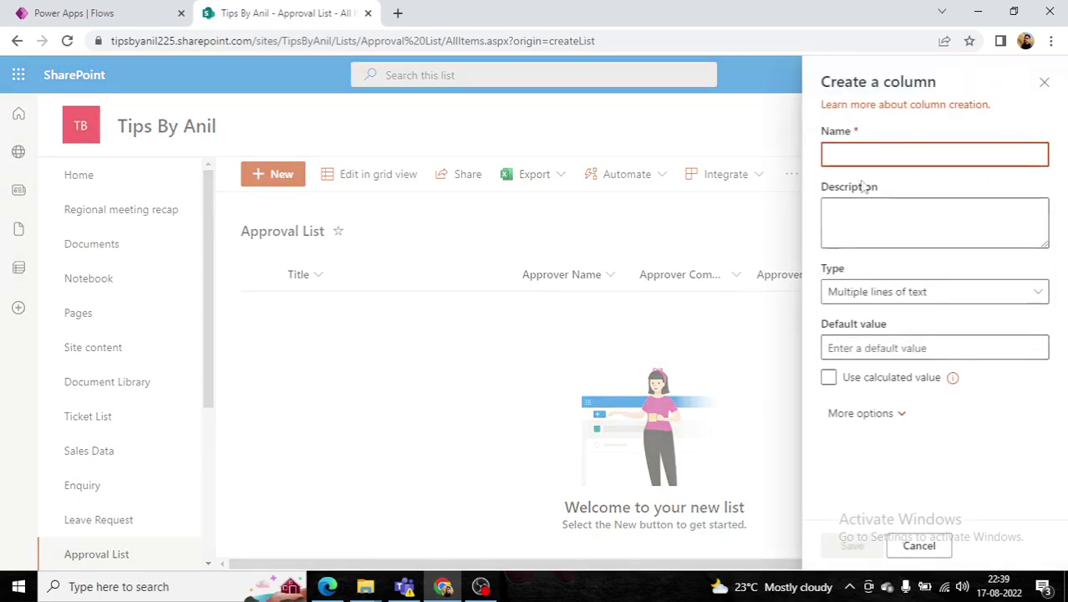
{"action": "type", "text": "Aprova"}
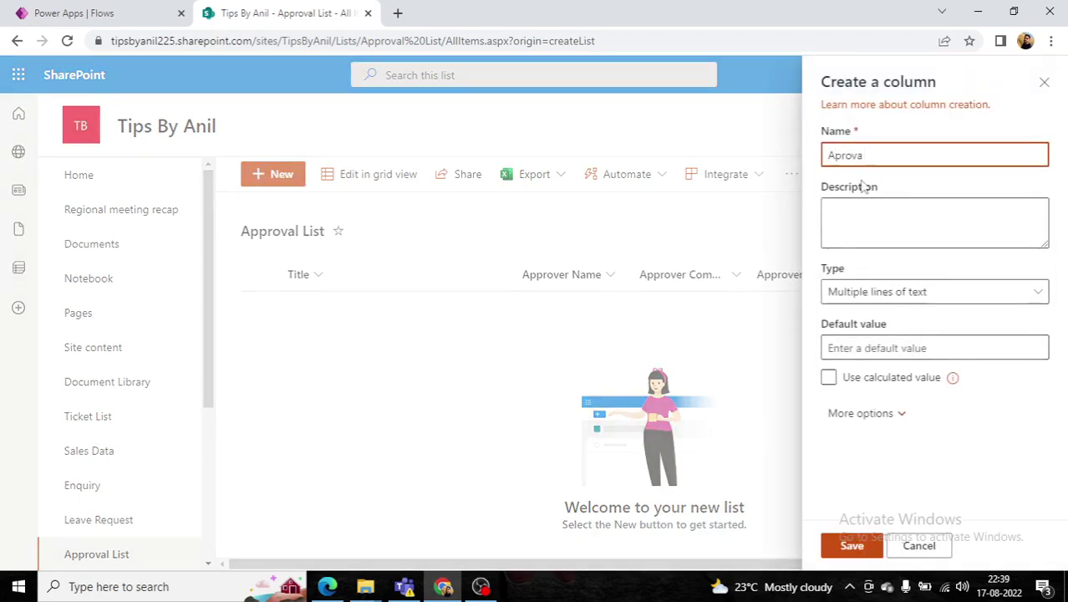
{"action": "type", "text": "l p"}
{"action": "type", "text": "Link"}
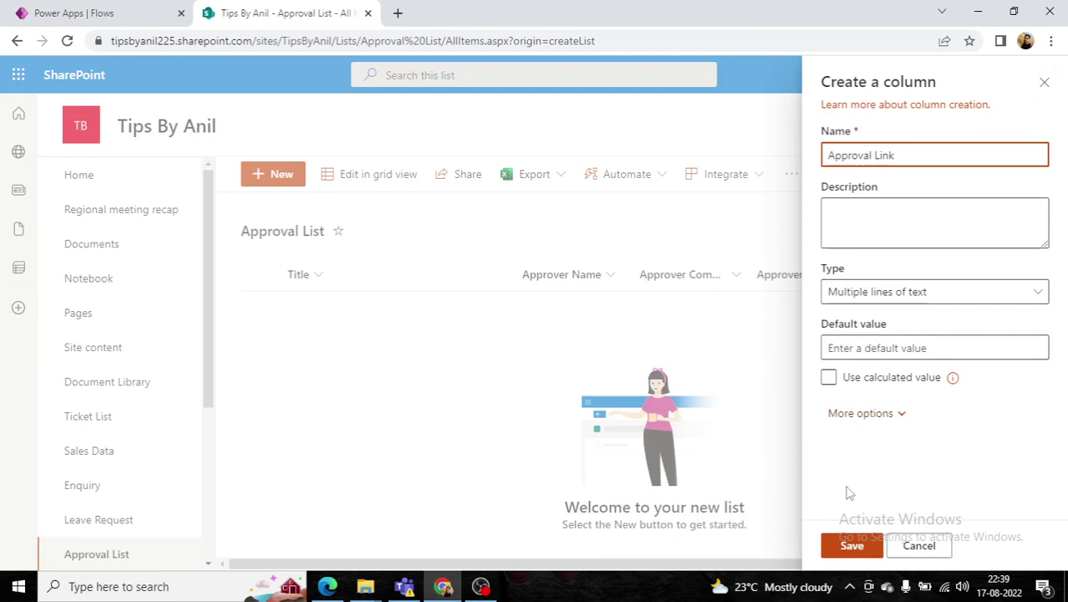
{"action": "left_click", "coordinate": [851, 547]}
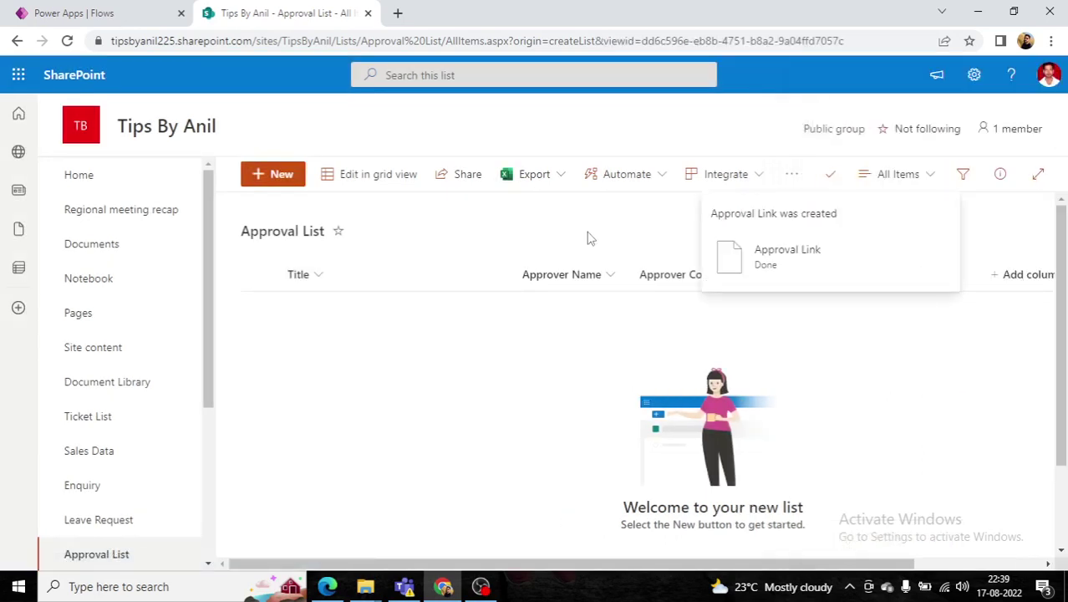
- Return to the Power Apps flow, search the operations for "update" and add SharePoint's Update item action after Create an approval
{"action": "left_click", "coordinate": [126, 12]}
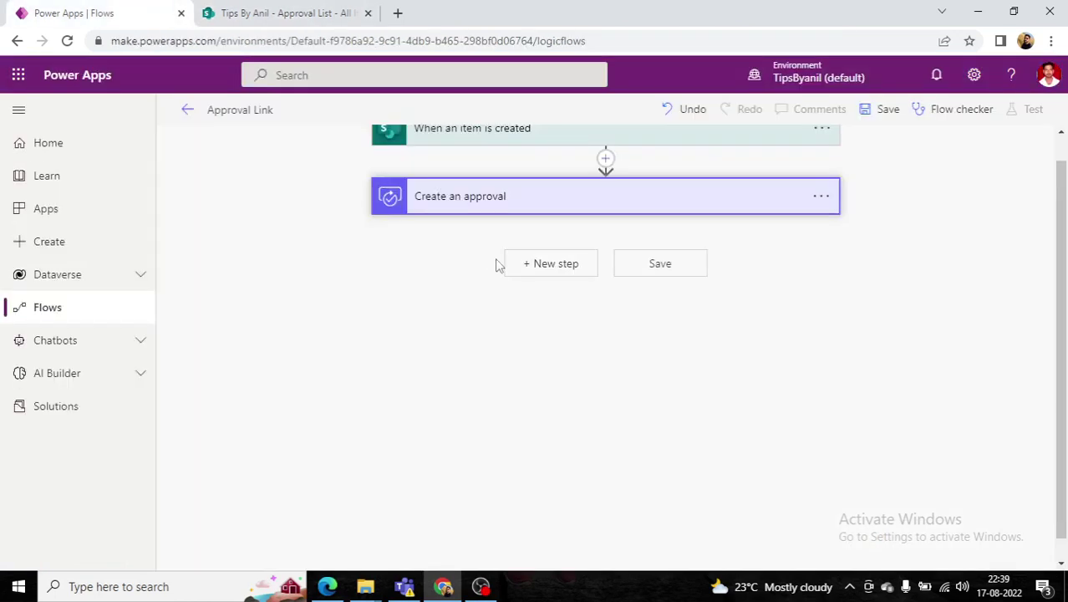
{"action": "left_click", "coordinate": [535, 266]}
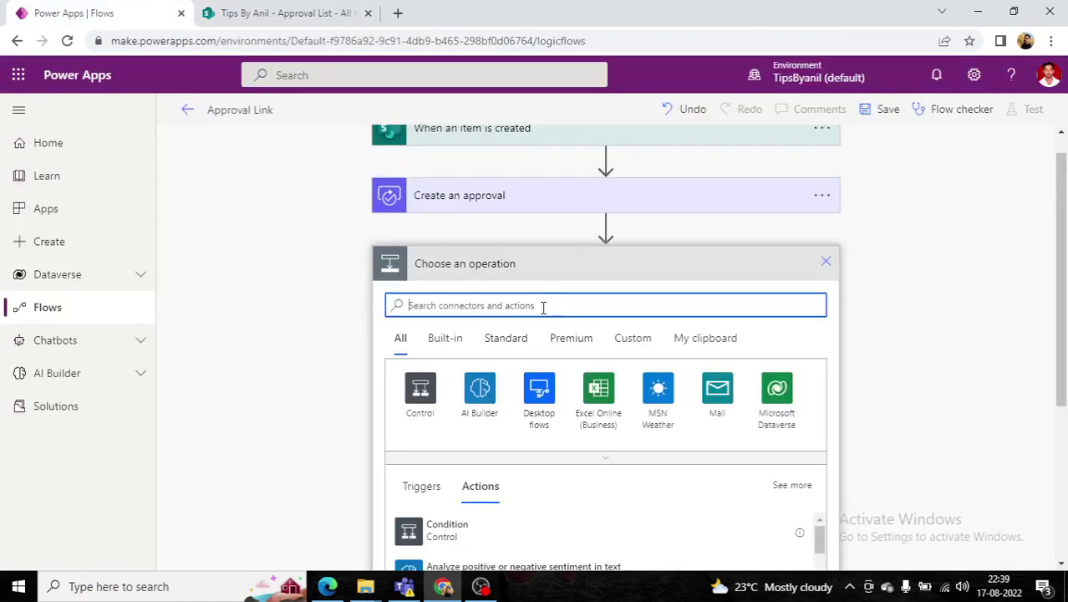
{"action": "type", "text": "u"}
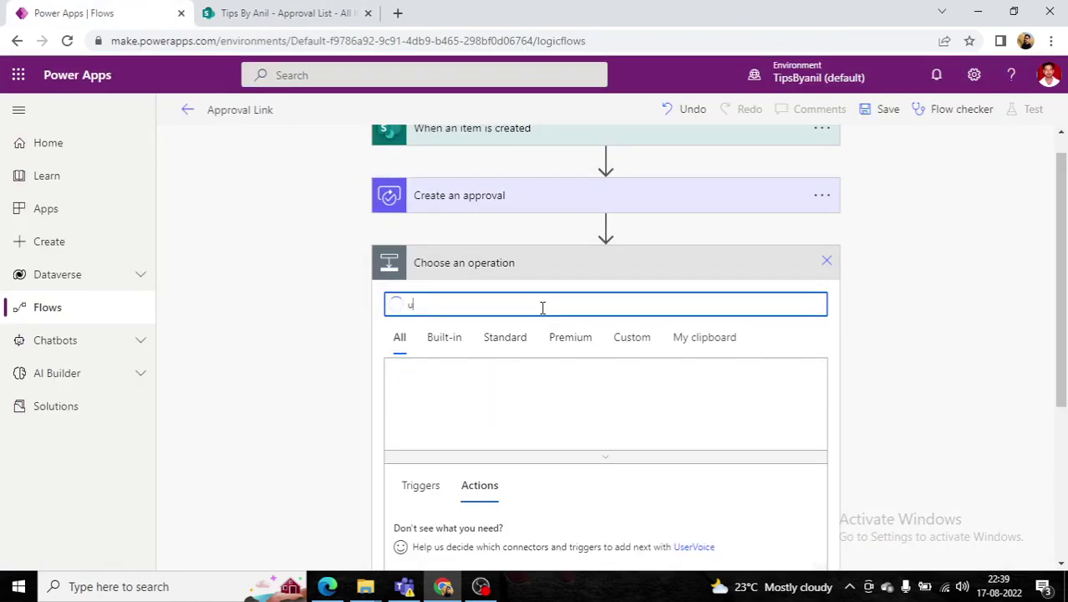
{"action": "type", "text": "pdate"}
{"action": "scroll", "coordinate": [1055, 331], "scroll_direction": "down", "scroll_amount": 1}
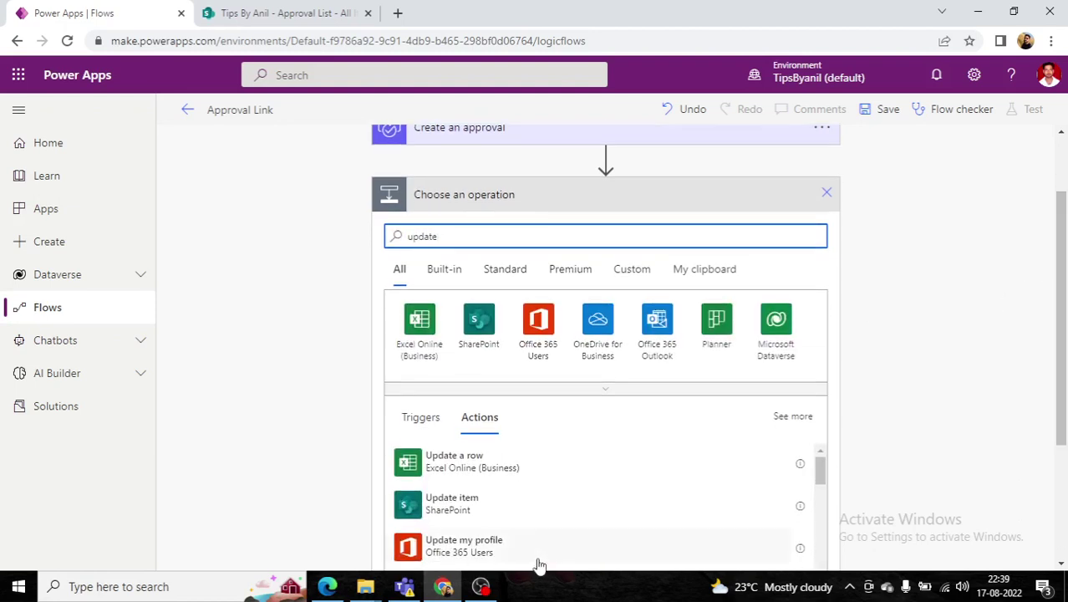
{"action": "left_click", "coordinate": [484, 513]}
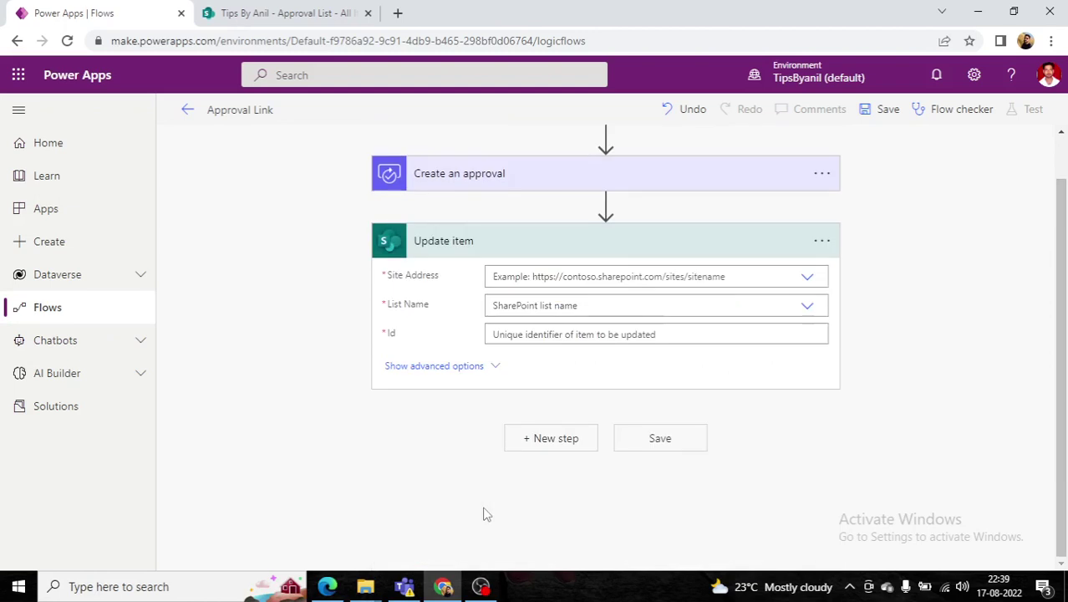
- Point the Update item action to the Tips By Anil site and its Approval List
{"action": "left_click", "coordinate": [807, 279]}
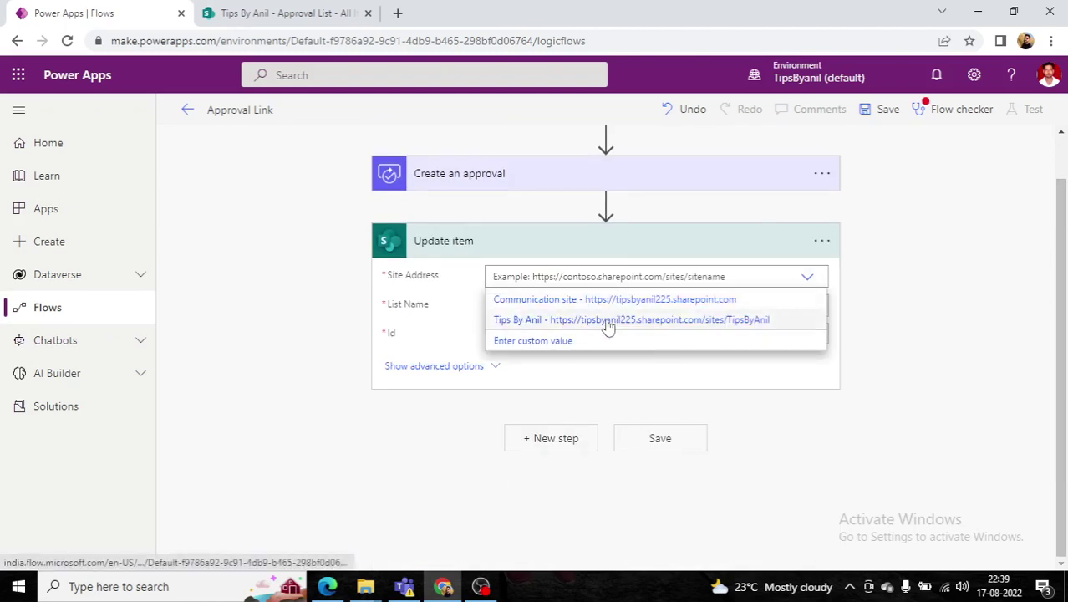
{"action": "left_click", "coordinate": [609, 323]}
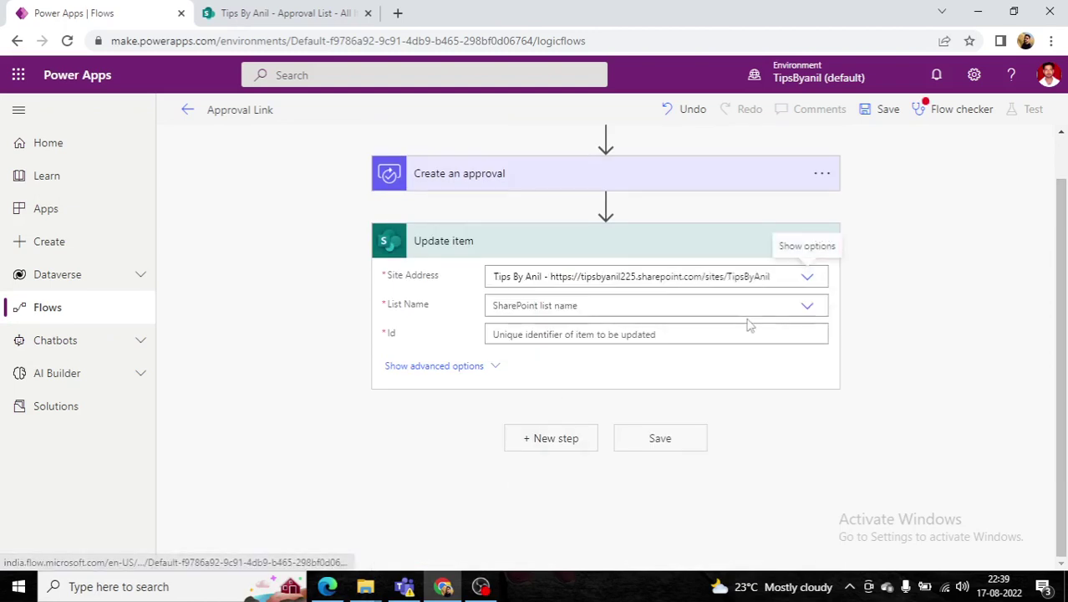
{"action": "left_click", "coordinate": [808, 308]}
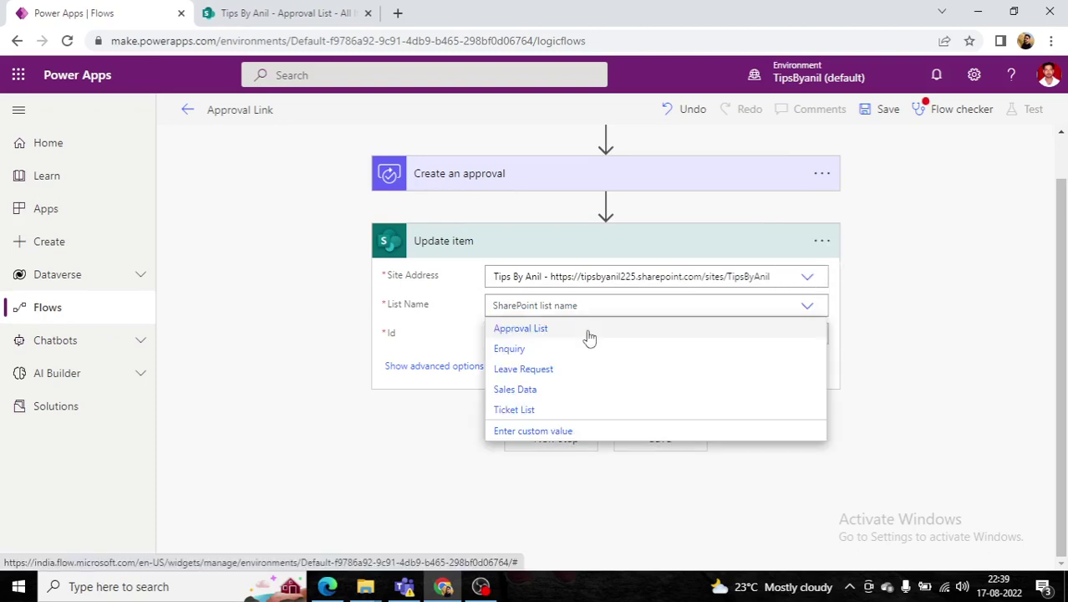
{"action": "left_click", "coordinate": [589, 331]}
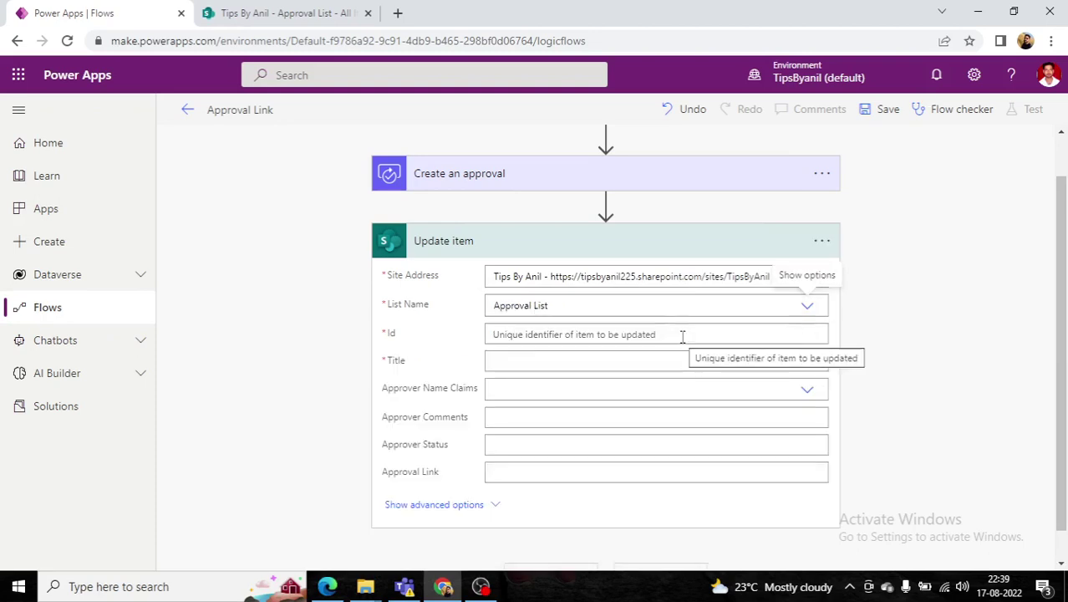
- Fill the Update item action's Id and Title with the dynamic ID and Title values of the created item
{"action": "left_click", "coordinate": [690, 334]}
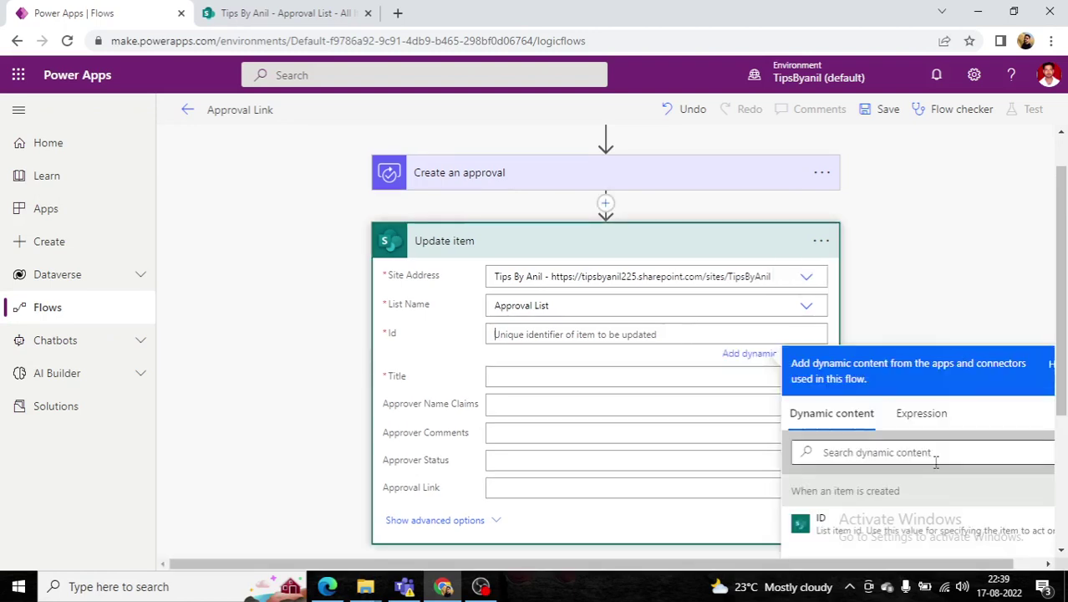
{"action": "left_click", "coordinate": [873, 527]}
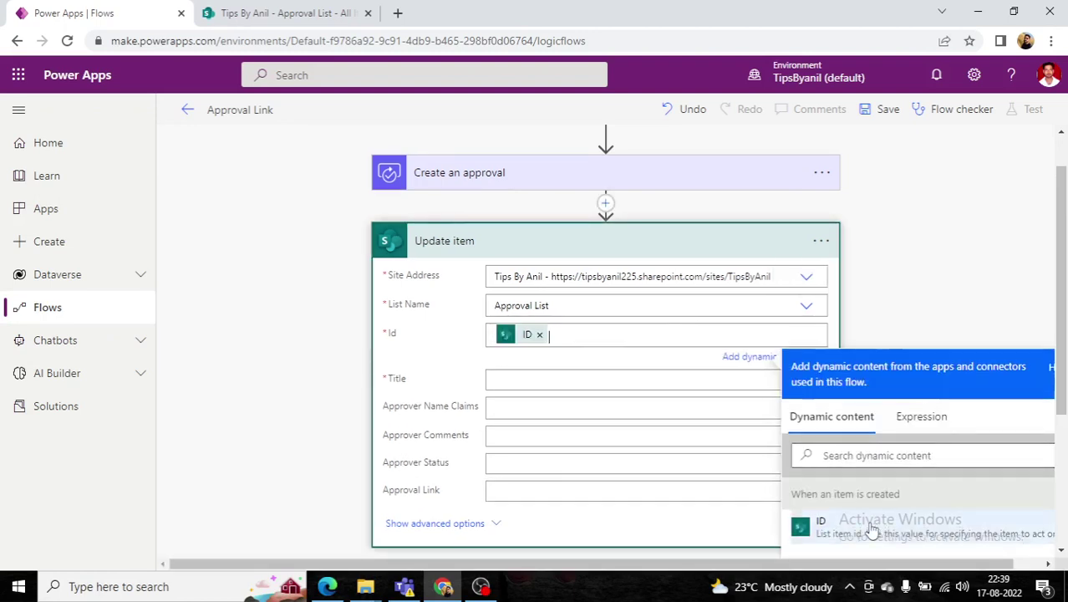
{"action": "left_click_drag", "start_coordinate": [1063, 362], "coordinate": [1064, 404]}
{"action": "left_click", "coordinate": [547, 312]}
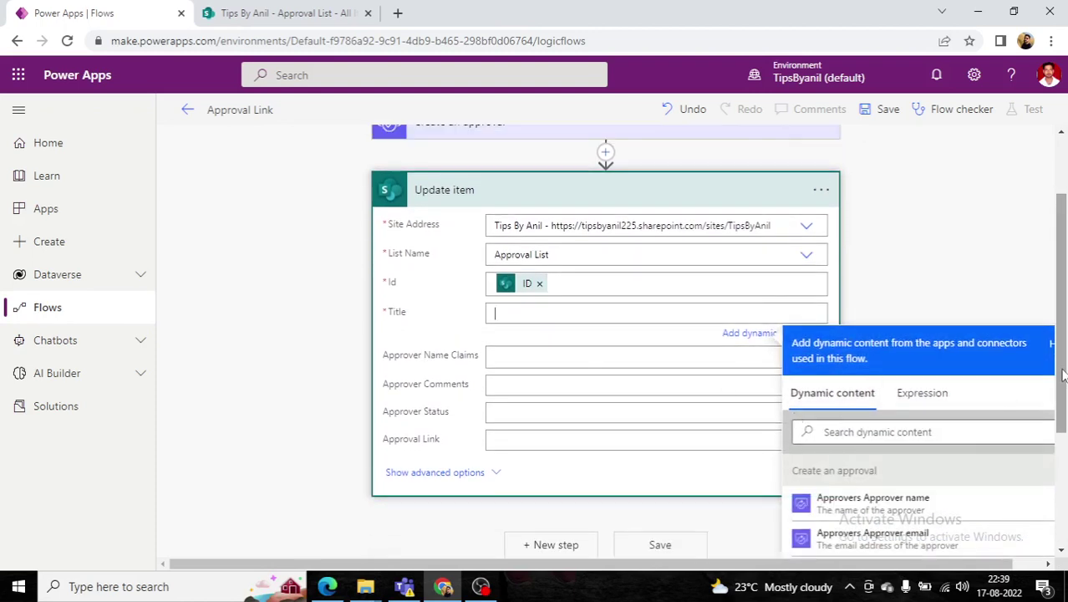
{"action": "left_click_drag", "start_coordinate": [1064, 376], "coordinate": [1066, 456]}
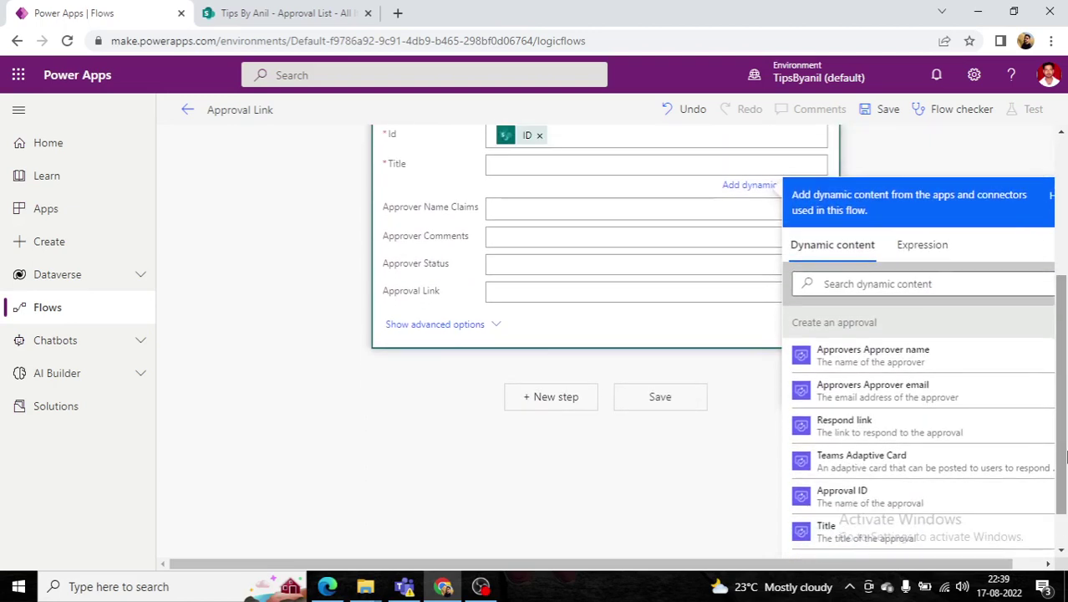
{"action": "left_click", "coordinate": [890, 284]}
{"action": "type", "text": "title"}
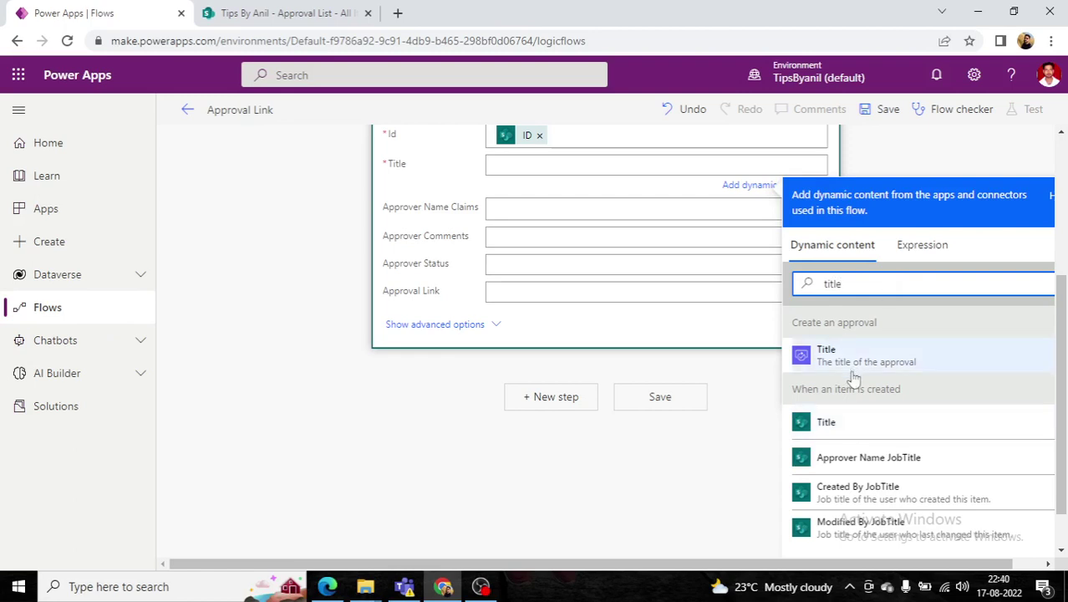
{"action": "left_click", "coordinate": [847, 431]}
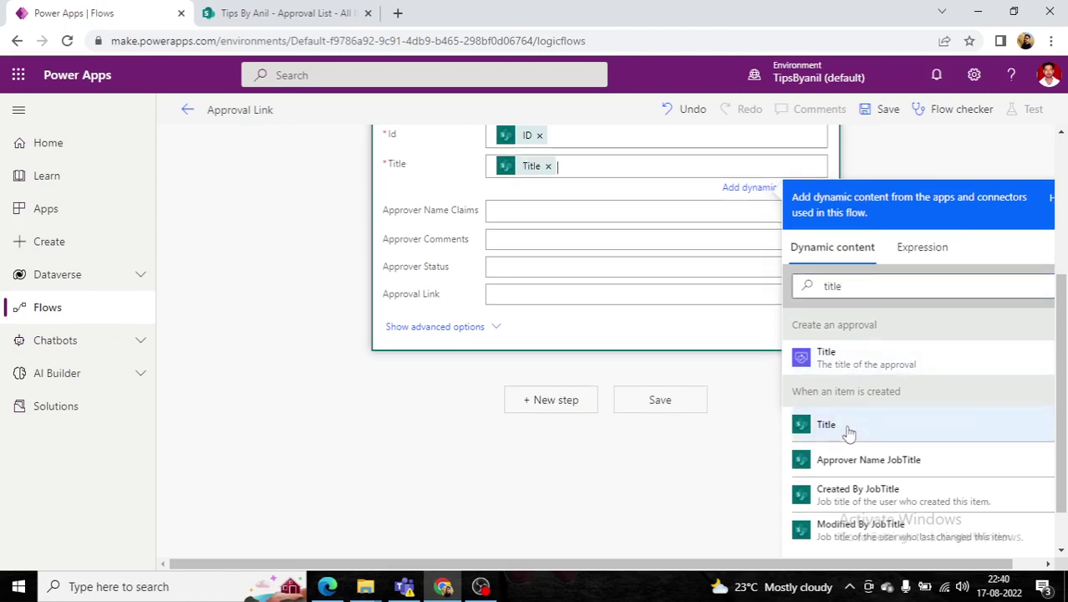
{"action": "left_click", "coordinate": [458, 395]}
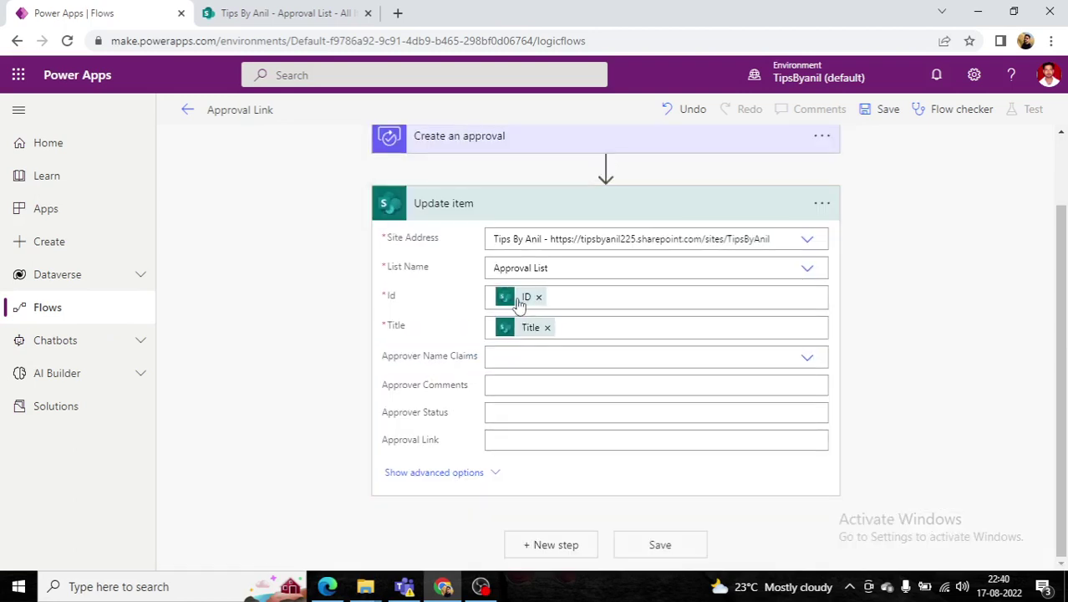
- Try to enter the approver's name in Approver Name Claims of Update item, checking the list's columns in SharePoint
{"action": "left_click", "coordinate": [527, 356]}
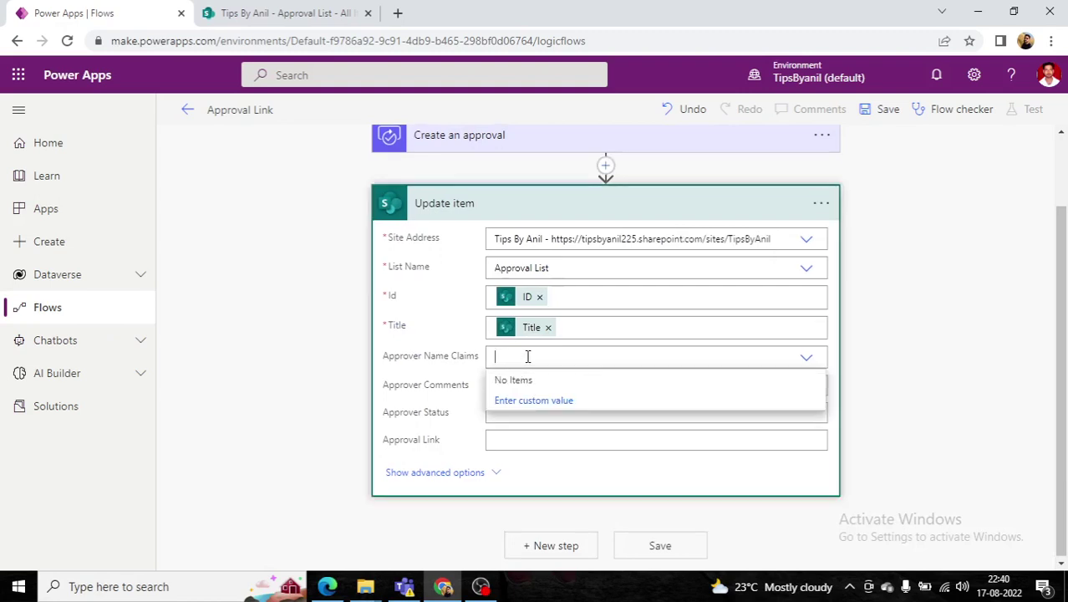
{"action": "type", "text": "anilca"}
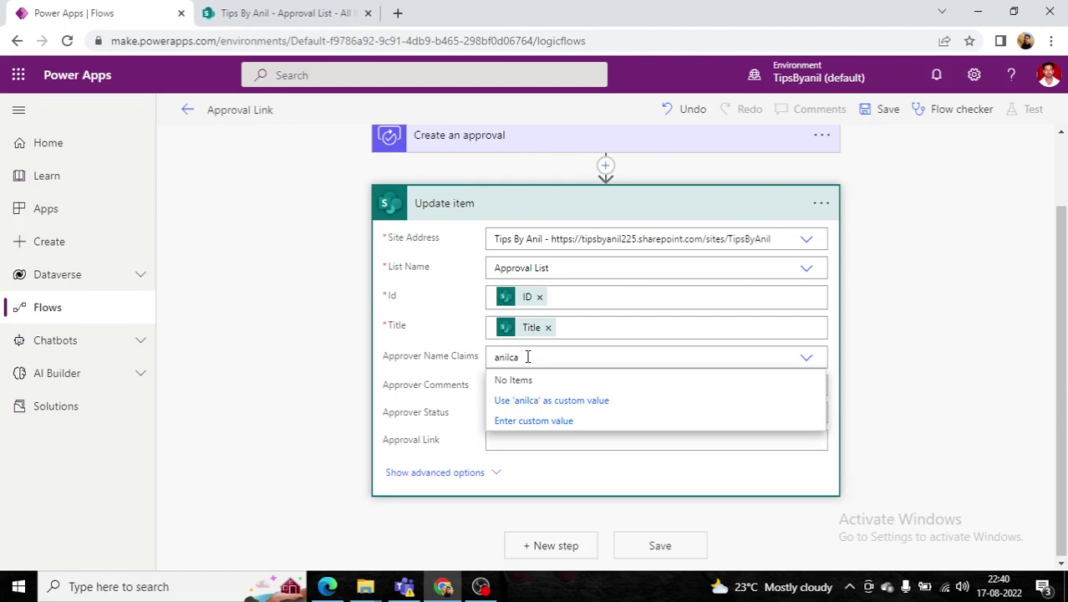
{"action": "left_click", "coordinate": [312, 10]}
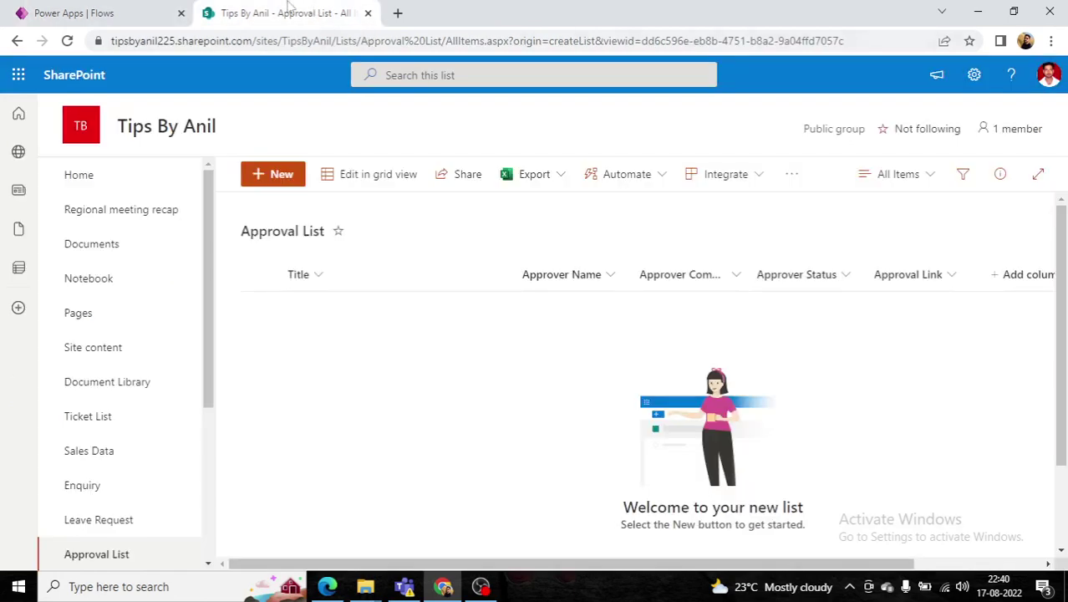
{"action": "left_click", "coordinate": [150, 10]}
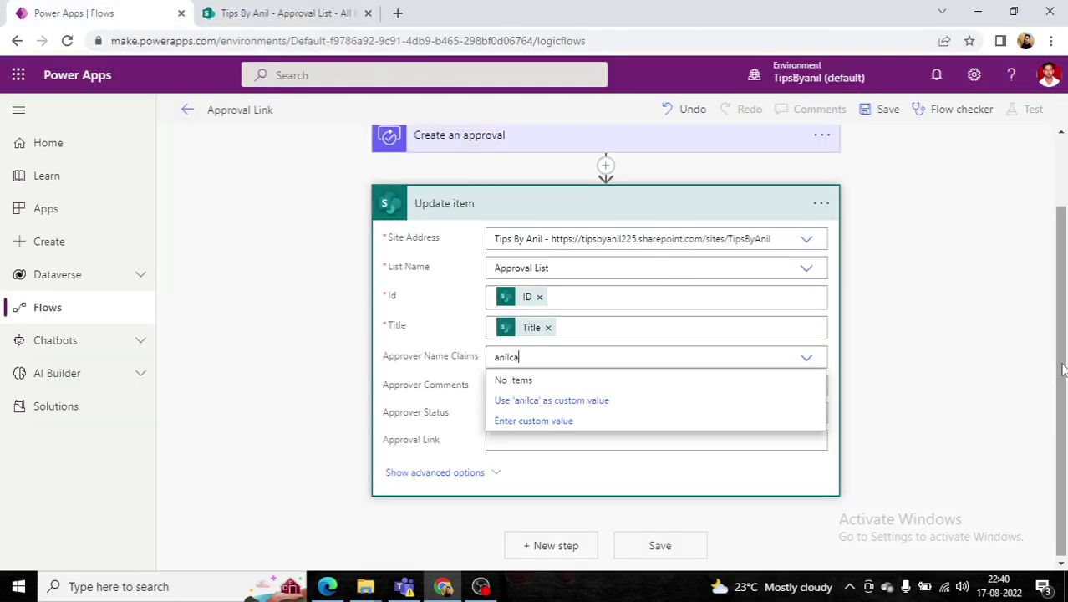
- Expand the Create an approval action and try searching for the approver's name again under Assigned to
{"action": "scroll", "coordinate": [1063, 369], "scroll_direction": "up", "scroll_amount": 1}
{"action": "left_click", "coordinate": [501, 189]}
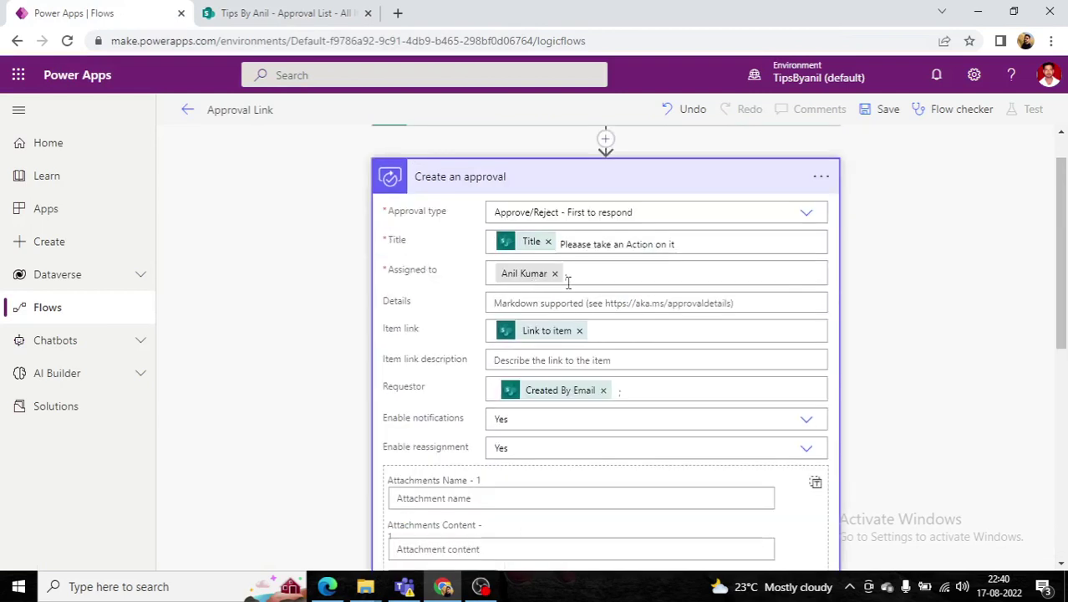
{"action": "left_click", "coordinate": [589, 274]}
{"action": "type", "text": "a"}
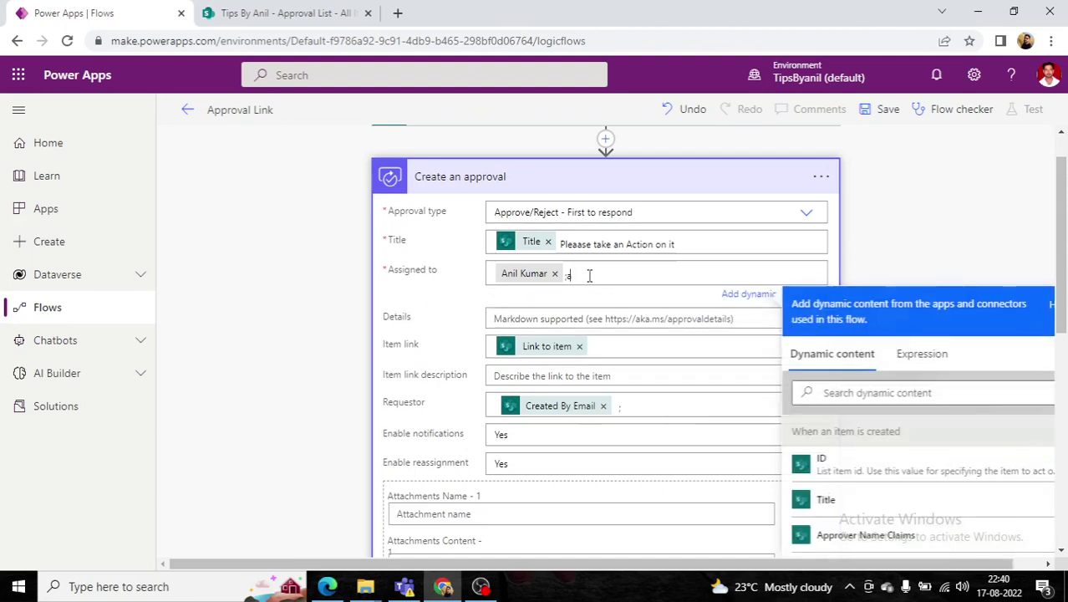
{"action": "type", "text": "ni"}
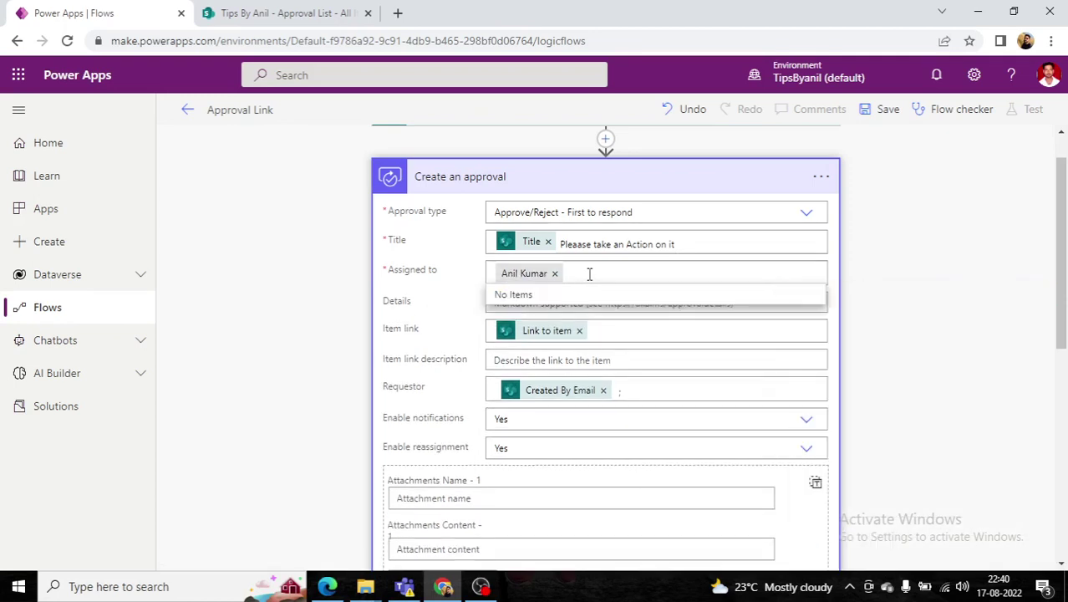
- Open the signed-in account's details page from SharePoint and copy the account's e-mail address
{"action": "left_click", "coordinate": [272, 13]}
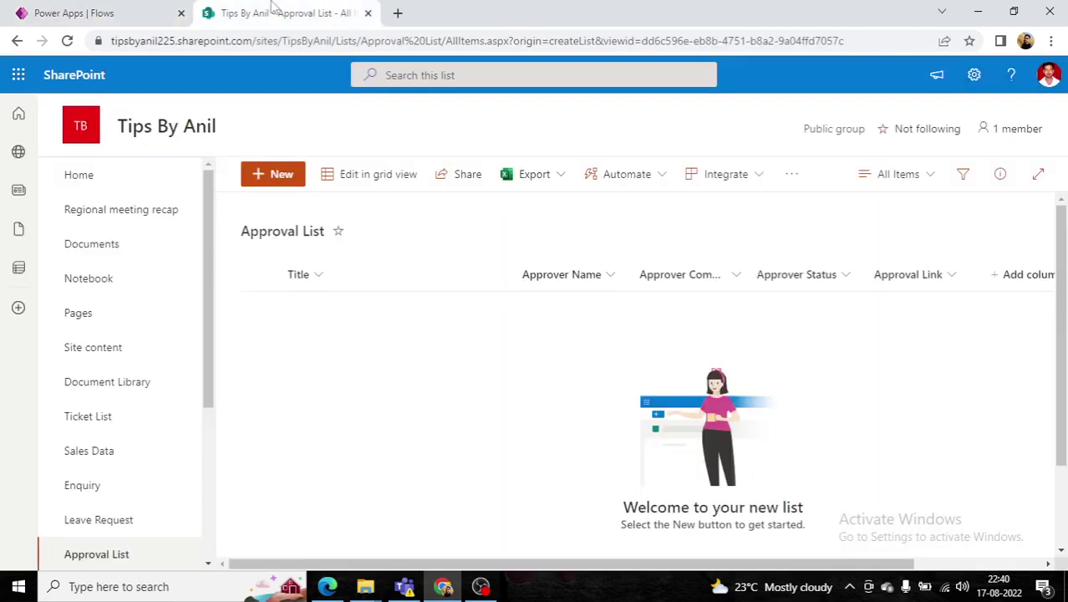
{"action": "left_click", "coordinate": [1046, 84]}
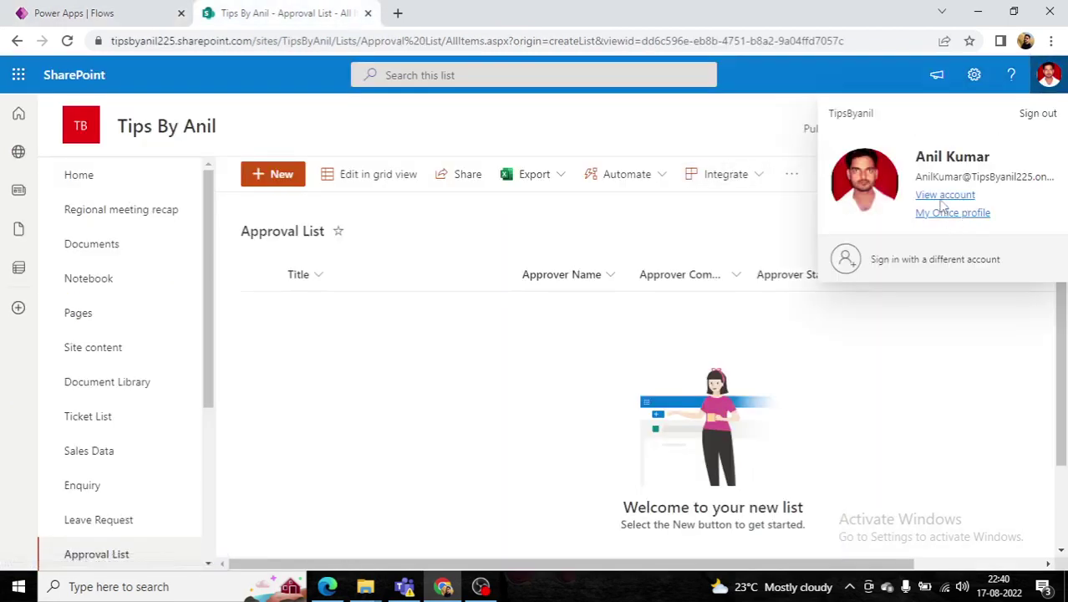
{"action": "left_click", "coordinate": [945, 195]}
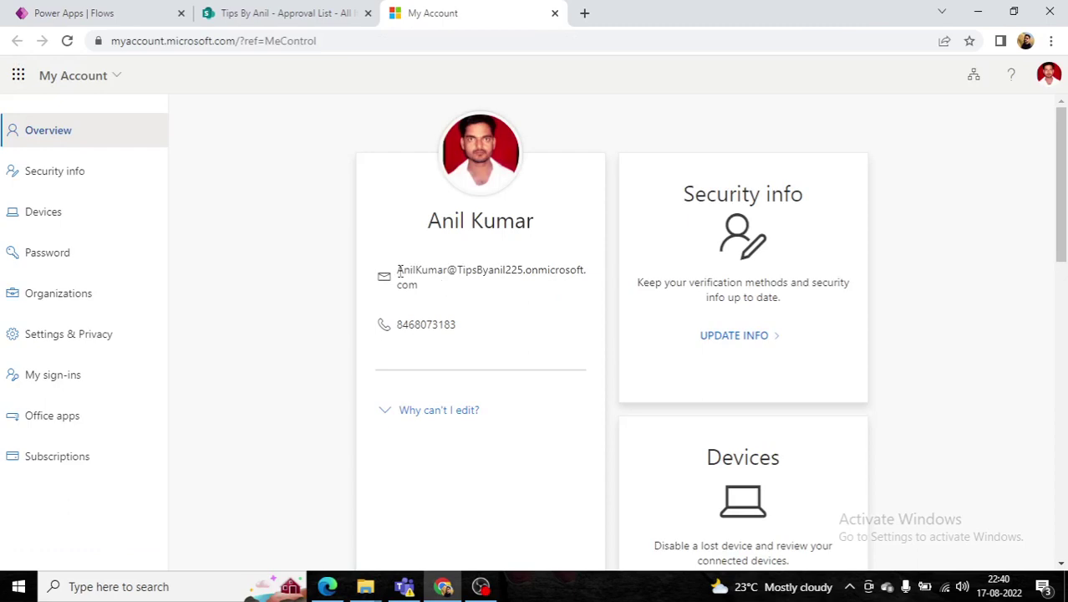
{"action": "left_click_drag", "start_coordinate": [400, 271], "coordinate": [423, 286]}
{"action": "key", "text": "ctrl+c"}
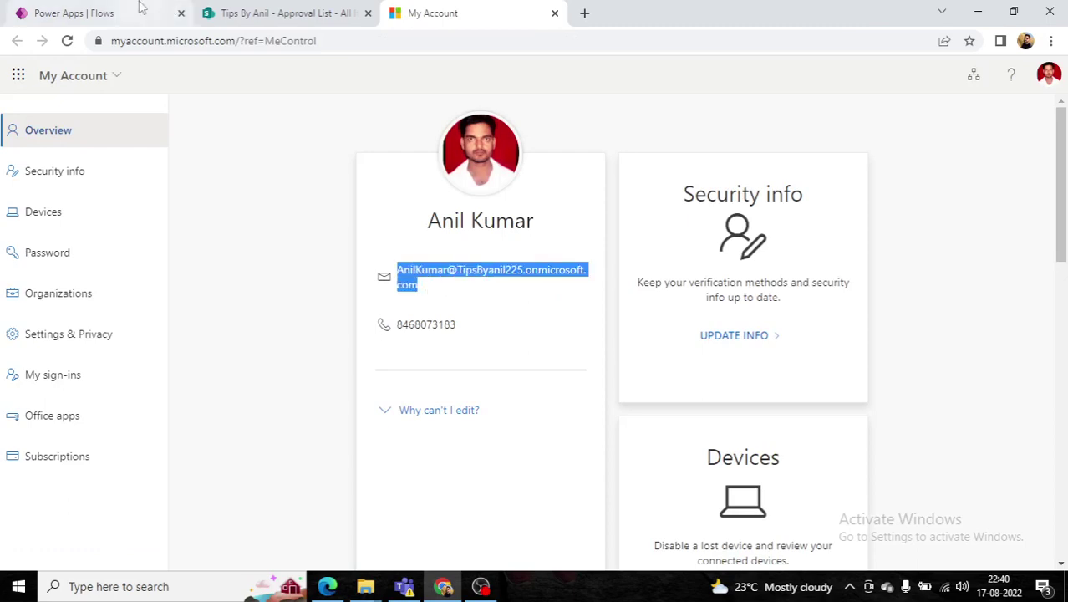
- In the flow's Update item action, enter the copied approver e-mail as a custom value for Approver Name Claims
{"action": "left_click", "coordinate": [92, 13]}
{"action": "left_click", "coordinate": [556, 178]}
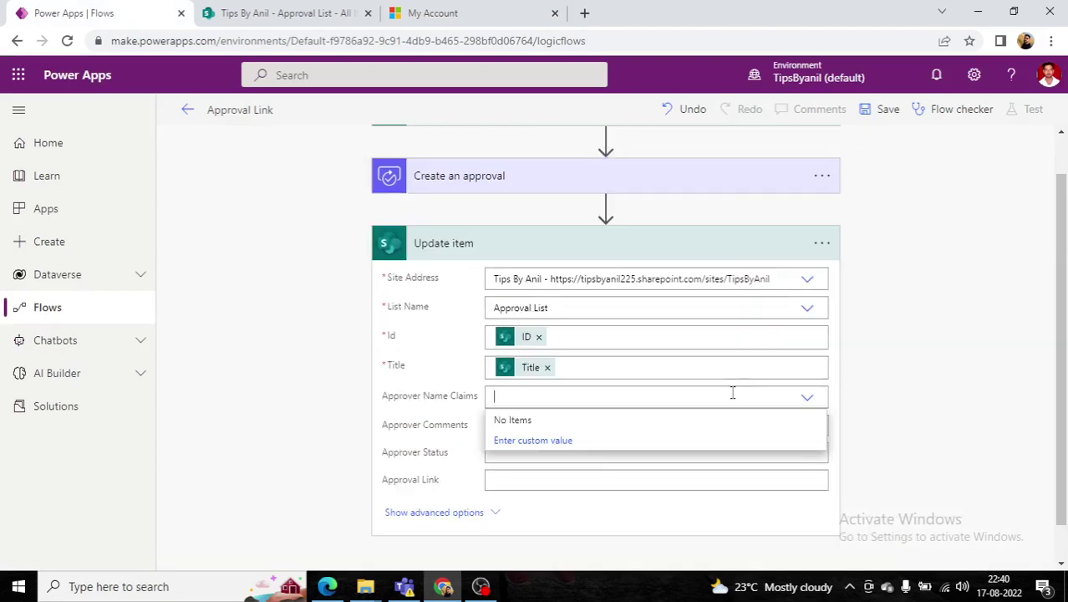
{"action": "key", "text": "ctrl+v"}
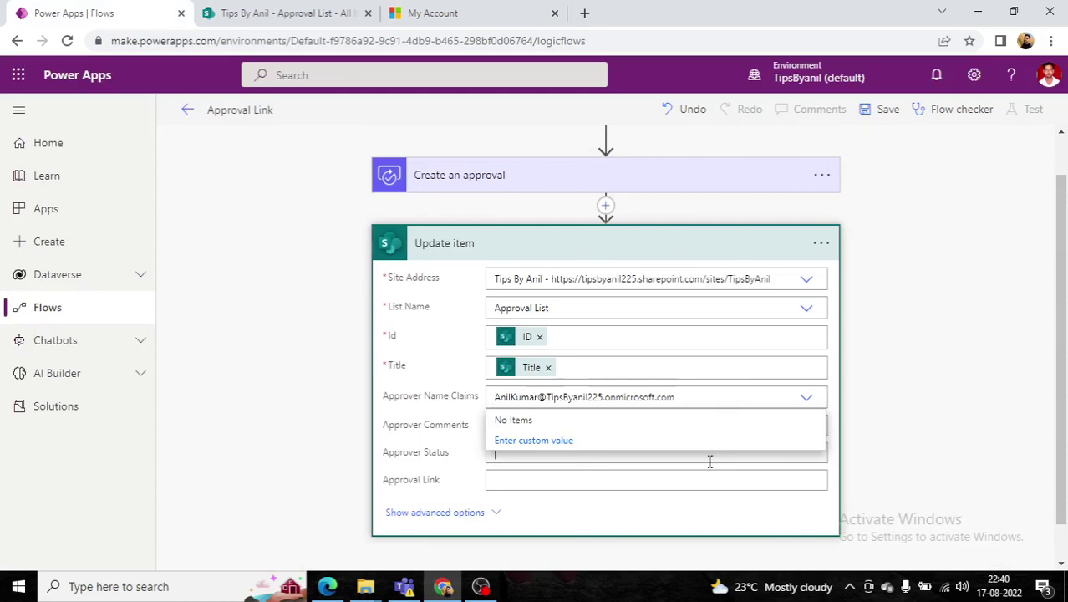
{"action": "key", "text": "ctrl+z"}
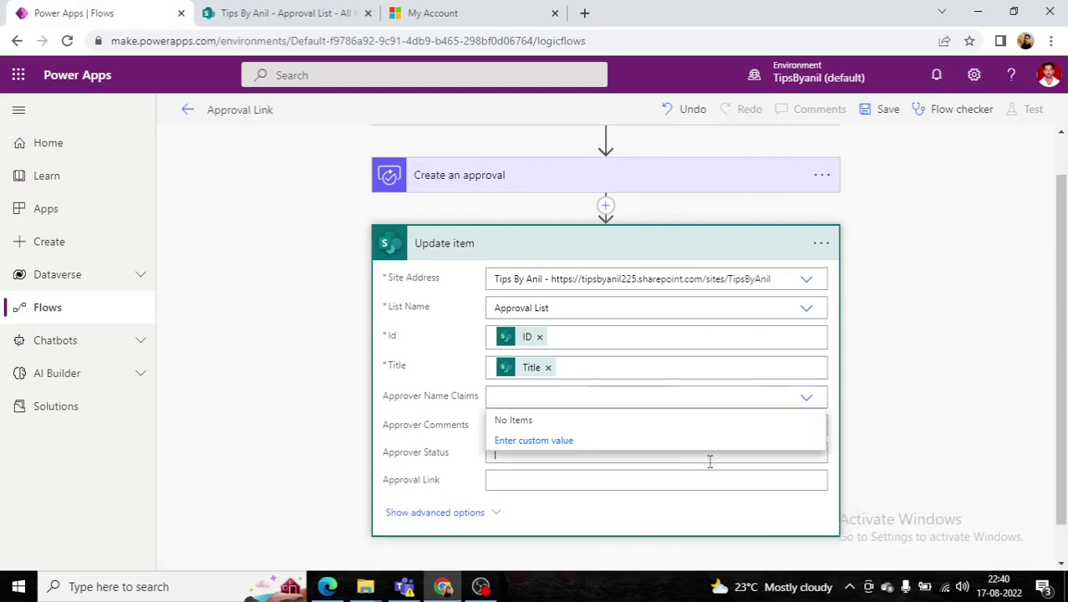
{"action": "left_click", "coordinate": [540, 441]}
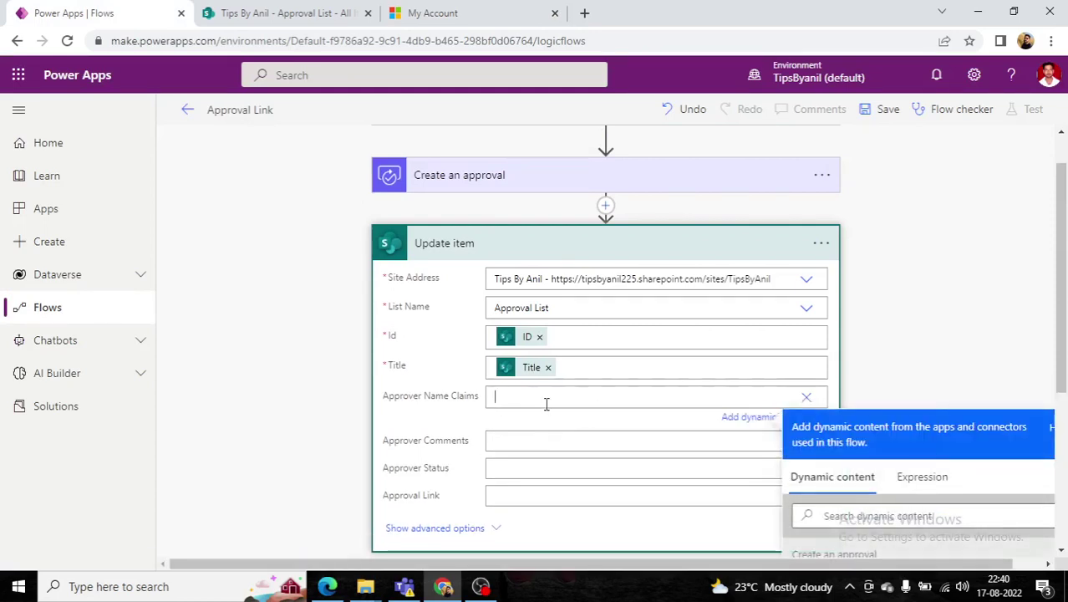
{"action": "key", "text": "ctrl+v"}
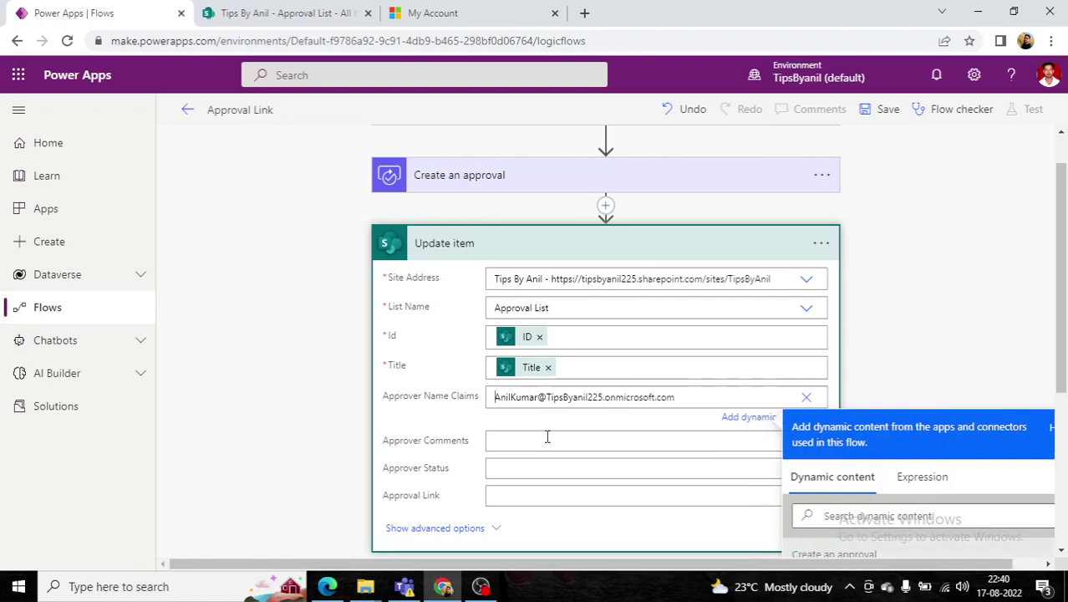
- Fill the Update item action's Approval Link with the dynamic Respond link value from Create an approval
{"action": "left_click", "coordinate": [548, 436]}
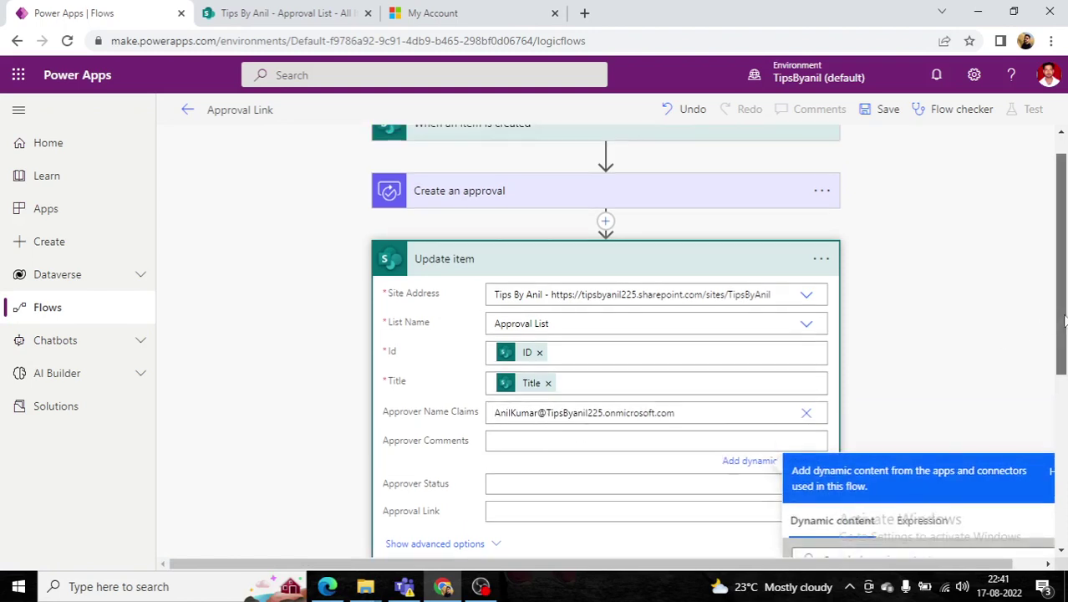
{"action": "scroll", "coordinate": [548, 423], "scroll_direction": "down", "scroll_amount": 1}
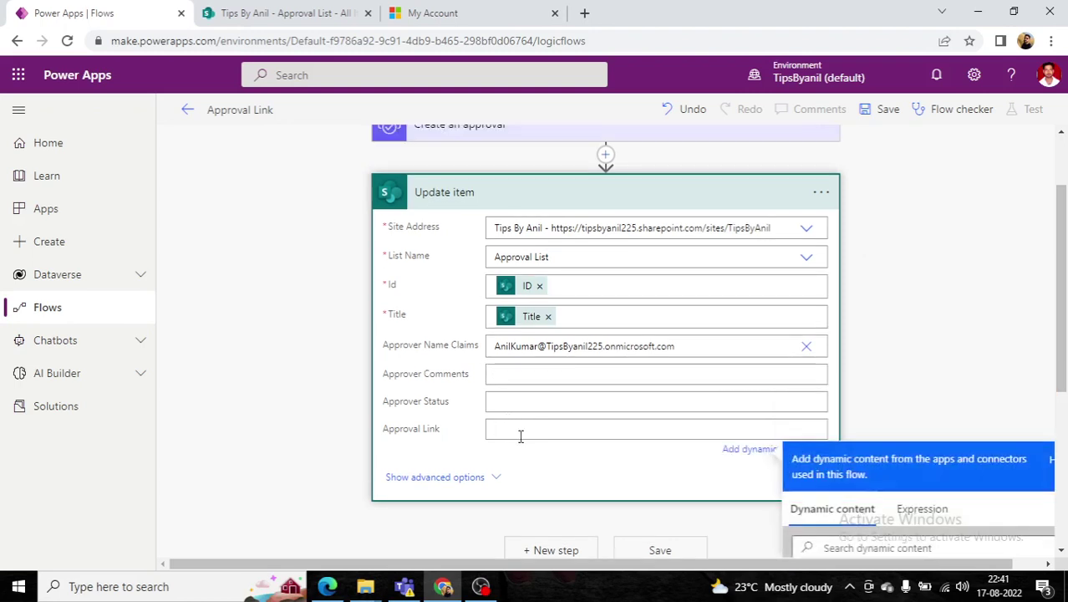
{"action": "left_click_drag", "start_coordinate": [1064, 268], "coordinate": [1055, 393]}
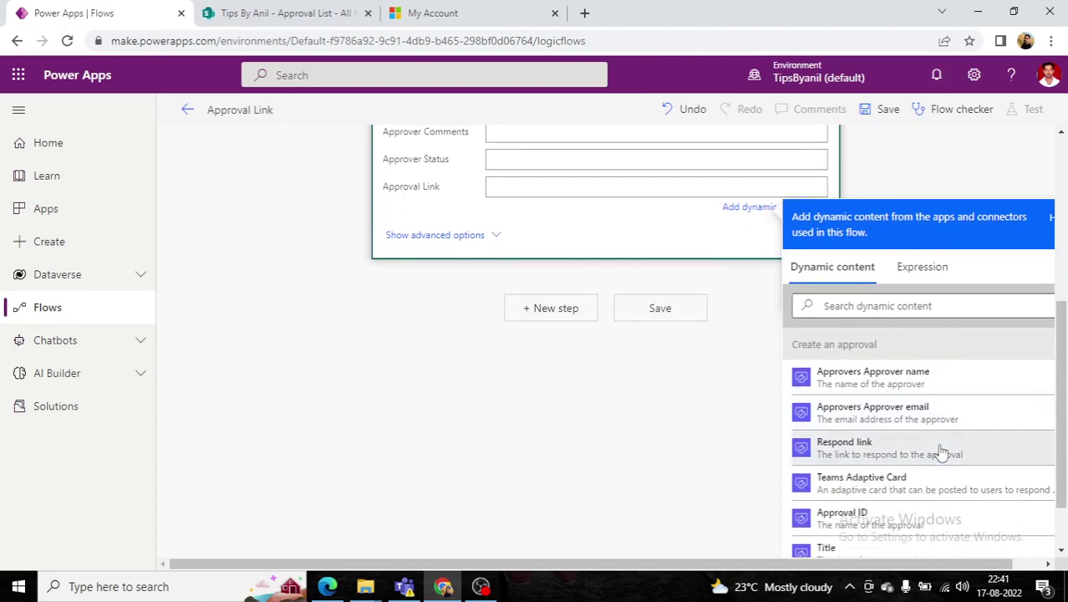
{"action": "left_click", "coordinate": [942, 453]}
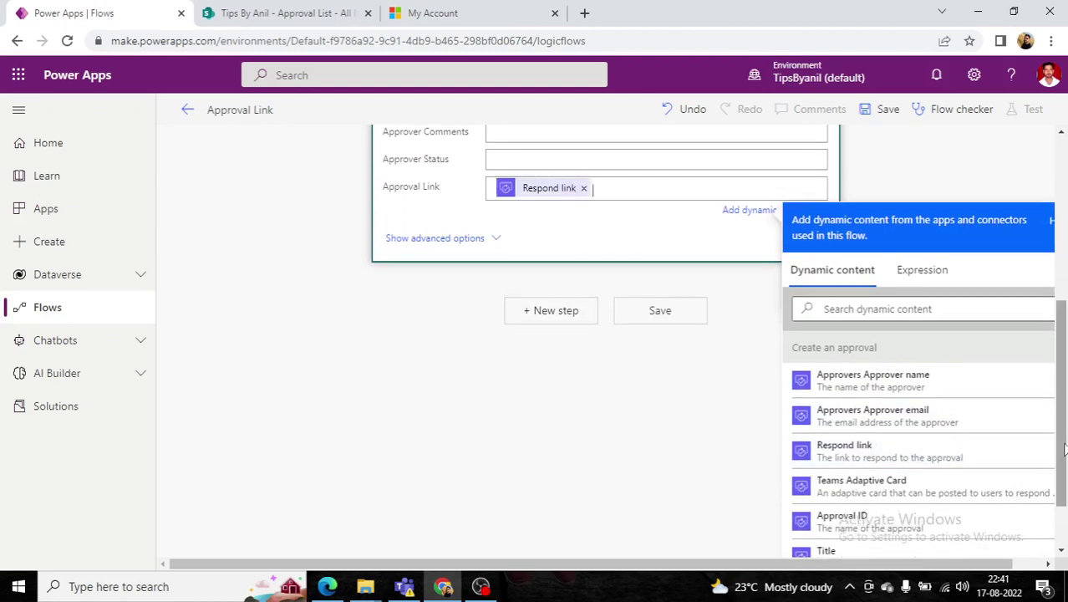
{"action": "left_click_drag", "start_coordinate": [1064, 450], "coordinate": [1062, 350]}
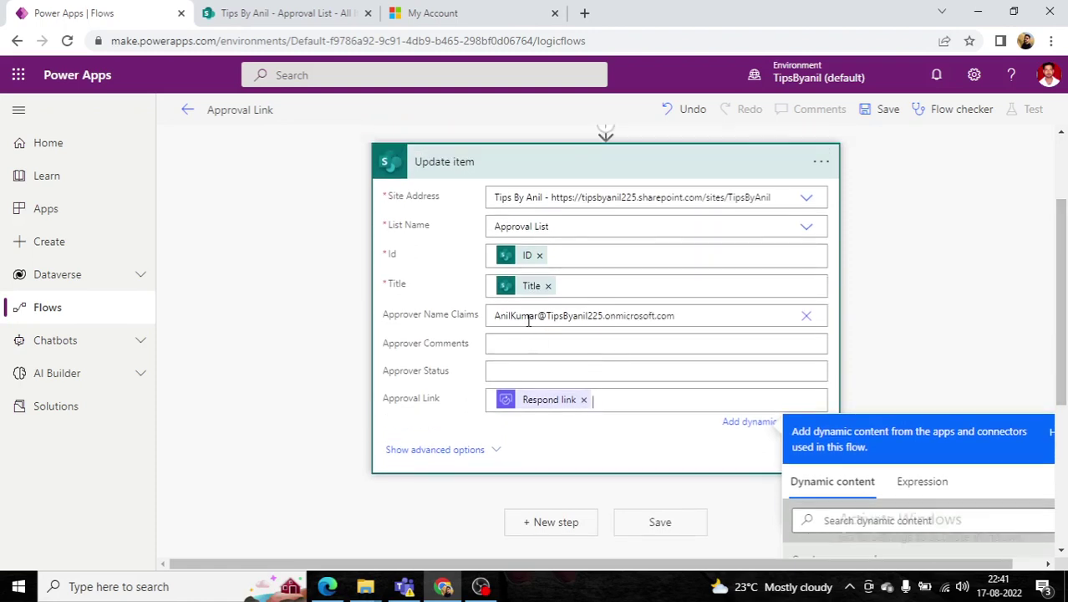
- Review the Approval List's approver and Approval Link columns in SharePoint, and return to the flow
{"action": "left_click", "coordinate": [333, 10]}
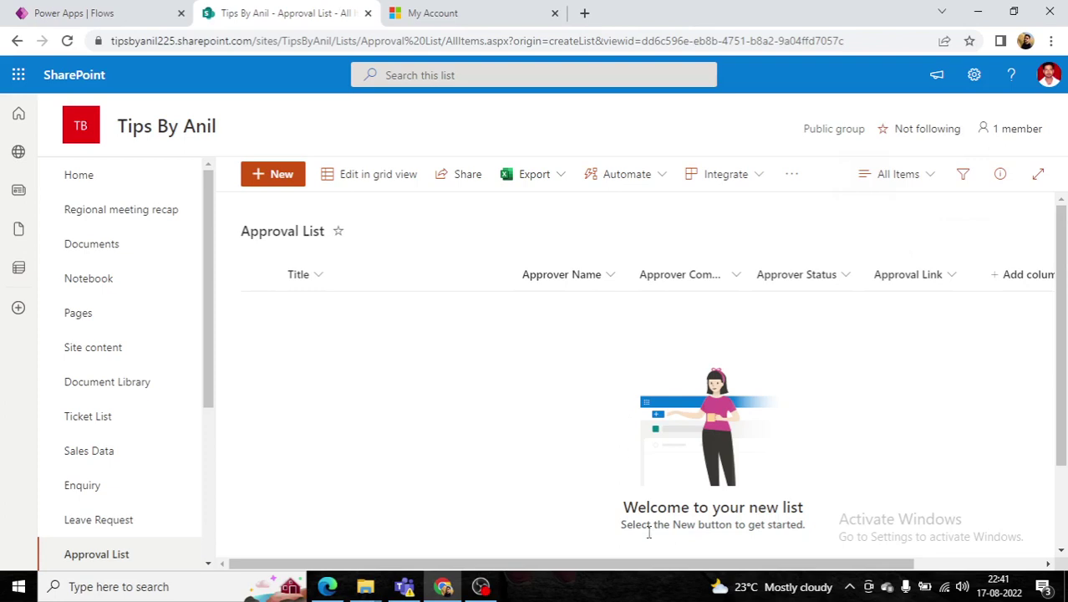
{"action": "left_click_drag", "start_coordinate": [658, 565], "coordinate": [737, 568]}
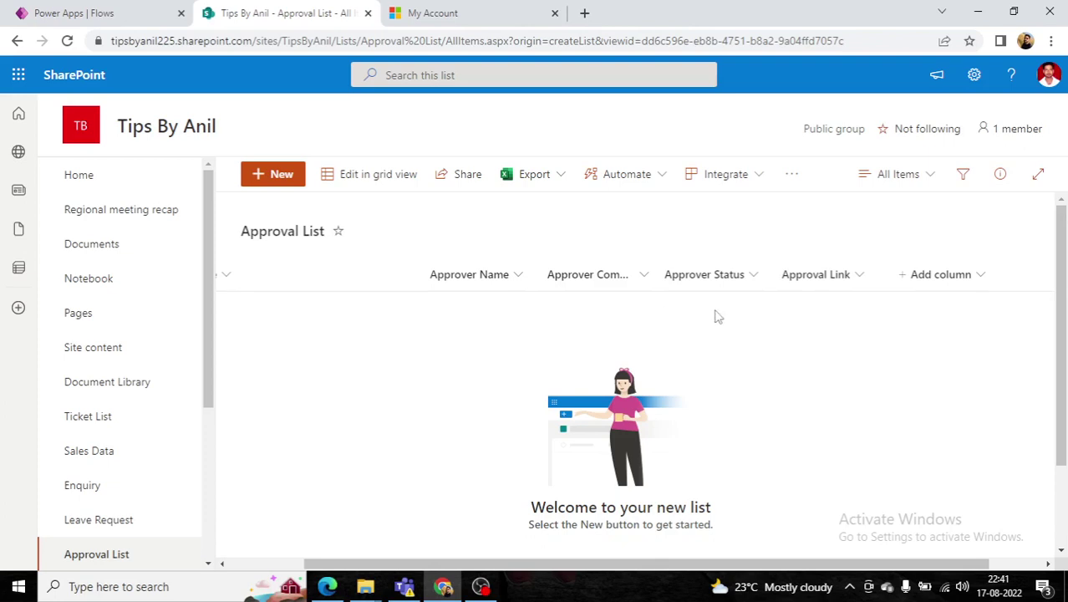
{"action": "left_click", "coordinate": [151, 10]}
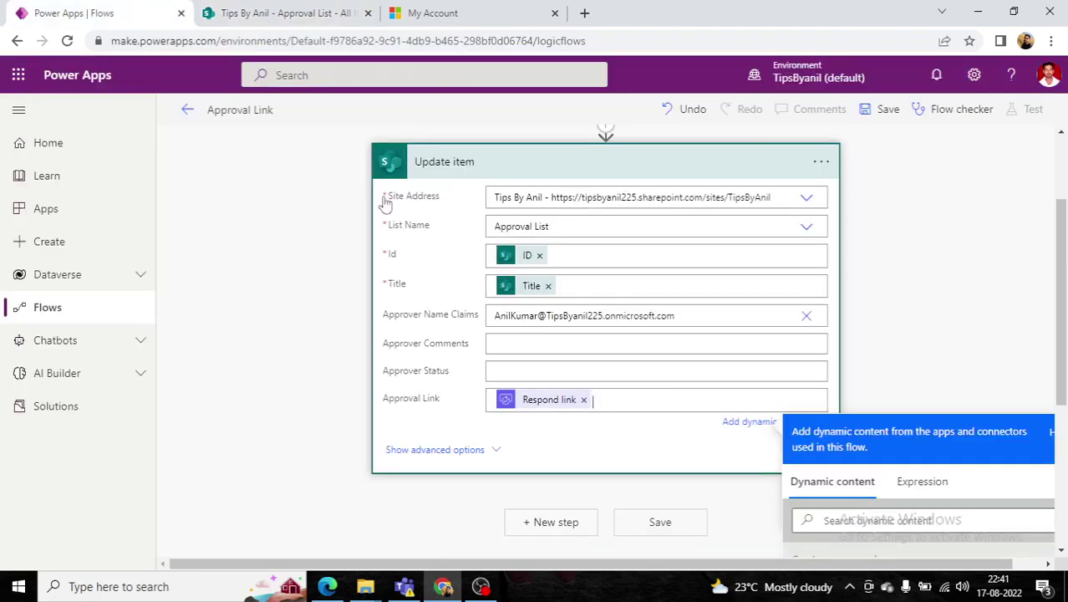
- Collapse Update item and add a Wait for an approval action after it, searching the actions for "approval"
{"action": "left_click", "coordinate": [661, 172]}
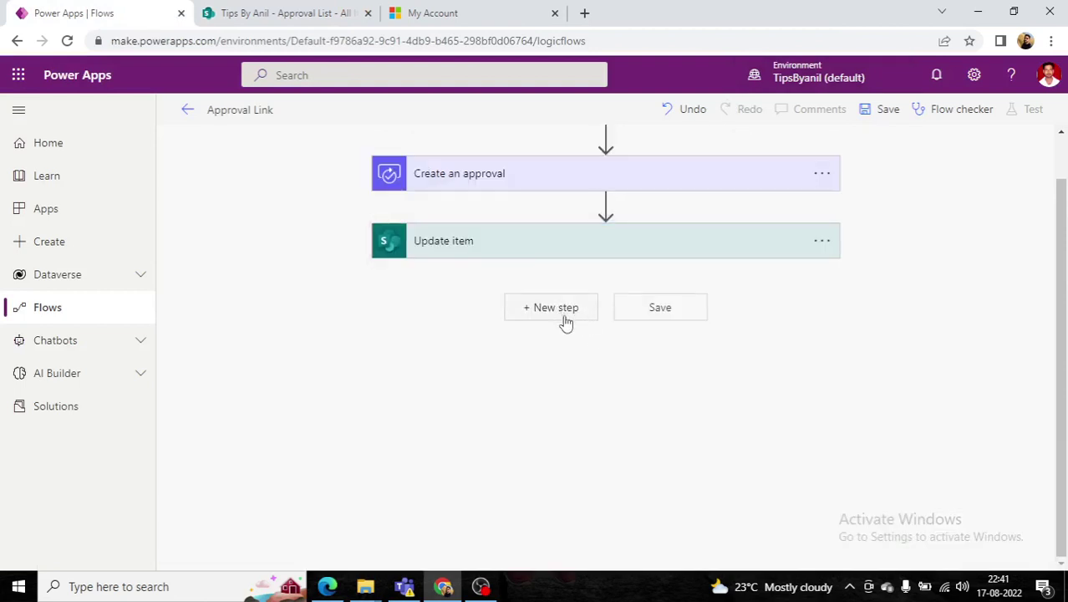
{"action": "left_click", "coordinate": [561, 313]}
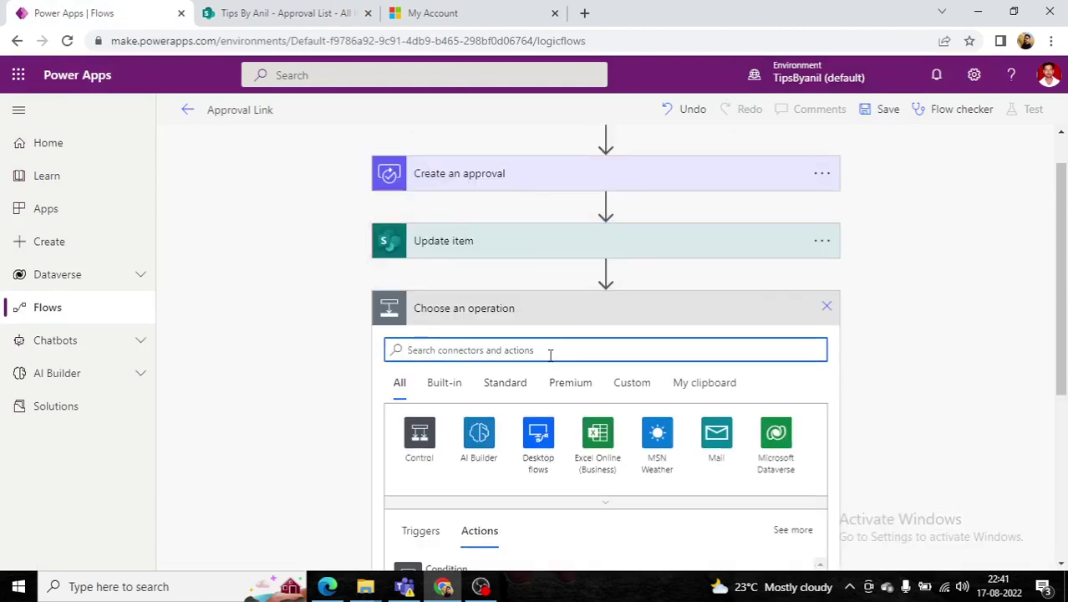
{"action": "type", "text": "a"}
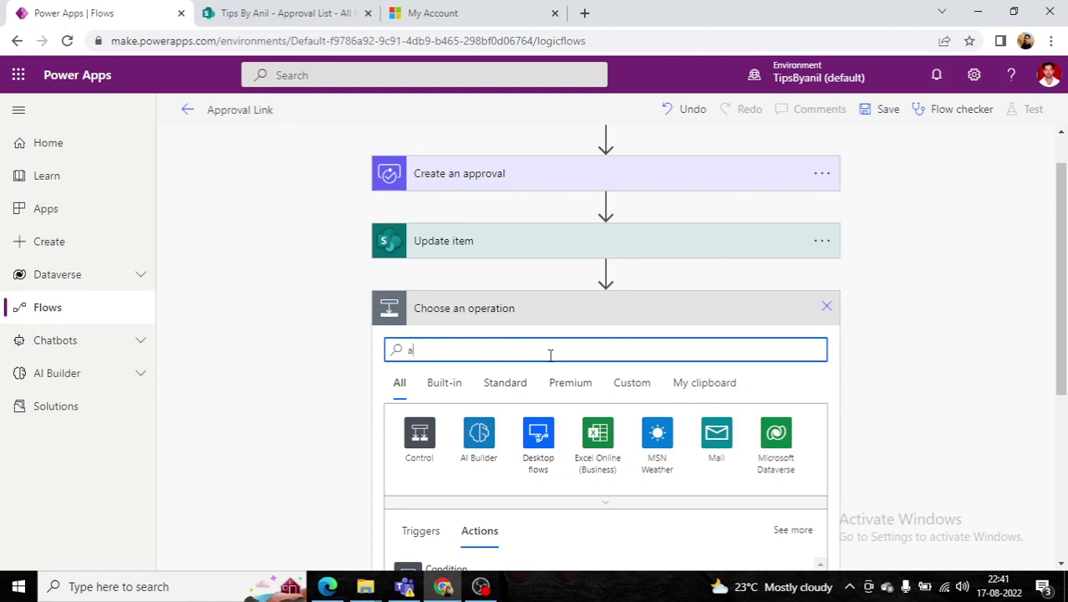
{"action": "type", "text": "pp"}
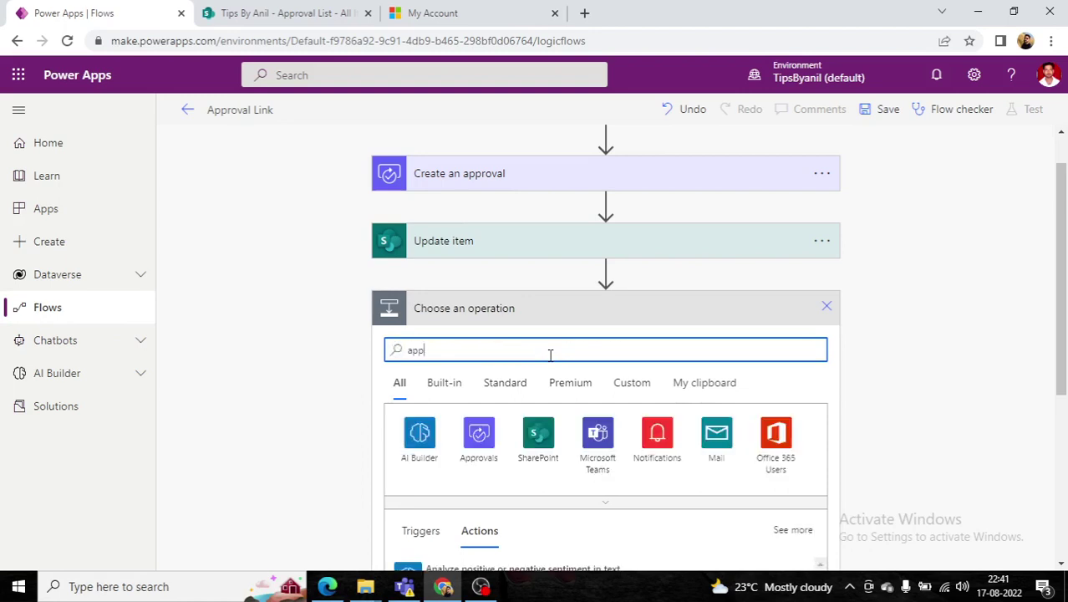
{"action": "type", "text": "roval"}
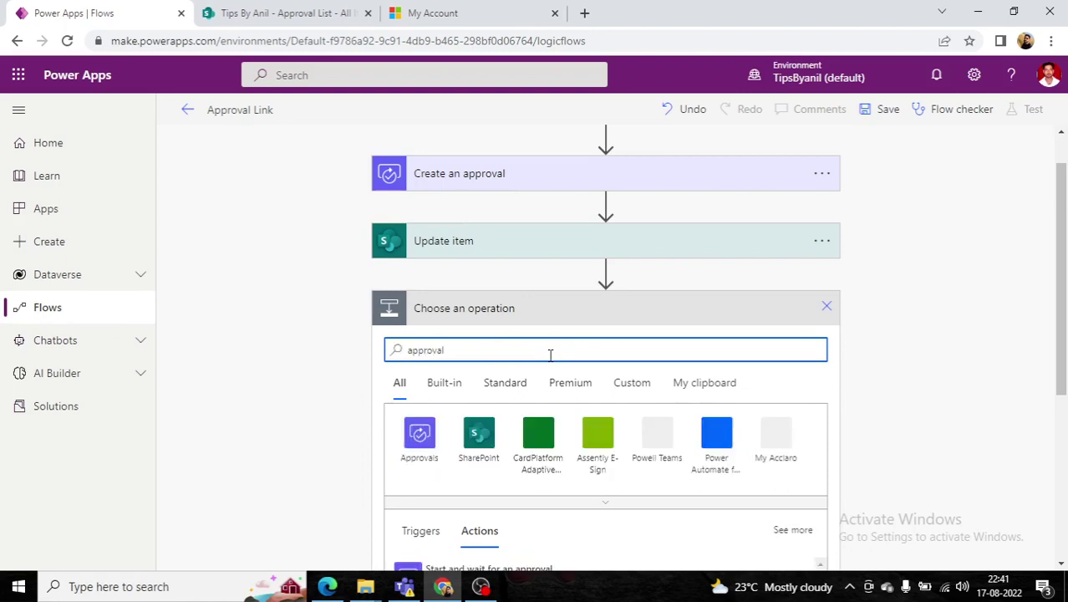
{"action": "left_click_drag", "start_coordinate": [1064, 315], "coordinate": [1062, 418]}
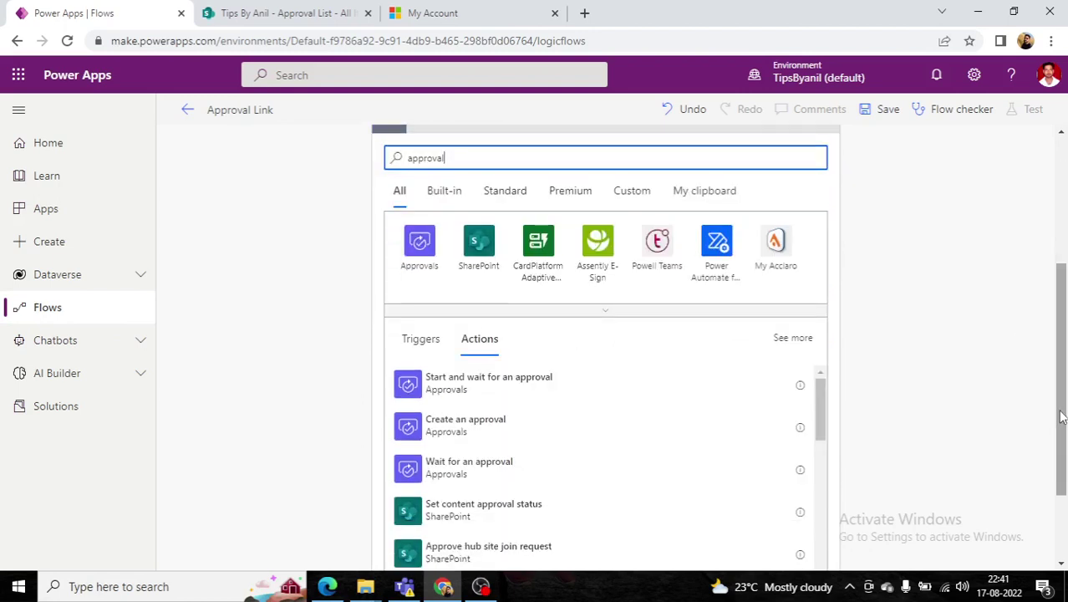
{"action": "left_click", "coordinate": [528, 476]}
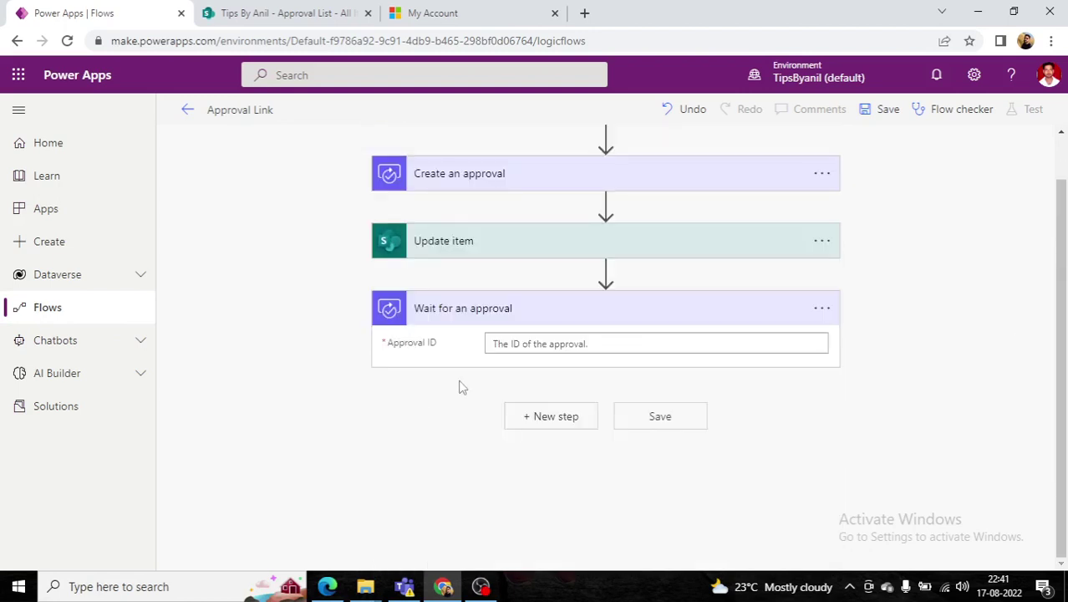
- Set the Wait for an approval action's Approval ID to the dynamic Approval ID from Create an approval
{"action": "left_click", "coordinate": [515, 344]}
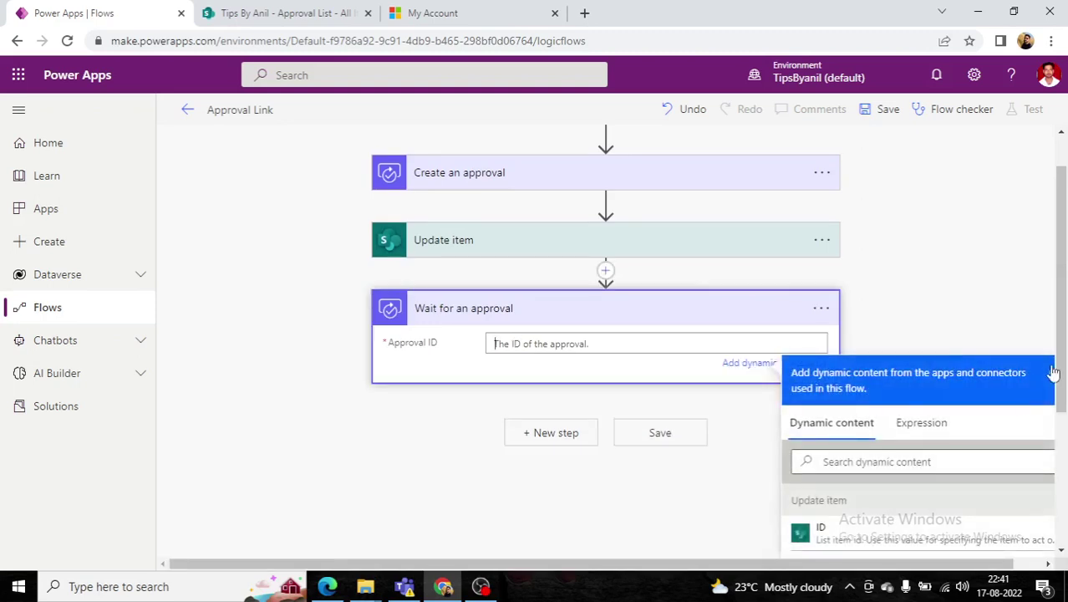
{"action": "left_click_drag", "start_coordinate": [1061, 374], "coordinate": [1062, 376]}
{"action": "scroll", "coordinate": [1061, 375], "scroll_direction": "down", "scroll_amount": 2}
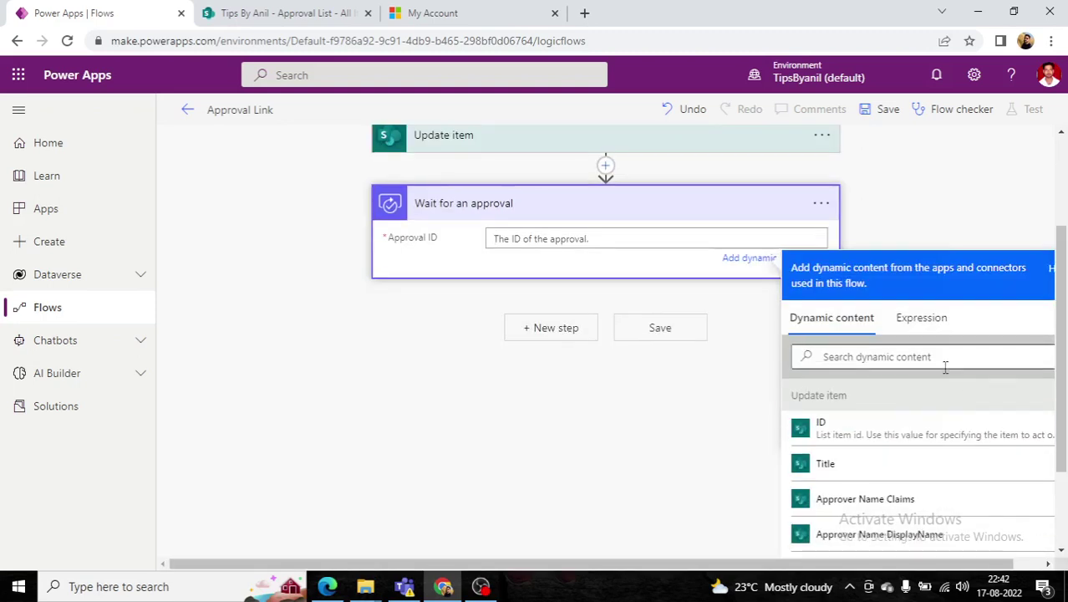
{"action": "scroll", "coordinate": [1062, 398], "scroll_direction": "down", "scroll_amount": 2}
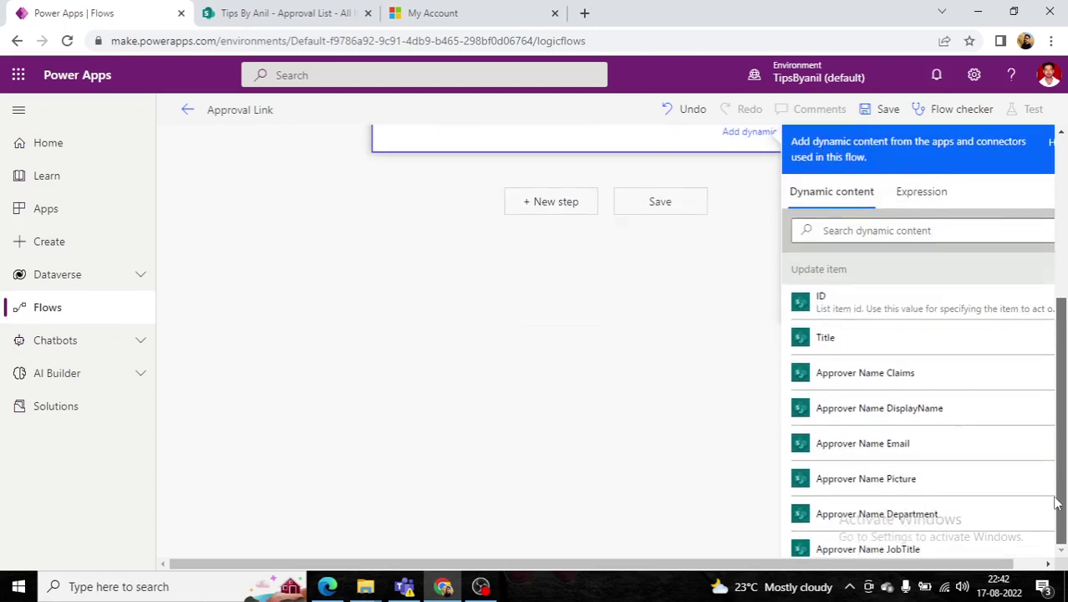
{"action": "scroll", "coordinate": [1057, 493], "scroll_direction": "up", "scroll_amount": 2}
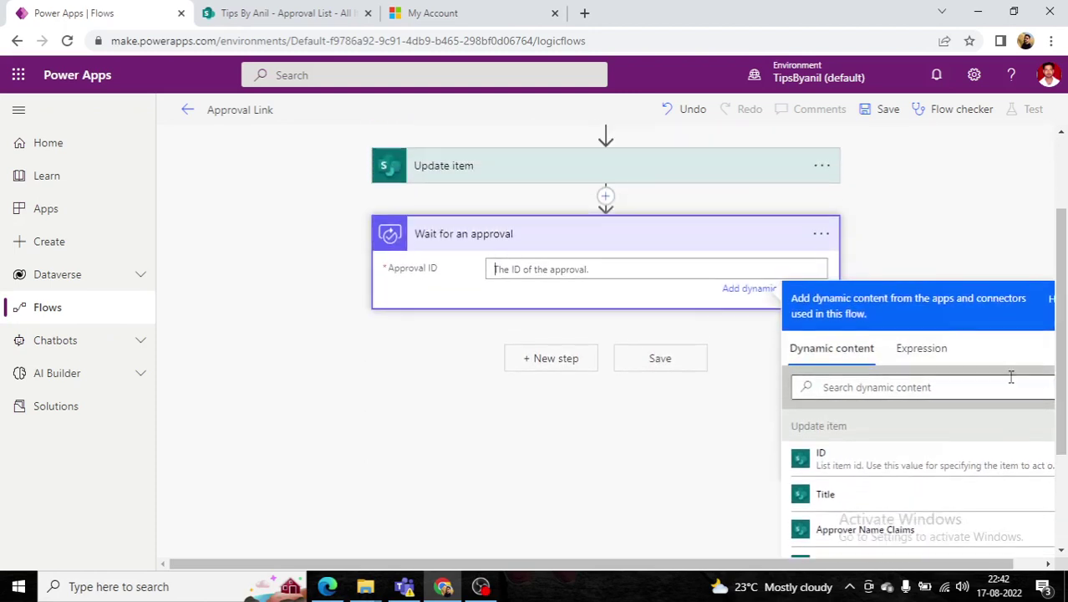
{"action": "left_click", "coordinate": [958, 389]}
{"action": "type", "text": "approva"}
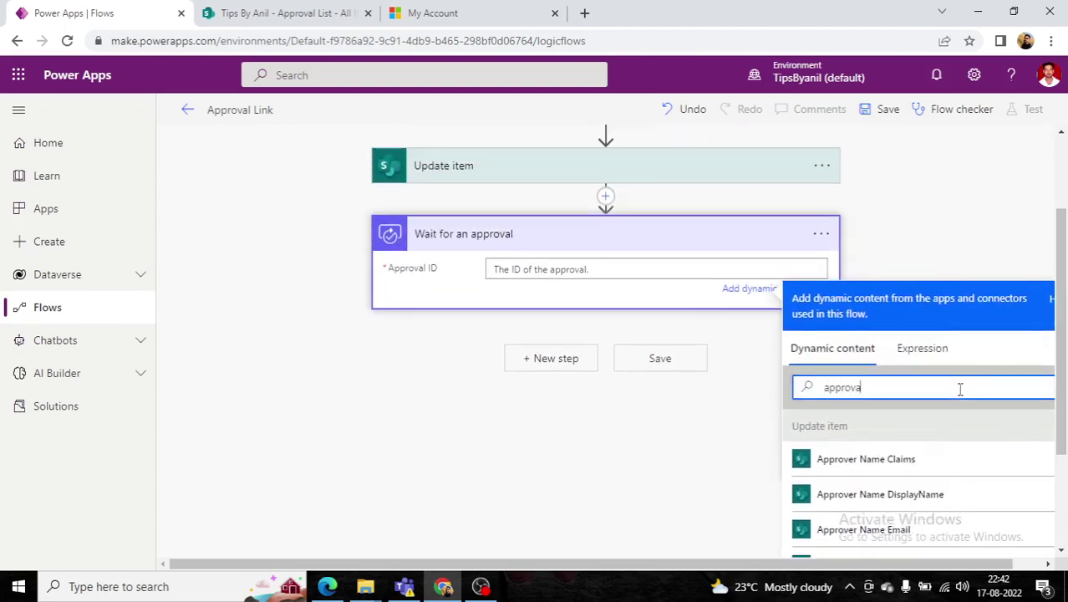
{"action": "type", "text": "l"}
{"action": "scroll", "coordinate": [970, 418], "scroll_direction": "down", "scroll_amount": 1}
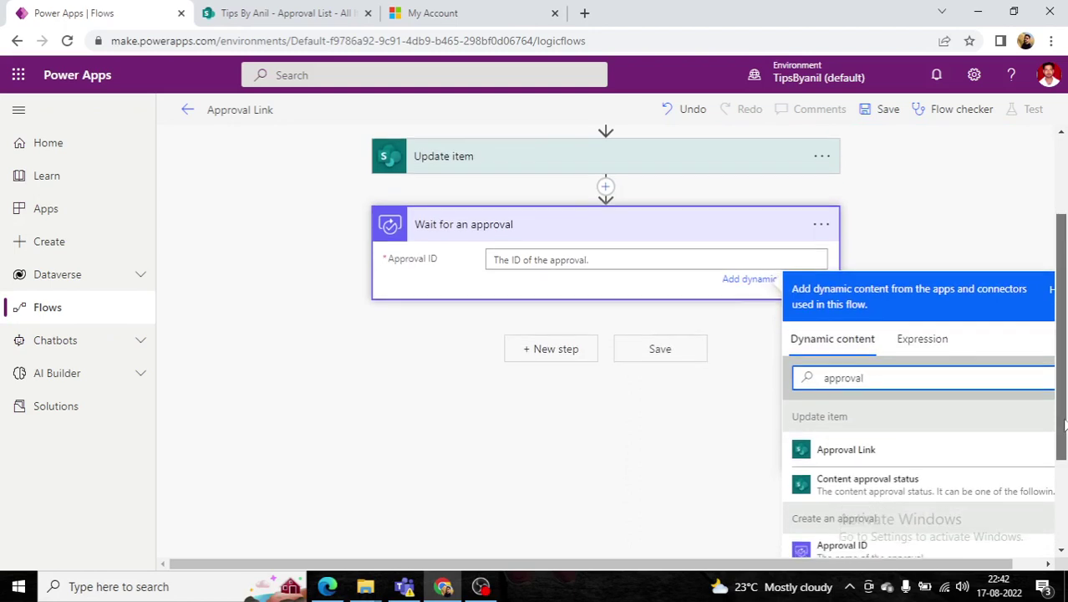
{"action": "left_click", "coordinate": [907, 489]}
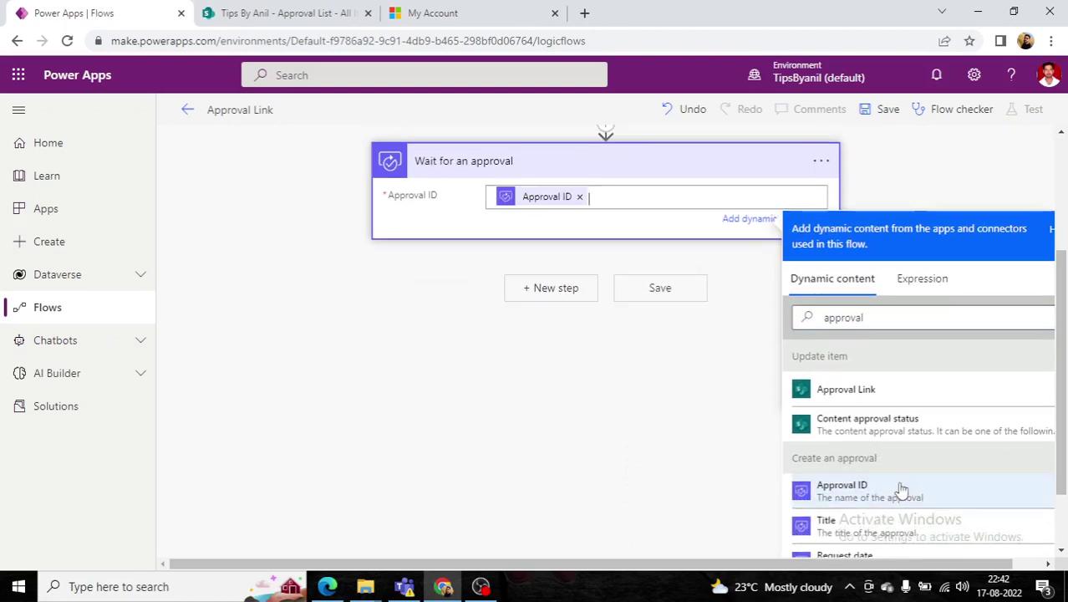
{"action": "left_click", "coordinate": [699, 417]}
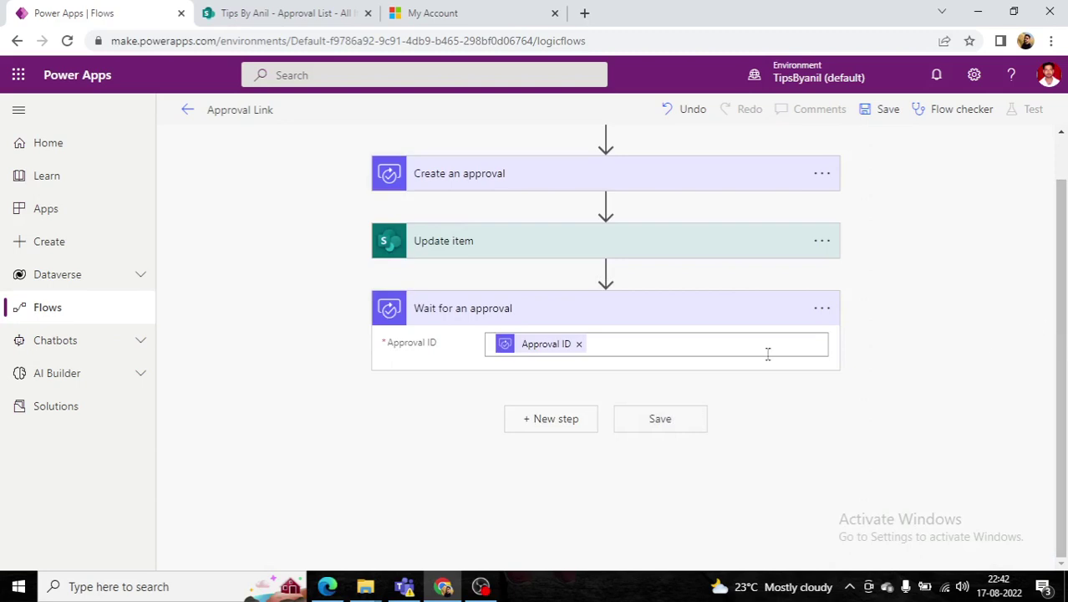
- Add a SharePoint Update item action after Wait for an approval, searching the actions for "update"
{"action": "left_click", "coordinate": [539, 422]}
{"action": "scroll", "coordinate": [1062, 392], "scroll_direction": "down", "scroll_amount": 2}
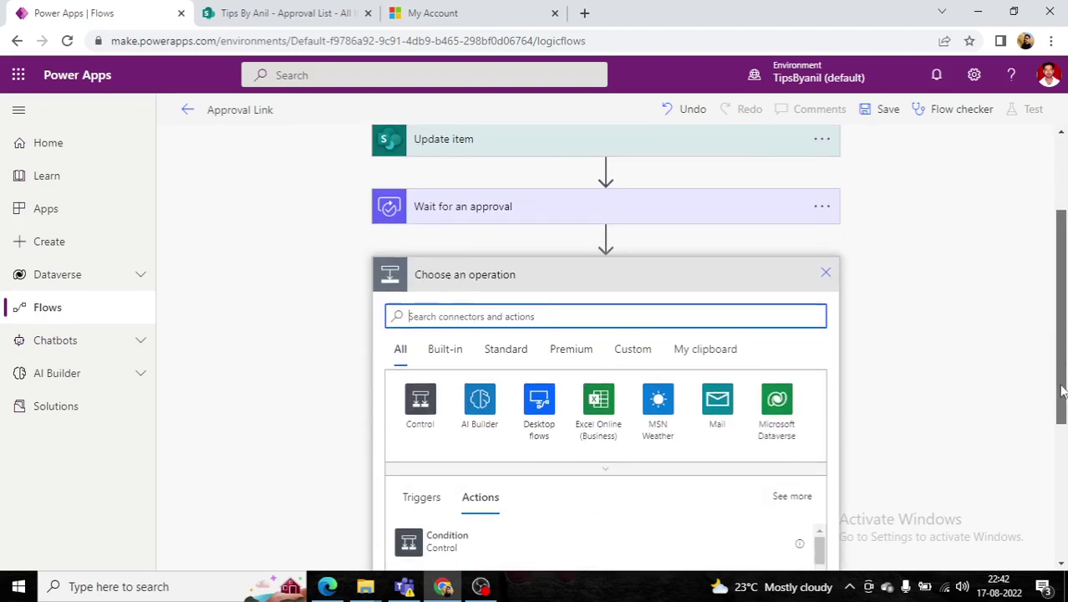
{"action": "type", "text": "update"}
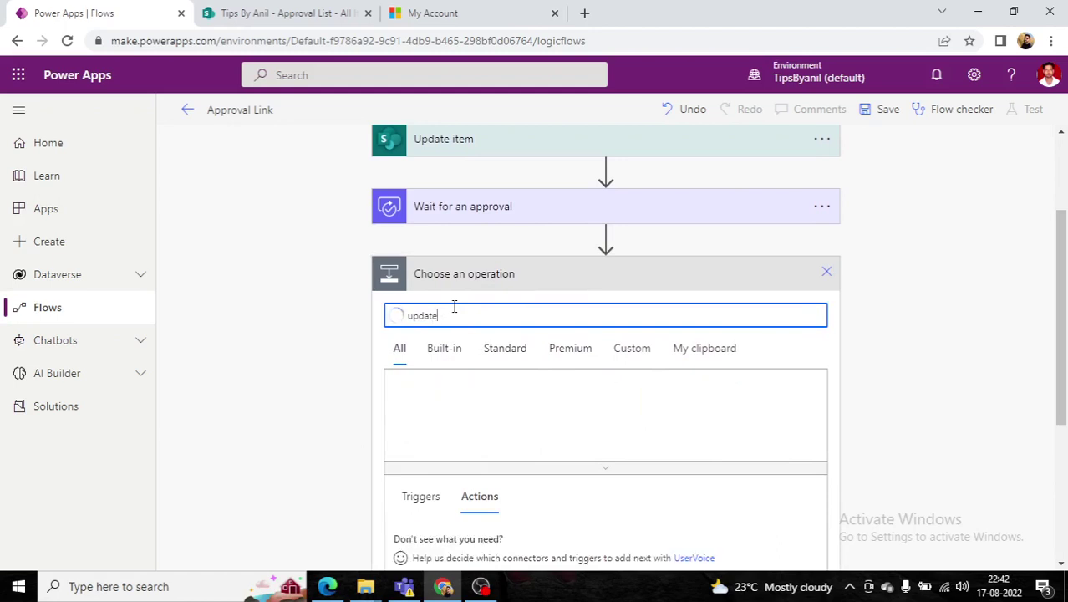
{"action": "left_click_drag", "start_coordinate": [1062, 251], "coordinate": [1064, 312]}
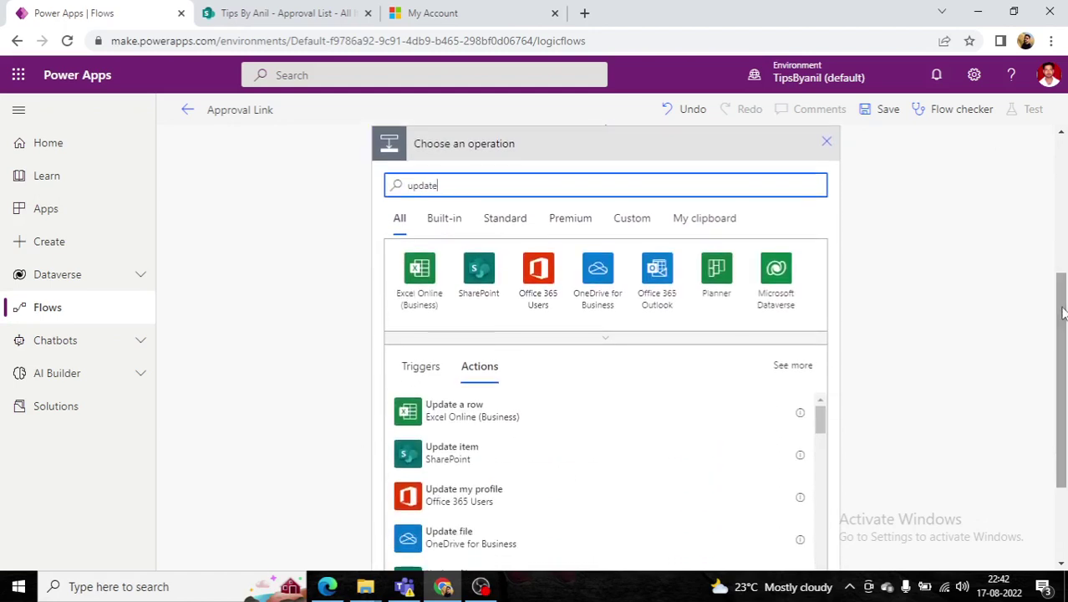
{"action": "left_click", "coordinate": [470, 458]}
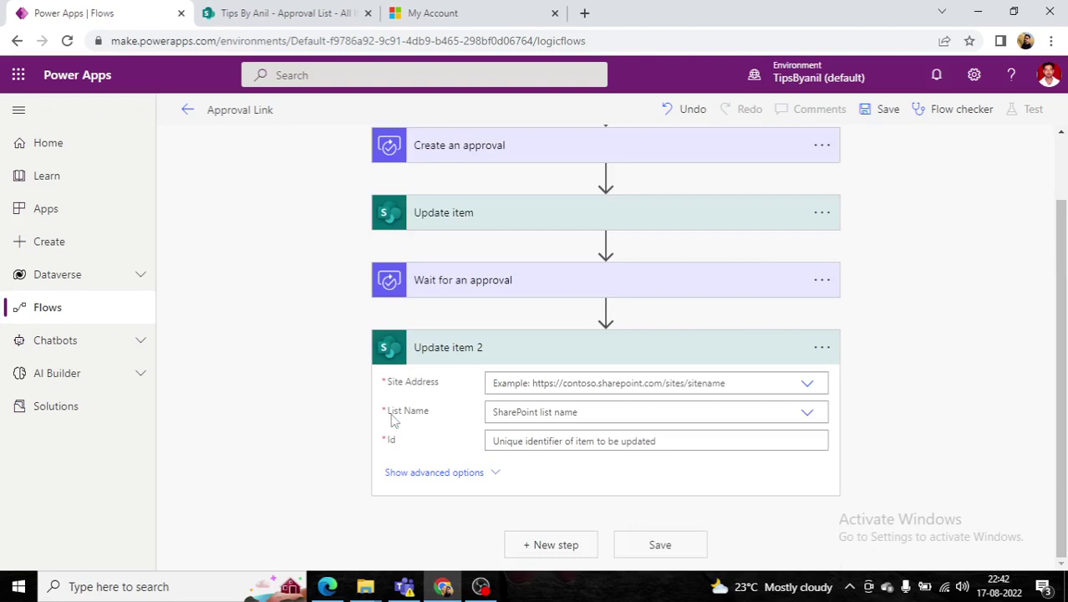
- Set Update item 2's Site Address to the Tips By Anil site and its List Name to Approval List
{"action": "left_click", "coordinate": [809, 386]}
{"action": "left_click", "coordinate": [551, 427]}
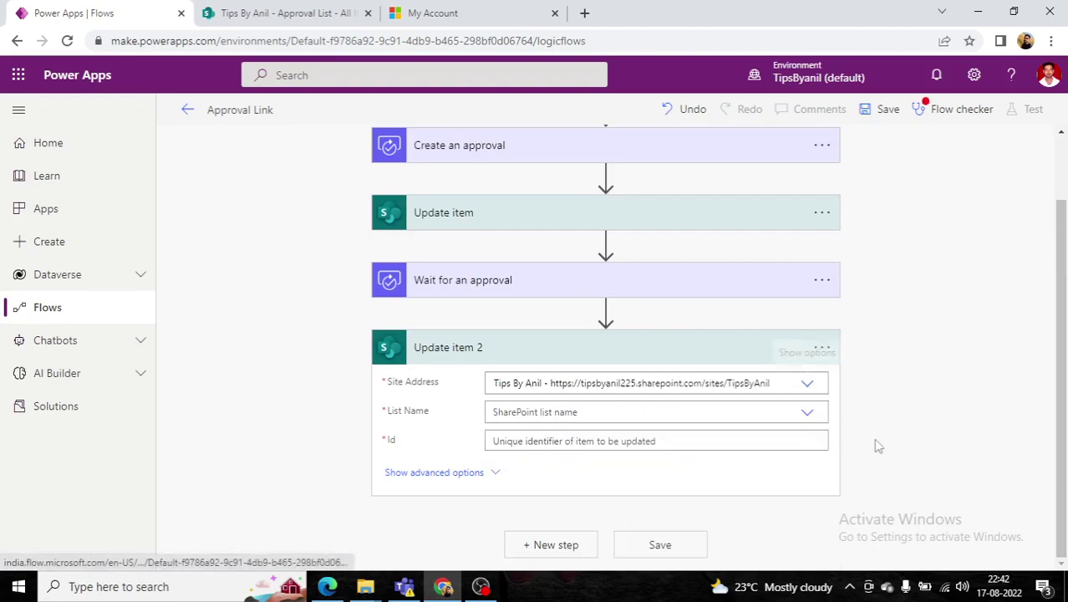
{"action": "left_click", "coordinate": [809, 414]}
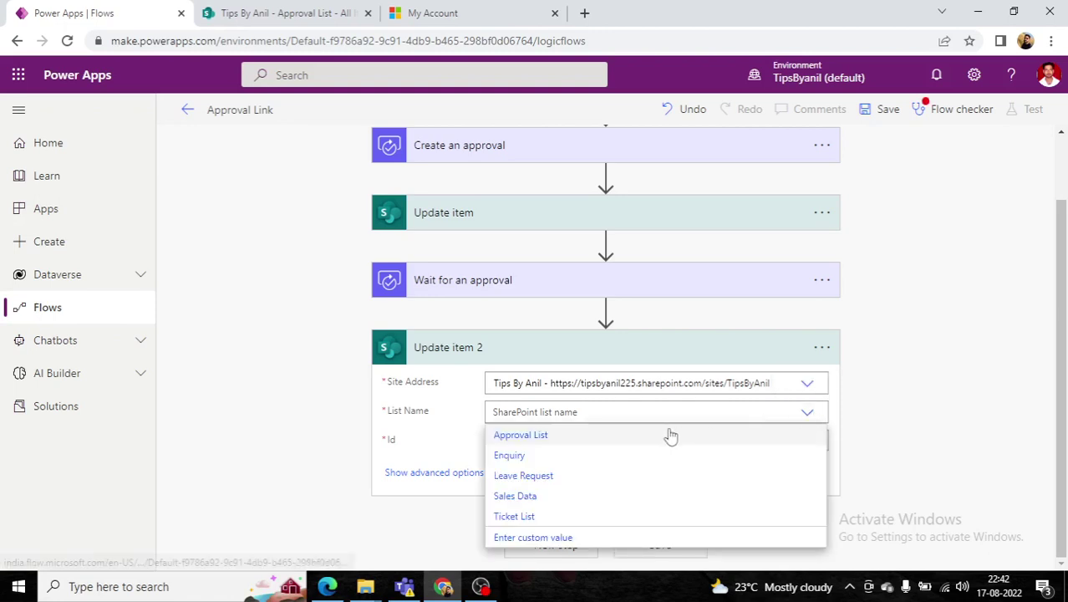
{"action": "left_click", "coordinate": [568, 436]}
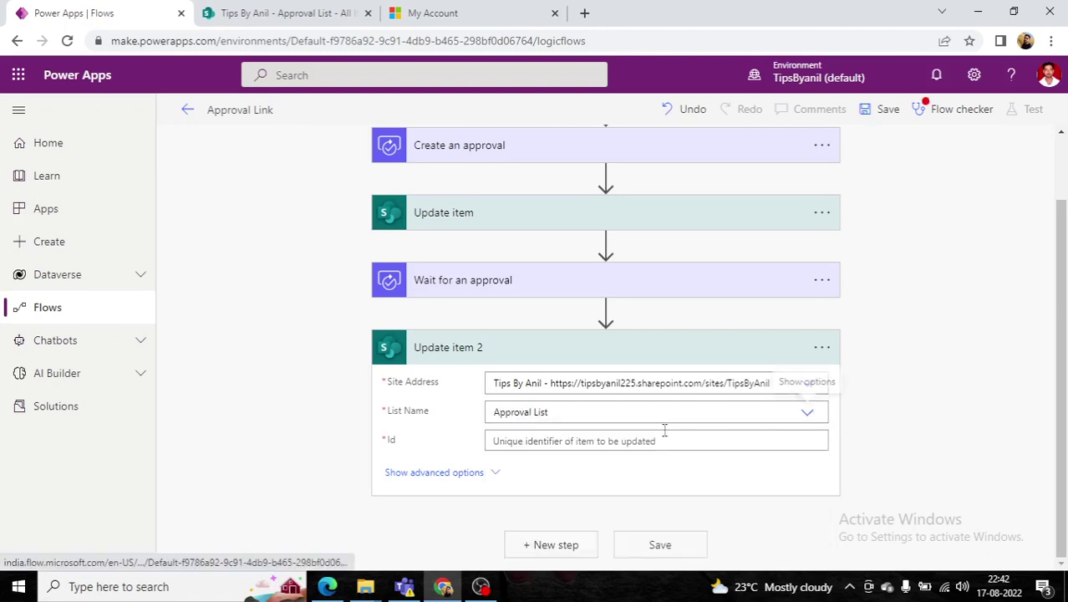
- Fill Update item 2's Id and Title with the dynamic ID and Title values from Update item
{"action": "left_click", "coordinate": [801, 440]}
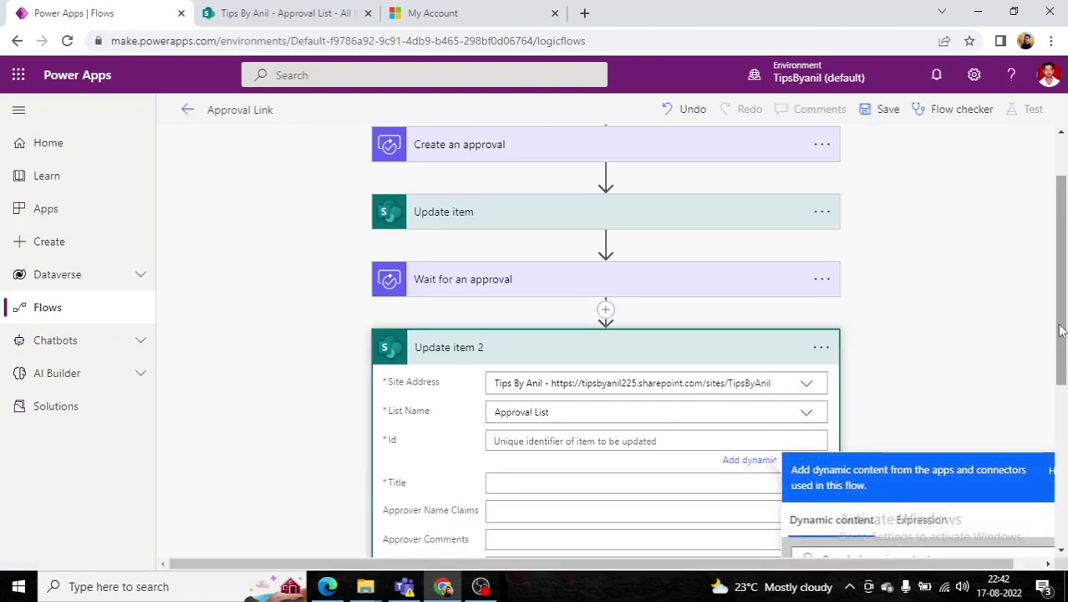
{"action": "scroll", "coordinate": [1060, 331], "scroll_direction": "down", "scroll_amount": 2}
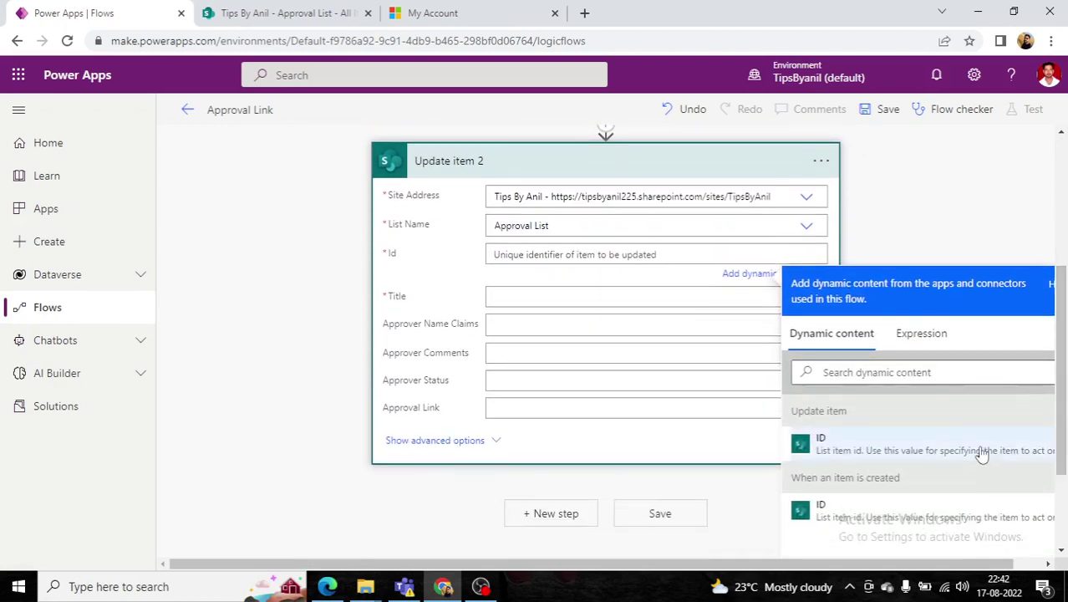
{"action": "left_click", "coordinate": [984, 454]}
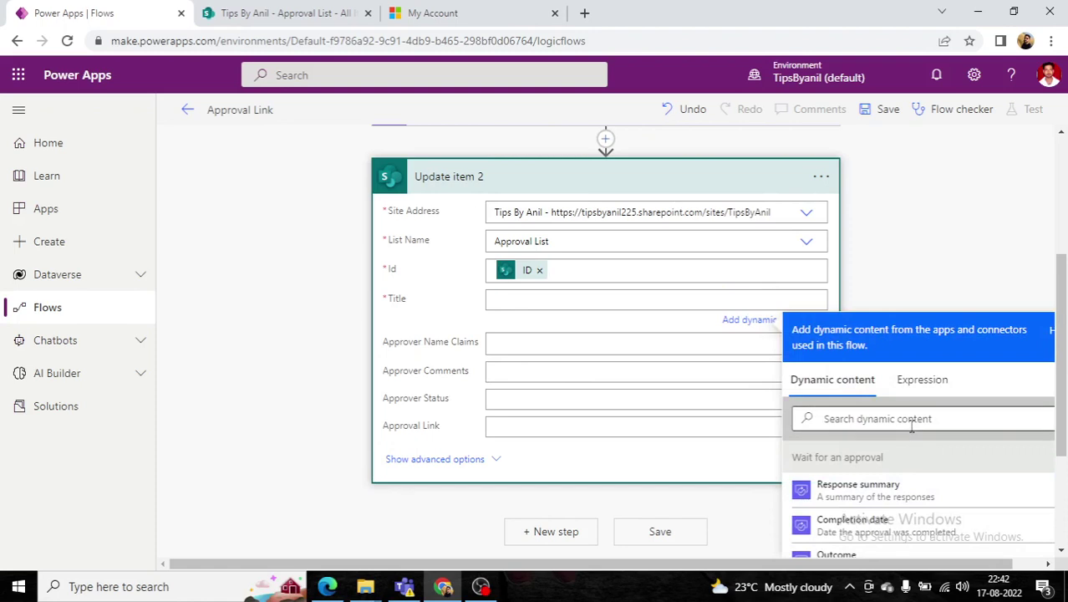
{"action": "left_click", "coordinate": [912, 426]}
{"action": "type", "text": "title"}
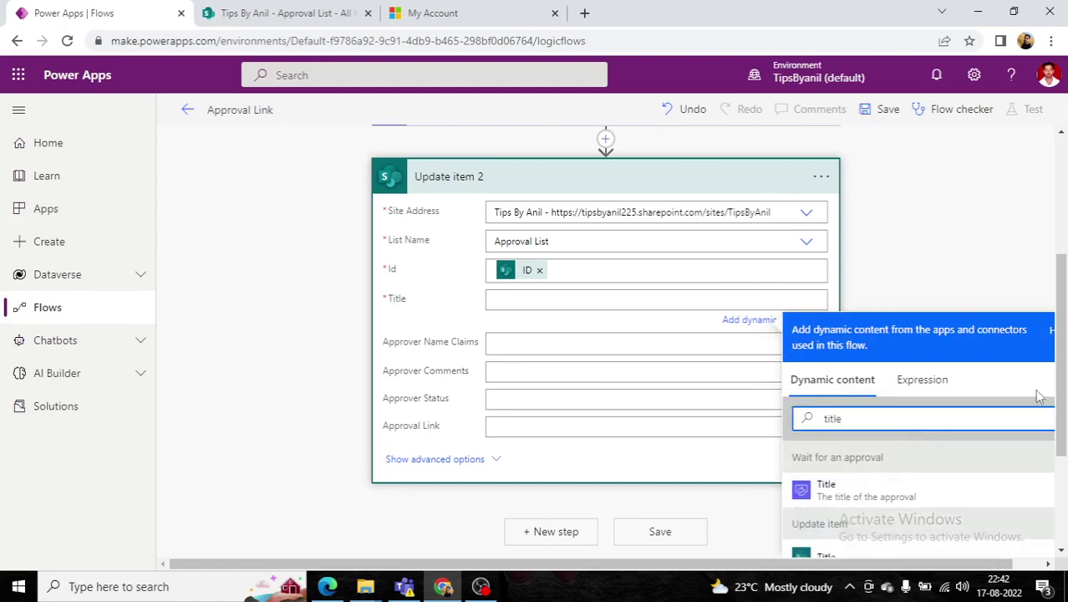
{"action": "scroll", "coordinate": [911, 427], "scroll_direction": "down", "scroll_amount": 1}
{"action": "left_click", "coordinate": [913, 468]}
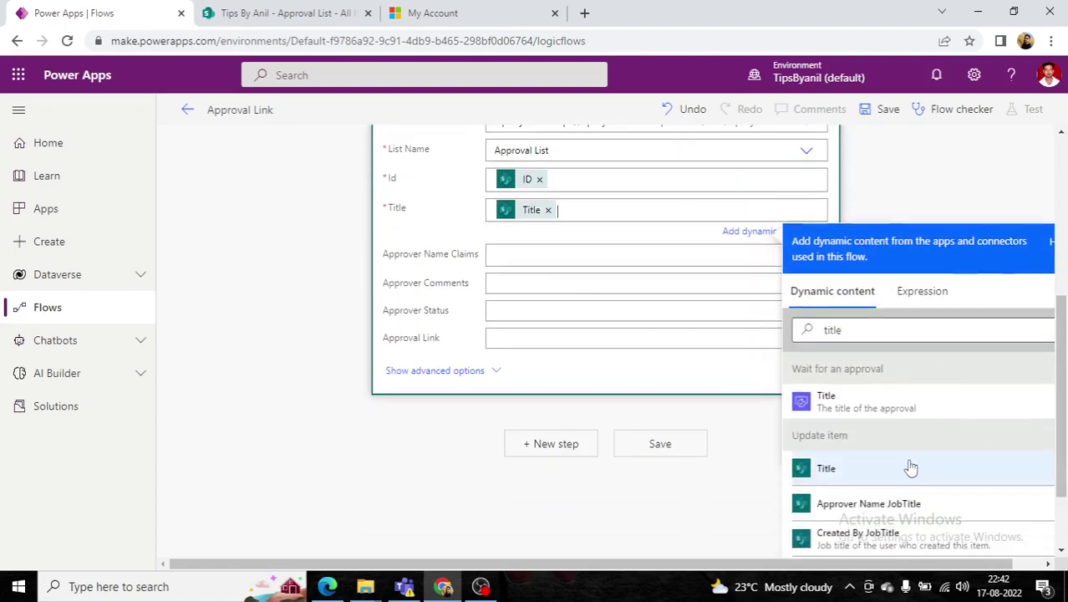
- Fill Update item 2's Approver Comments with the dynamic response comments value from Wait for an approval
{"action": "left_click", "coordinate": [508, 285]}
{"action": "left_click", "coordinate": [848, 402]}
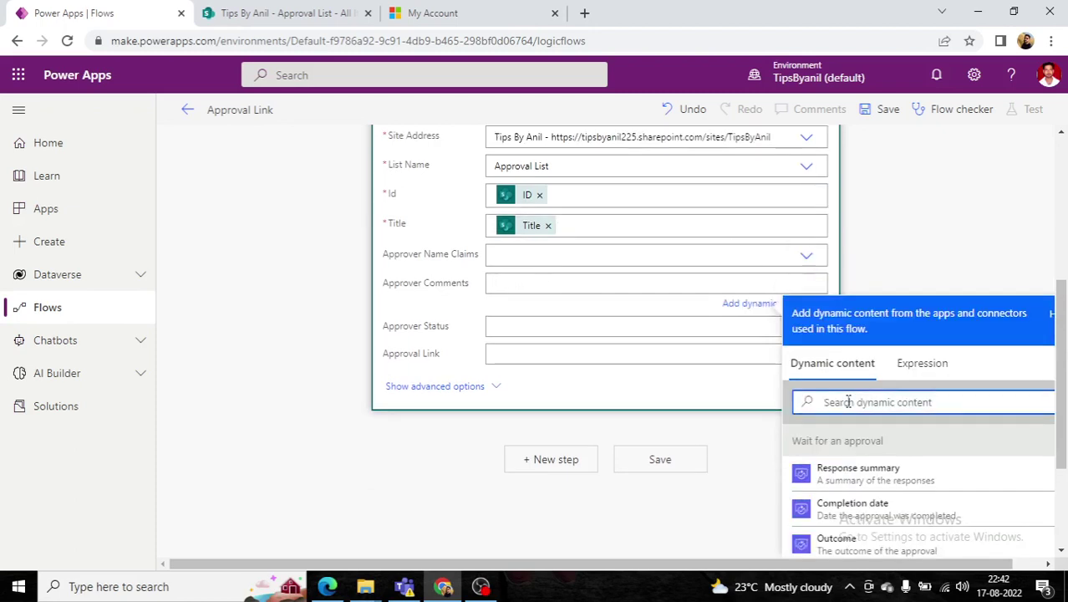
{"action": "type", "text": "respon"}
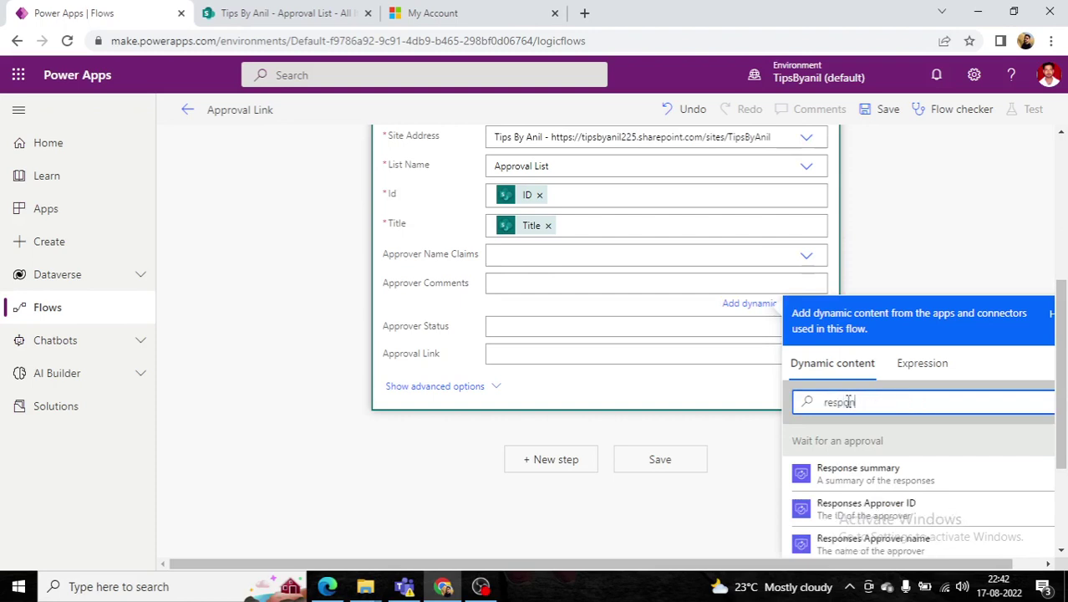
{"action": "type", "text": "se"}
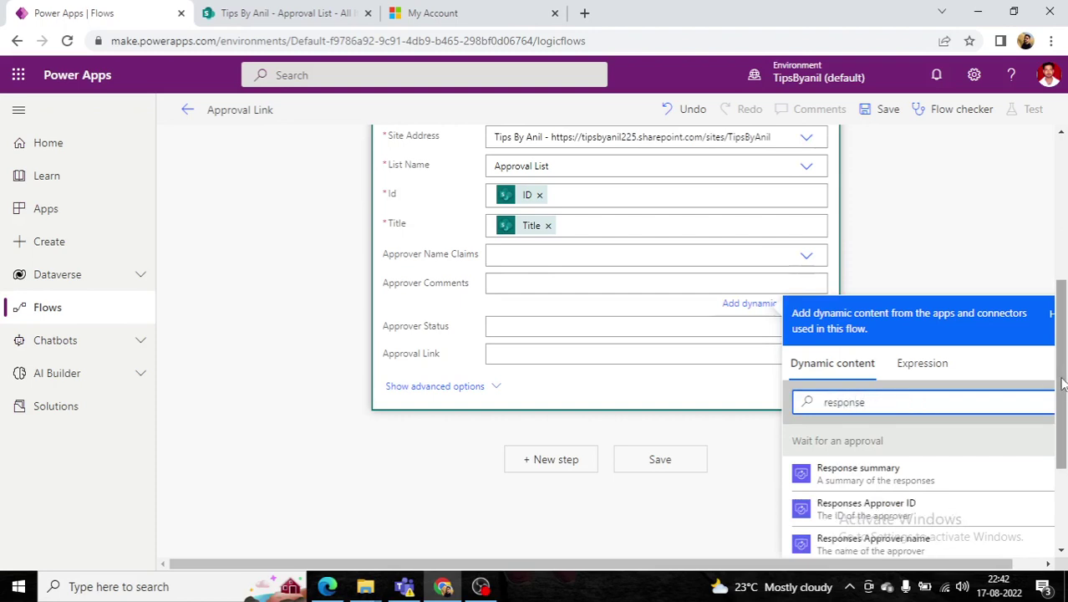
{"action": "scroll", "coordinate": [1064, 442], "scroll_direction": "down", "scroll_amount": 3}
{"action": "scroll", "coordinate": [1062, 443], "scroll_direction": "down", "scroll_amount": 1}
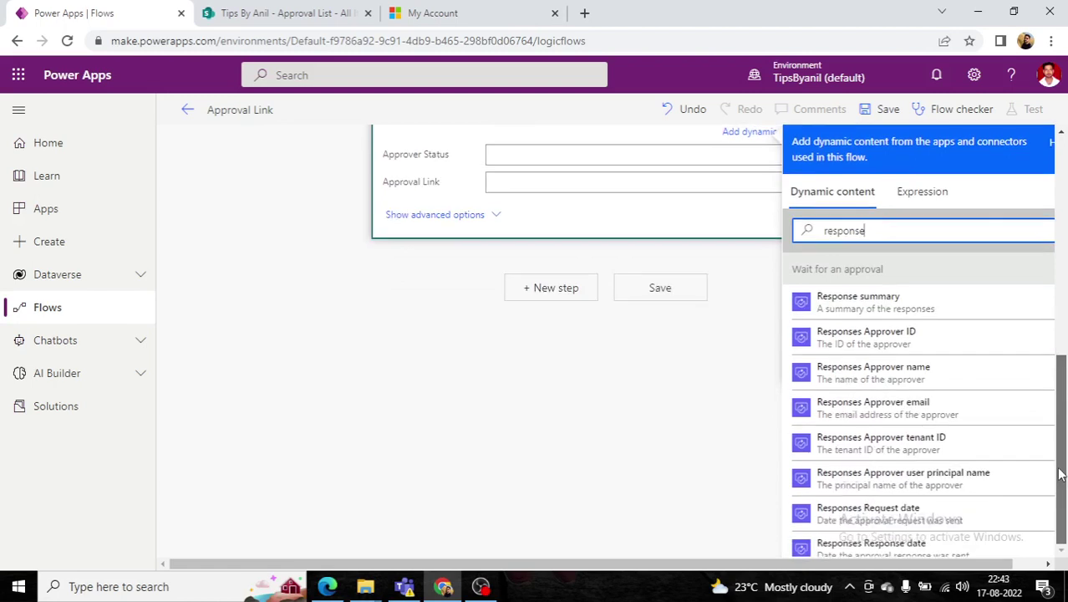
{"action": "key", "text": "ctrl+a"}
{"action": "type", "text": "coment"}
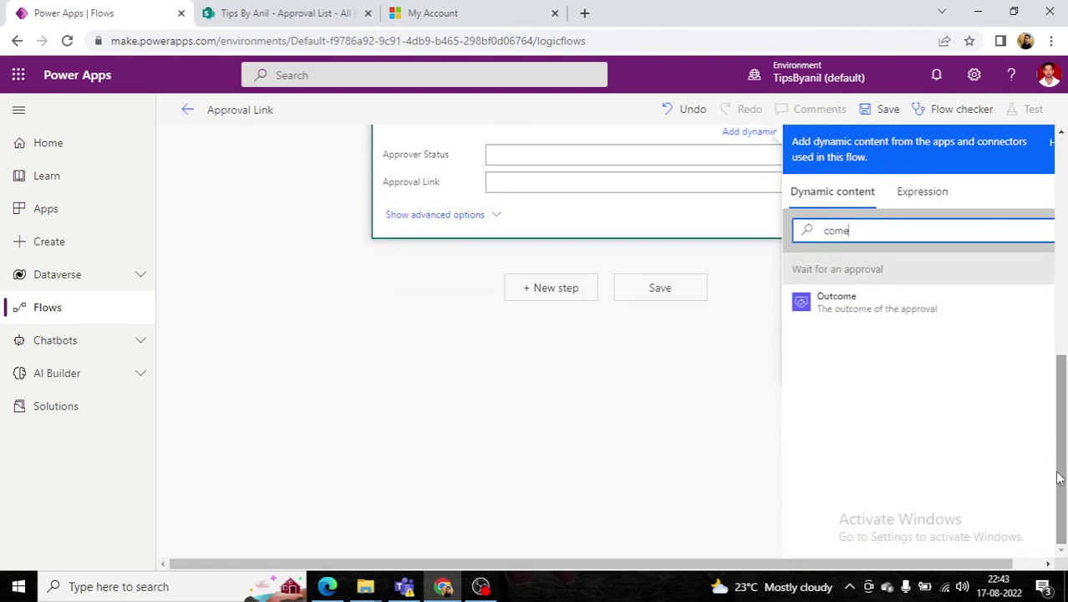
{"action": "left_click", "coordinate": [839, 304]}
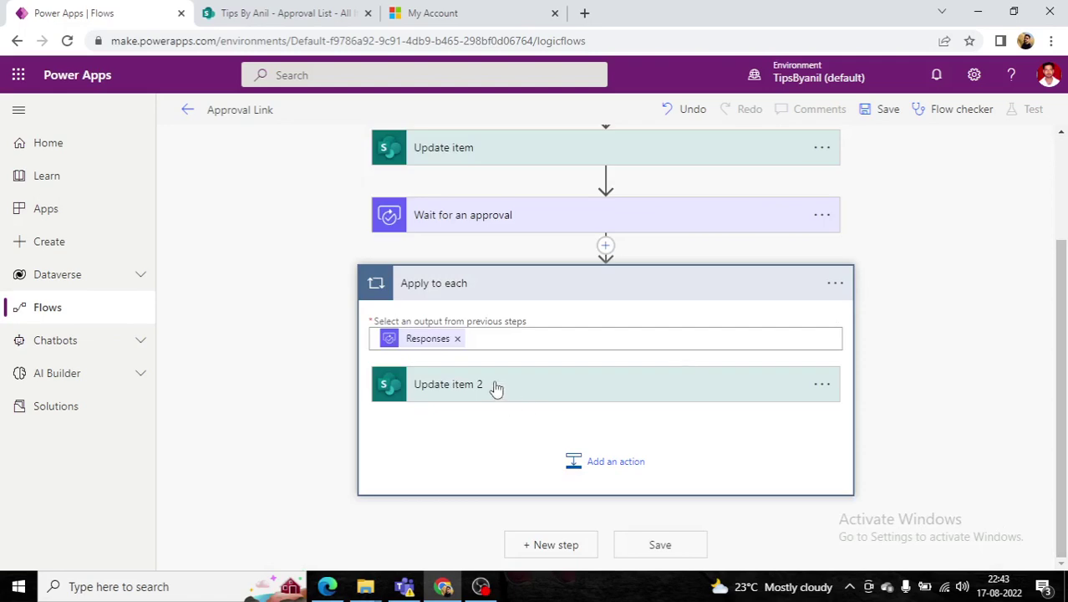
- Reopen Update item 2 inside the Apply to each loop and set Approver Status to the dynamic Outcome from Wait for an approval
{"action": "left_click", "coordinate": [498, 387]}
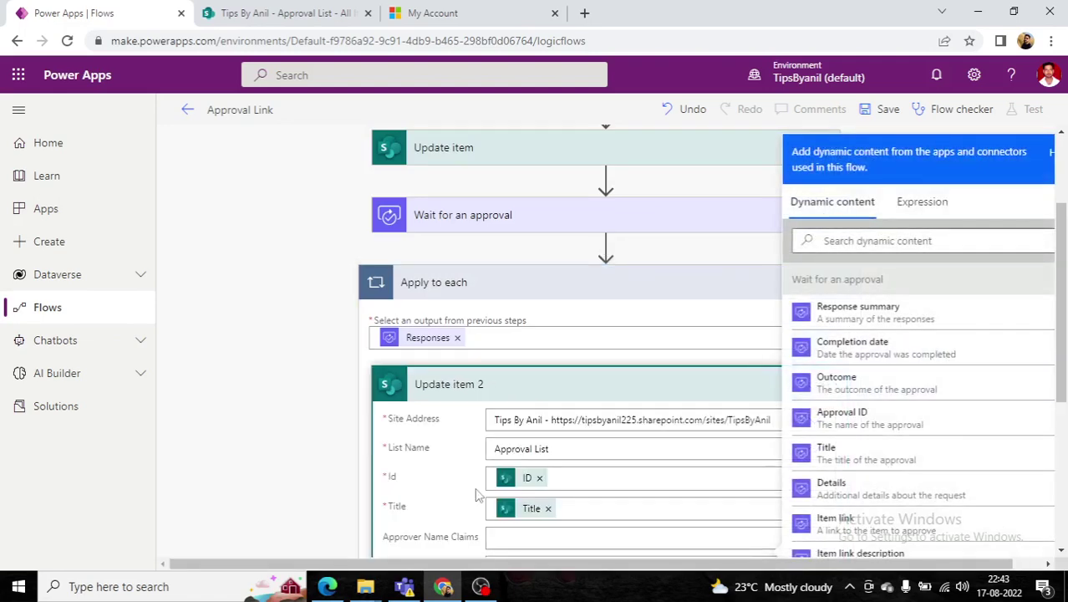
{"action": "left_click_drag", "start_coordinate": [1064, 272], "coordinate": [1063, 375]}
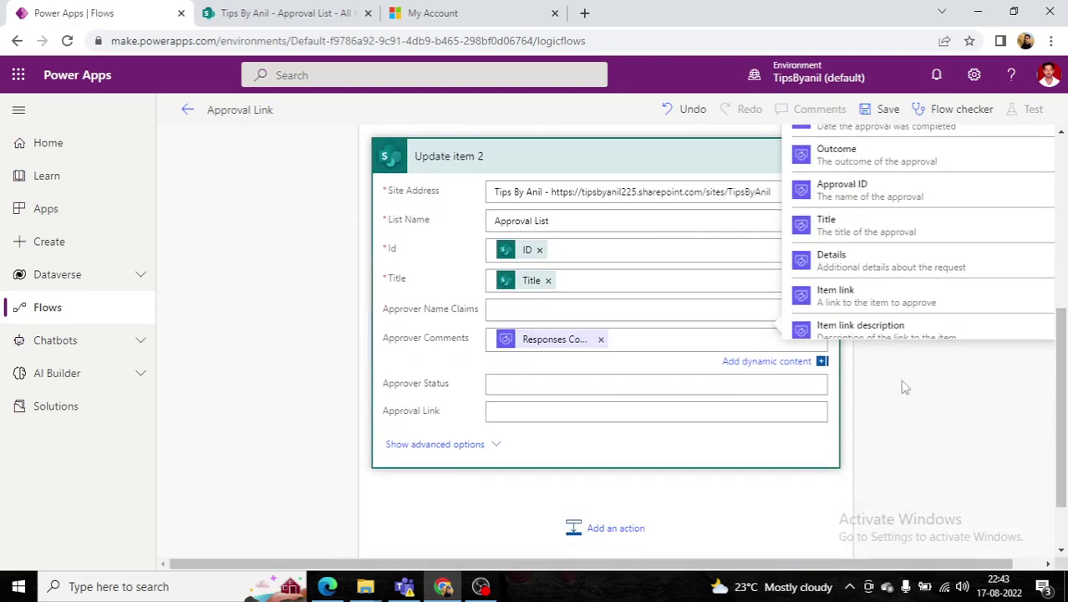
{"action": "left_click", "coordinate": [560, 384]}
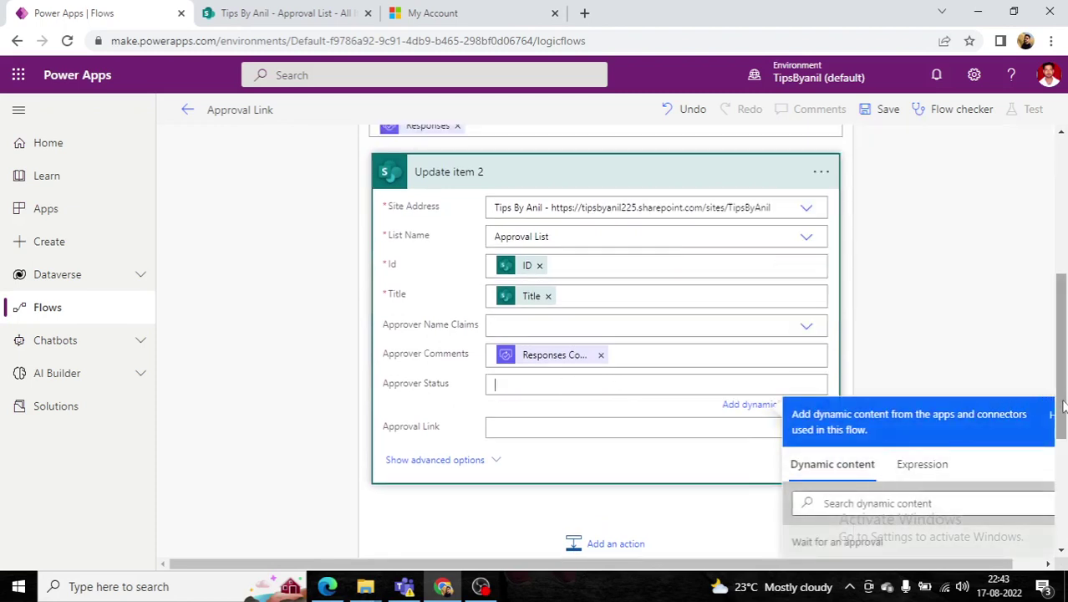
{"action": "scroll", "coordinate": [1060, 402], "scroll_direction": "down", "scroll_amount": 3}
{"action": "left_click", "coordinate": [924, 381]}
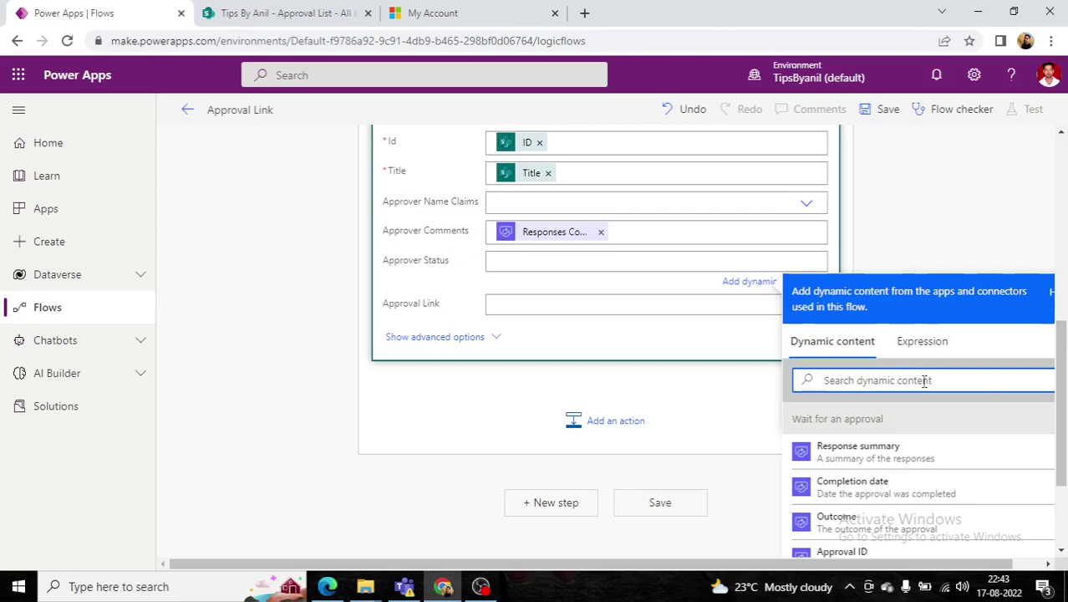
{"action": "type", "text": "outco"}
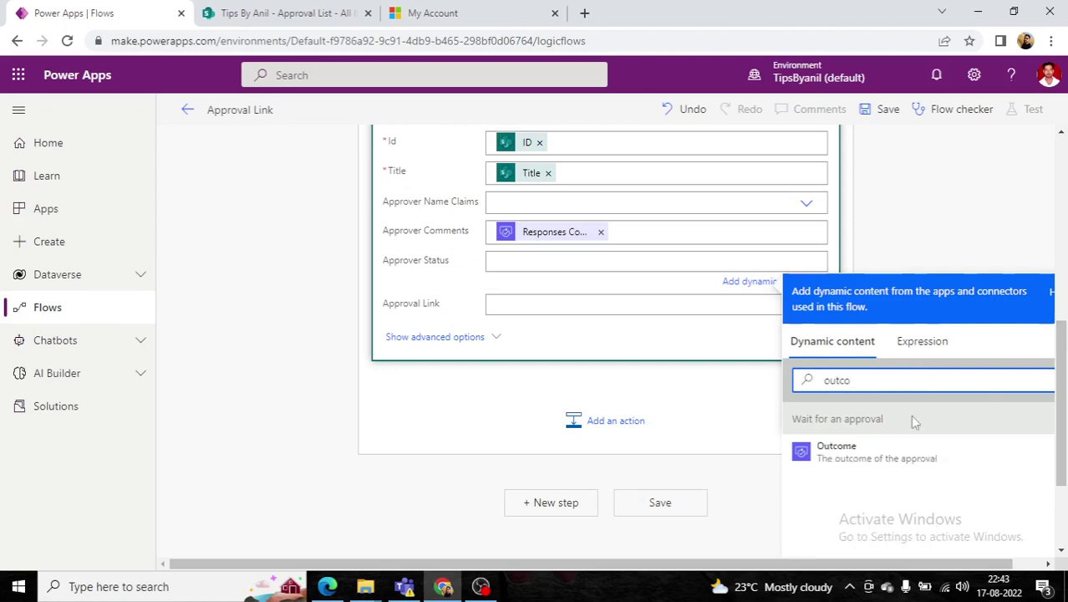
{"action": "left_click", "coordinate": [907, 453]}
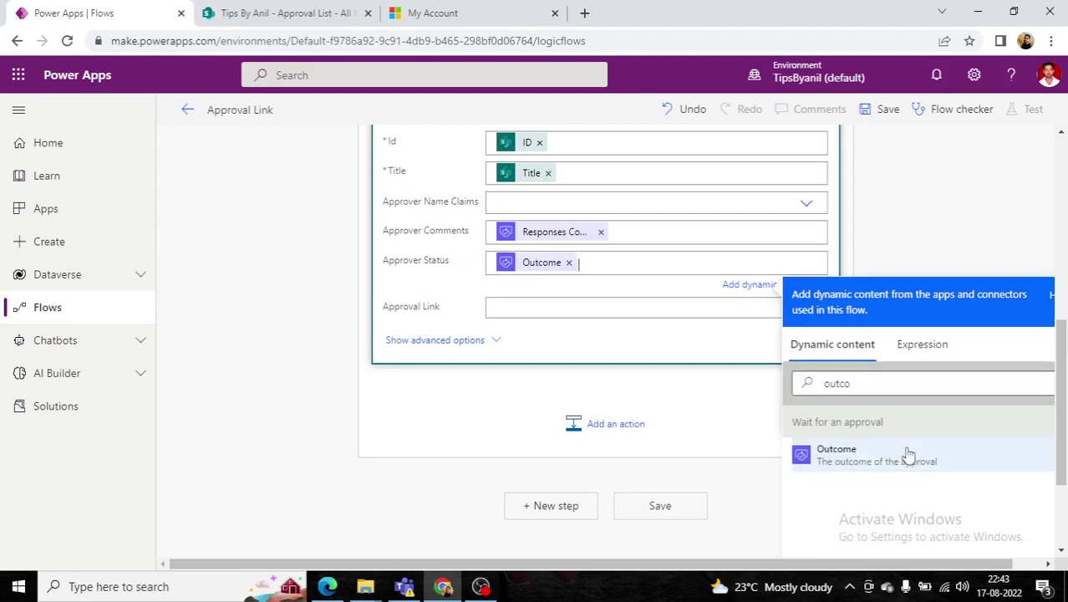
{"action": "left_click", "coordinate": [564, 387]}
- Collapse the Apply to each loop, check the Approval List's columns in SharePoint, and return to the flow
{"action": "left_click_drag", "start_coordinate": [1061, 362], "coordinate": [1060, 286]}
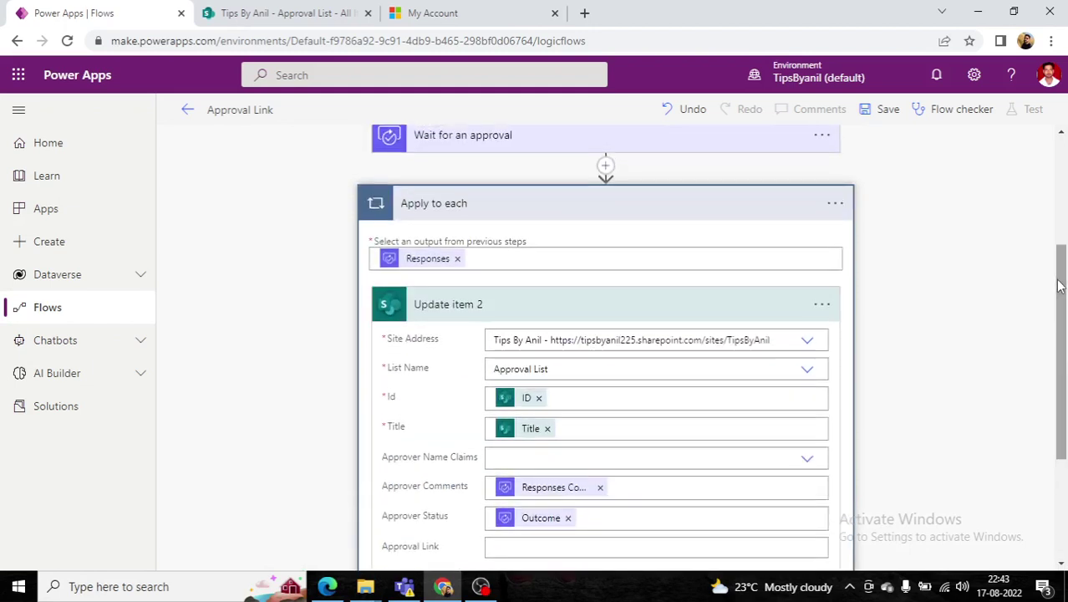
{"action": "left_click", "coordinate": [553, 208]}
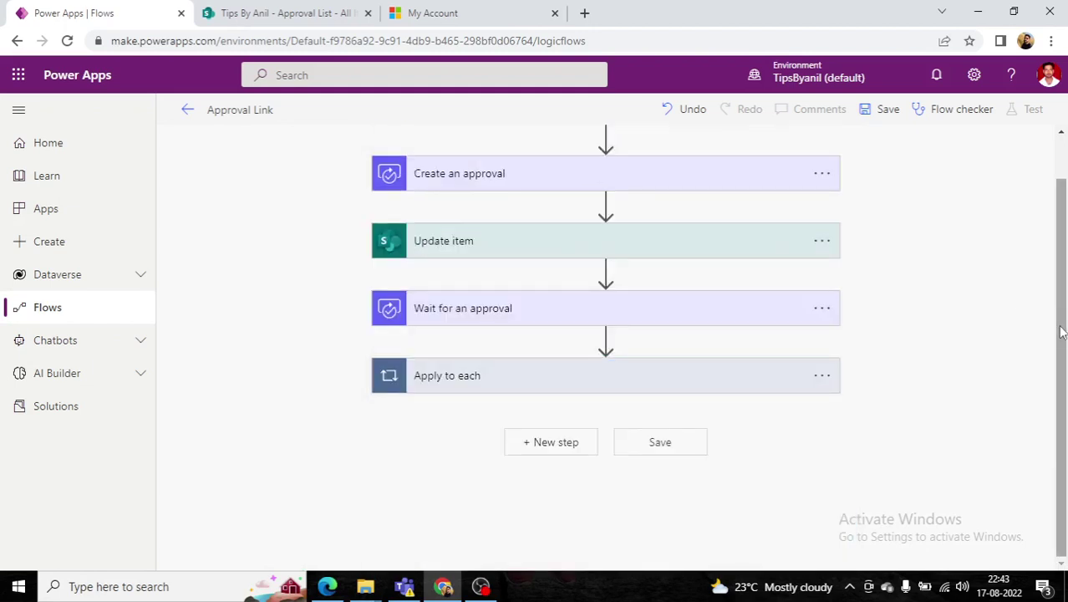
{"action": "left_click_drag", "start_coordinate": [1062, 332], "coordinate": [1062, 290]}
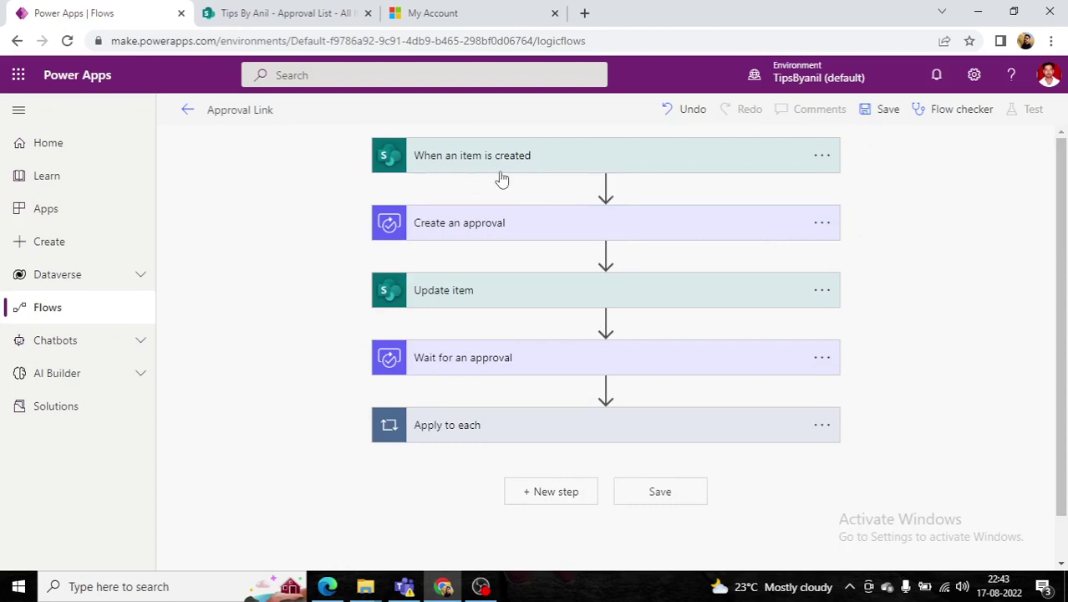
{"action": "left_click", "coordinate": [281, 13]}
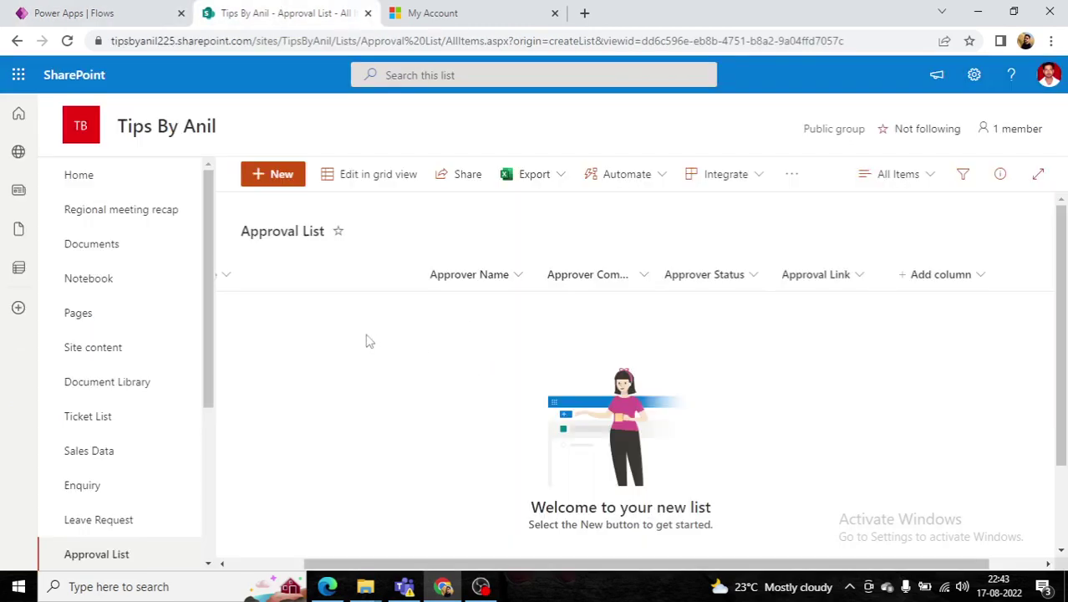
{"action": "left_click_drag", "start_coordinate": [544, 565], "coordinate": [479, 546]}
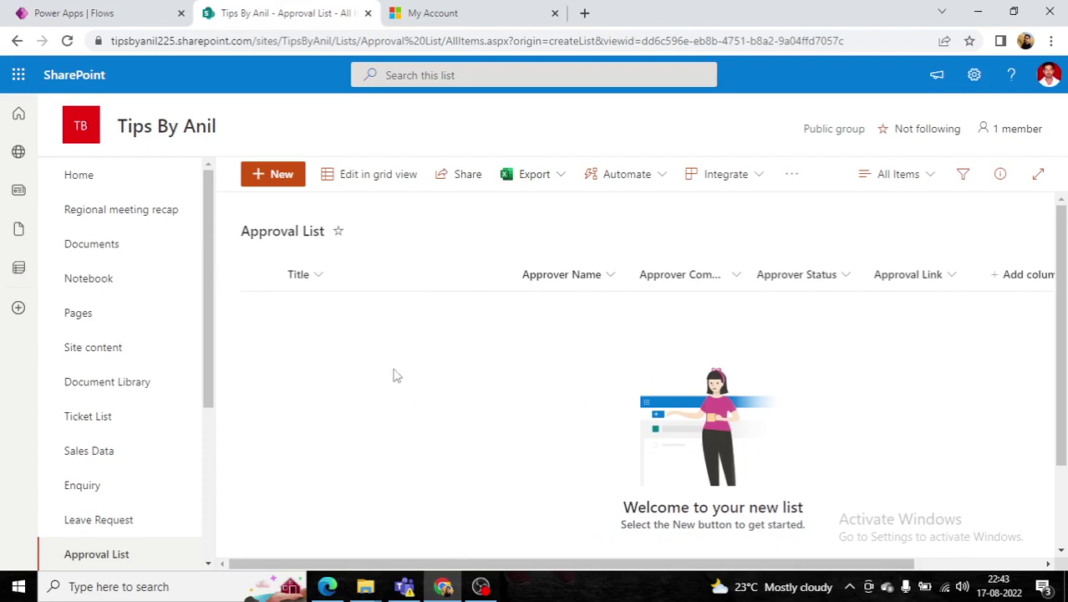
{"action": "left_click", "coordinate": [171, 12]}
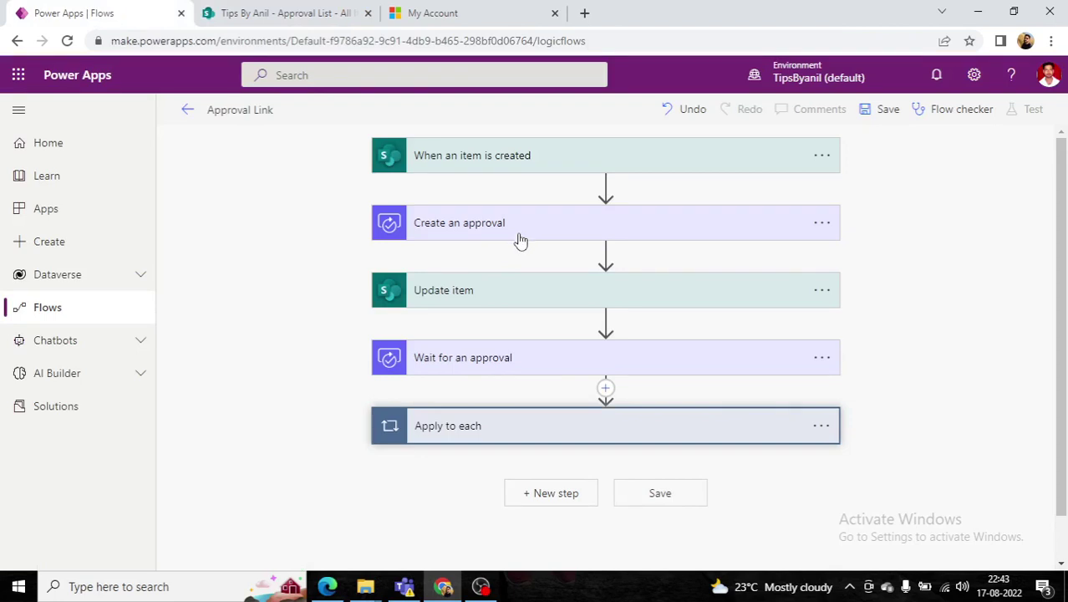
- Expand the first Update item action to review its Approver Name Claims and Approval Link, and expand the Apply to each loop
{"action": "left_click", "coordinate": [501, 291]}
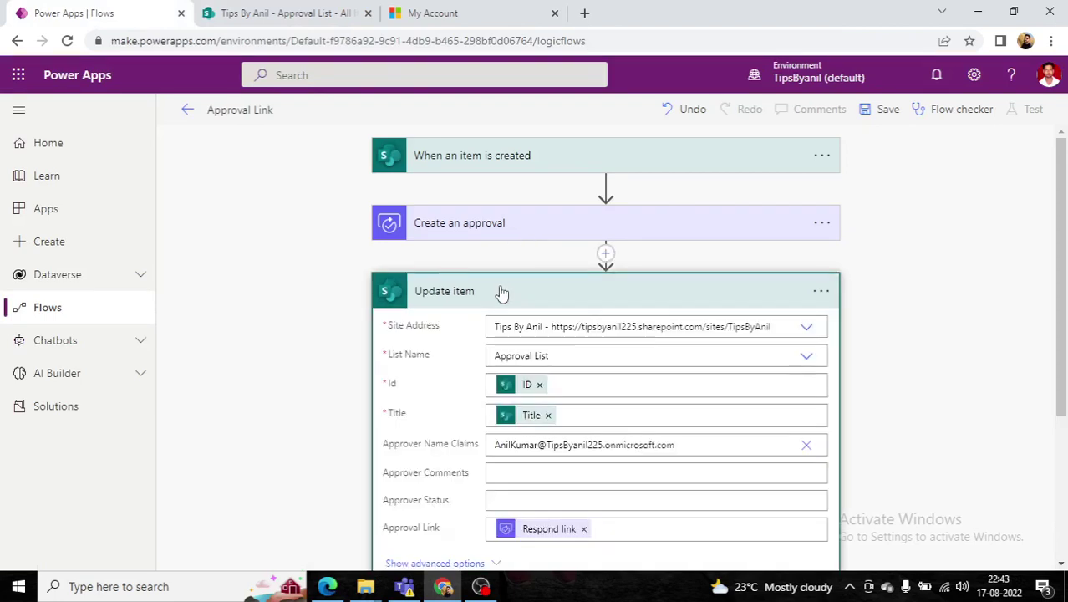
{"action": "scroll", "coordinate": [1066, 372], "scroll_direction": "down", "scroll_amount": 2}
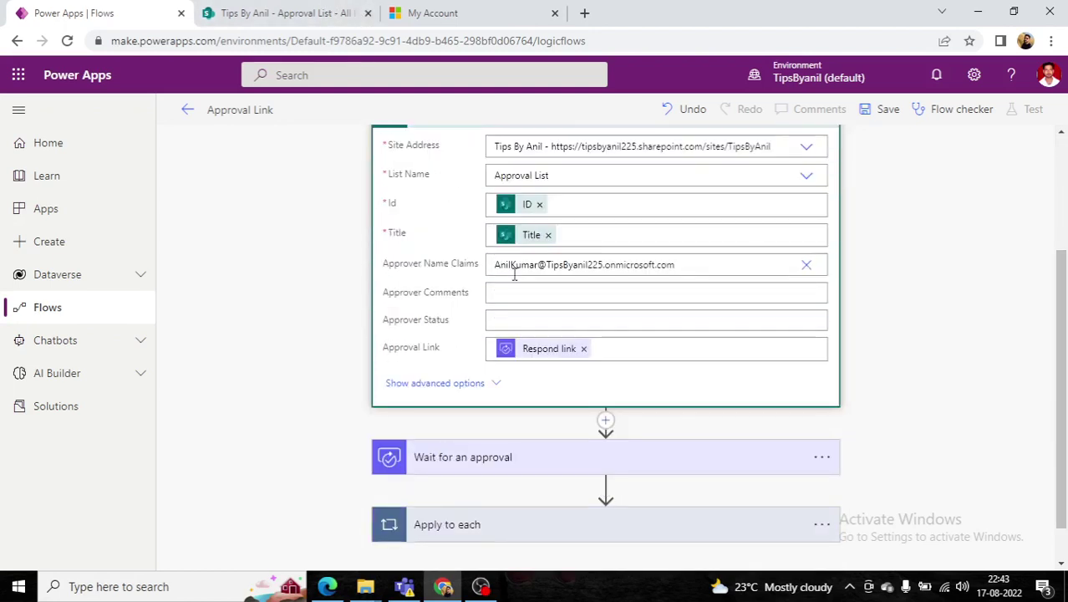
{"action": "left_click_drag", "start_coordinate": [677, 262], "coordinate": [492, 265]}
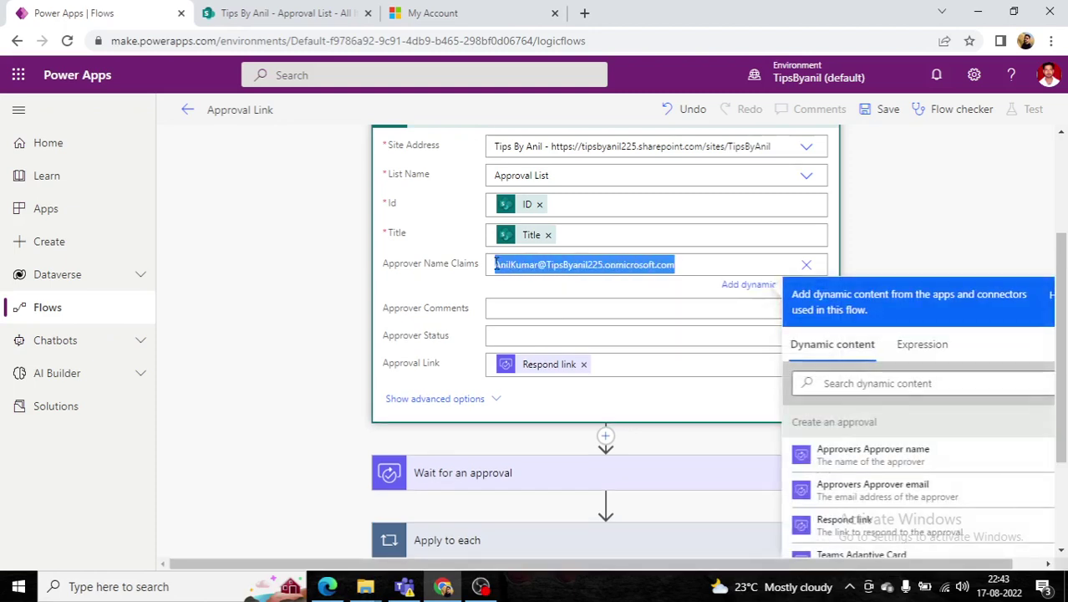
{"action": "left_click", "coordinate": [360, 324]}
{"action": "left_click_drag", "start_coordinate": [1060, 322], "coordinate": [1055, 409]}
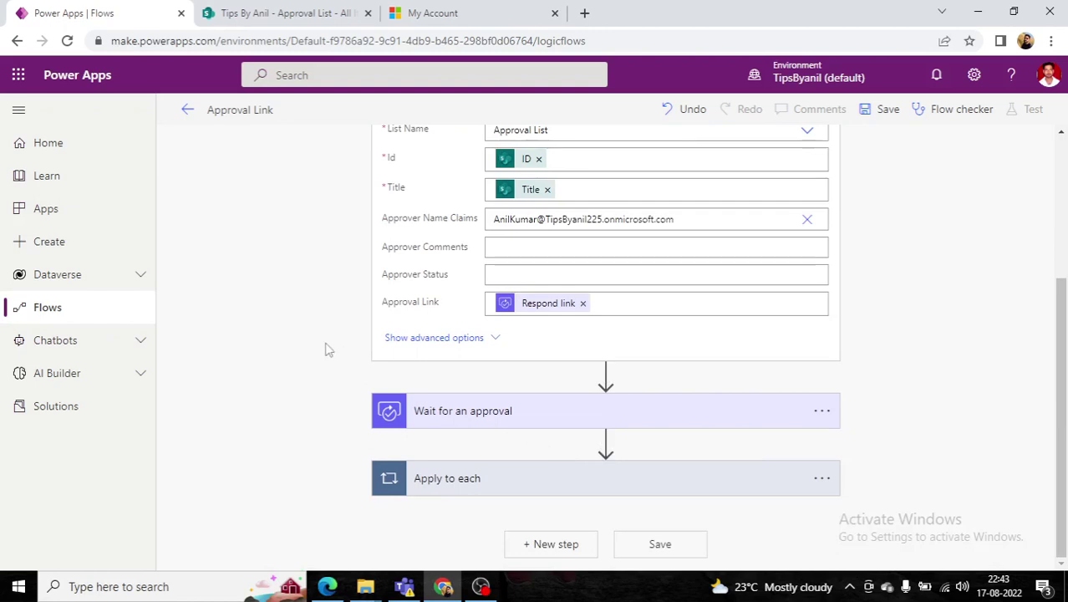
{"action": "left_click", "coordinate": [599, 481]}
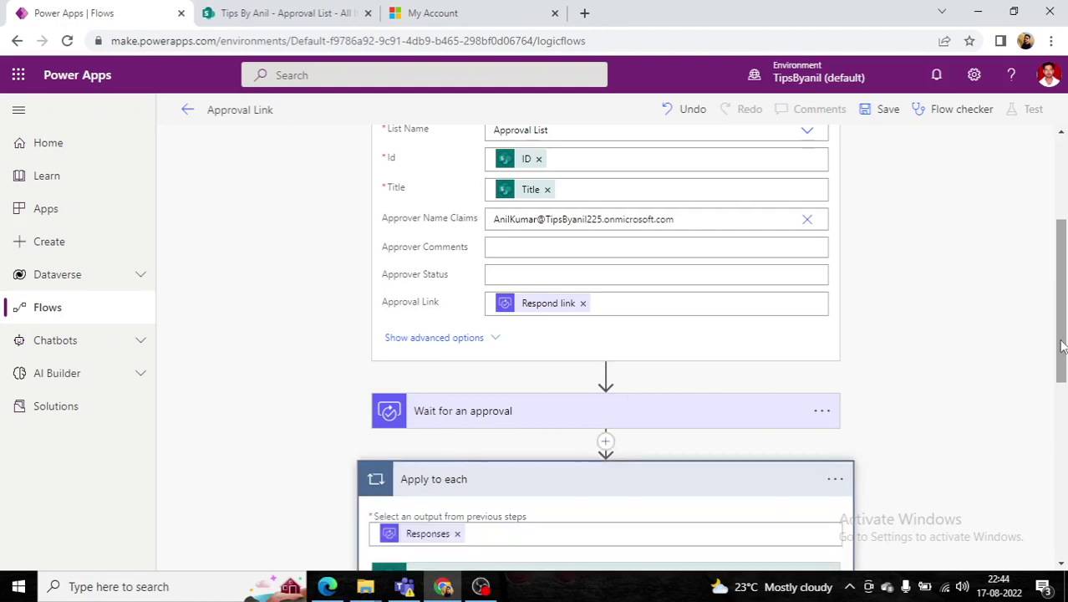
- Check Update item 2 against the Approval List's columns, save the flow, and start a manual test
{"action": "scroll", "coordinate": [1064, 347], "scroll_direction": "down", "scroll_amount": 4}
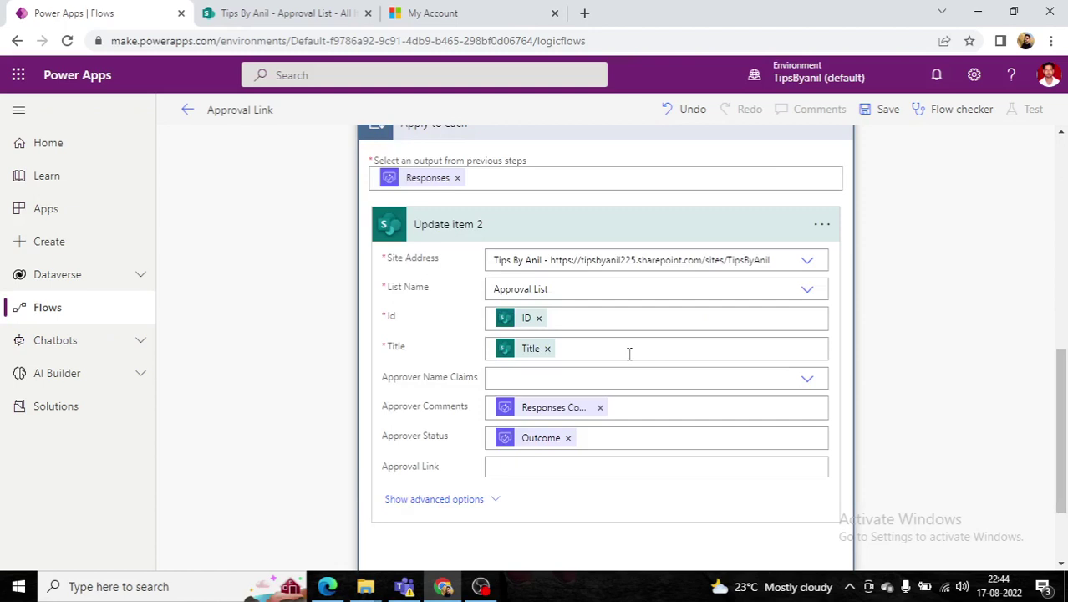
{"action": "left_click", "coordinate": [247, 8]}
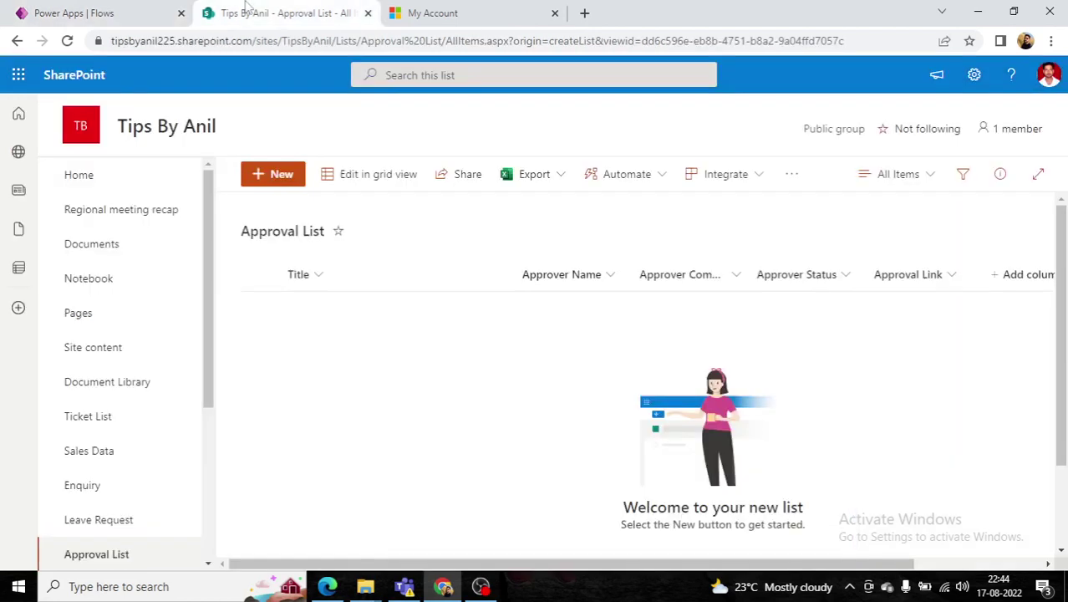
{"action": "left_click", "coordinate": [127, 8]}
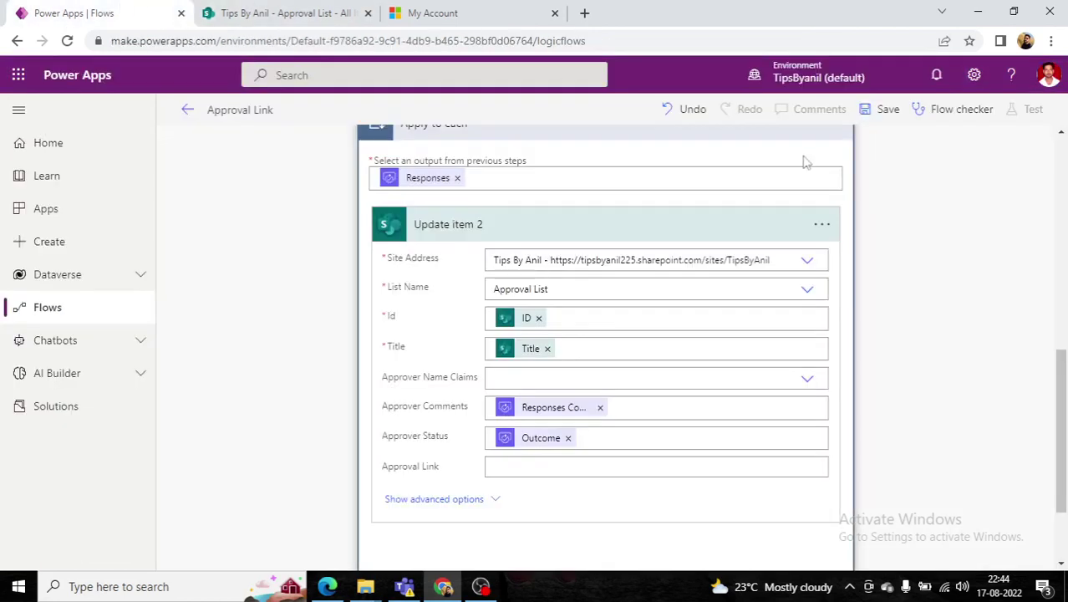
{"action": "left_click", "coordinate": [878, 111]}
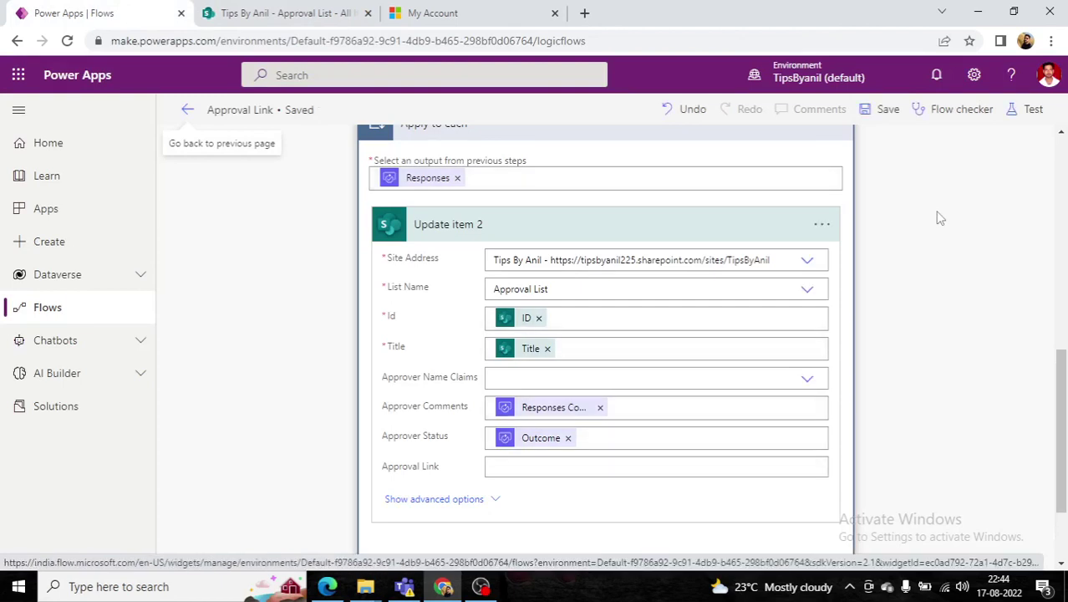
{"action": "left_click", "coordinate": [1016, 115]}
{"action": "left_click", "coordinate": [824, 148]}
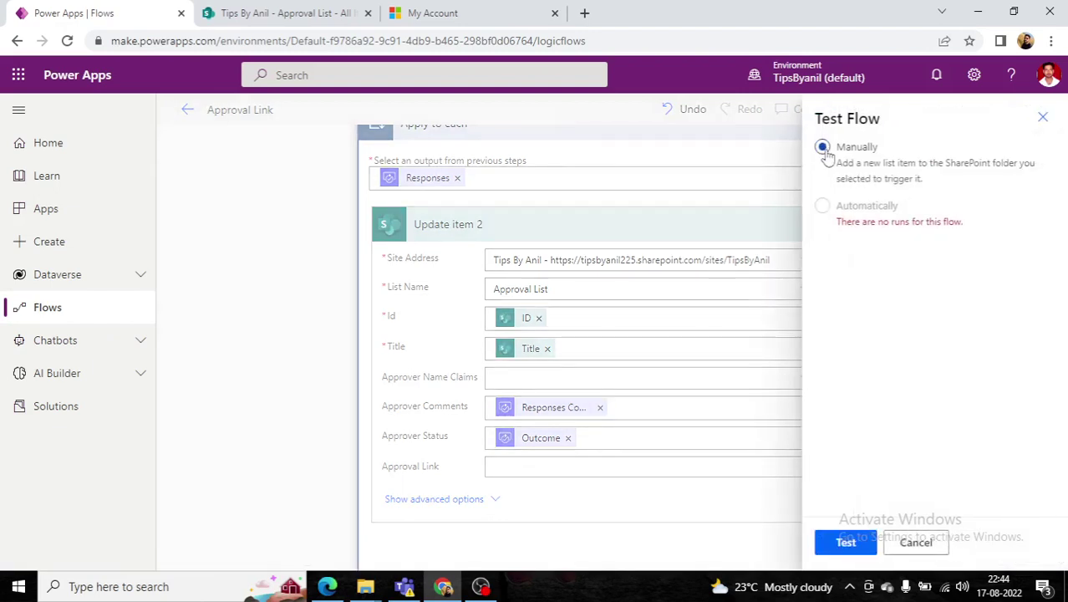
{"action": "left_click", "coordinate": [848, 543]}
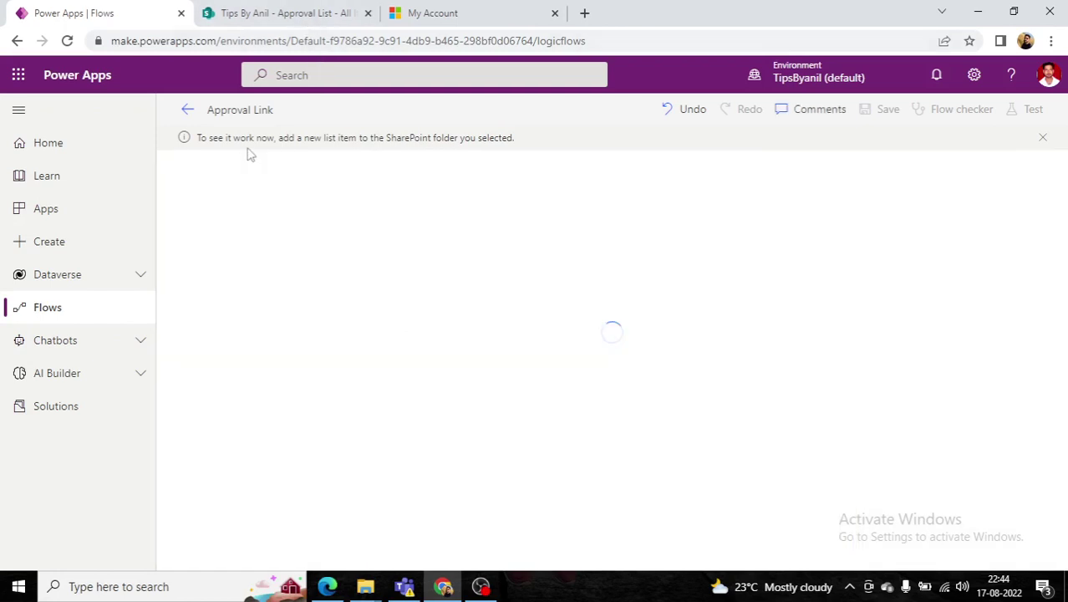
- Create and save a new Approval List item in SharePoint titled "Test Approval" to trigger the flow
{"action": "left_click", "coordinate": [288, 12]}
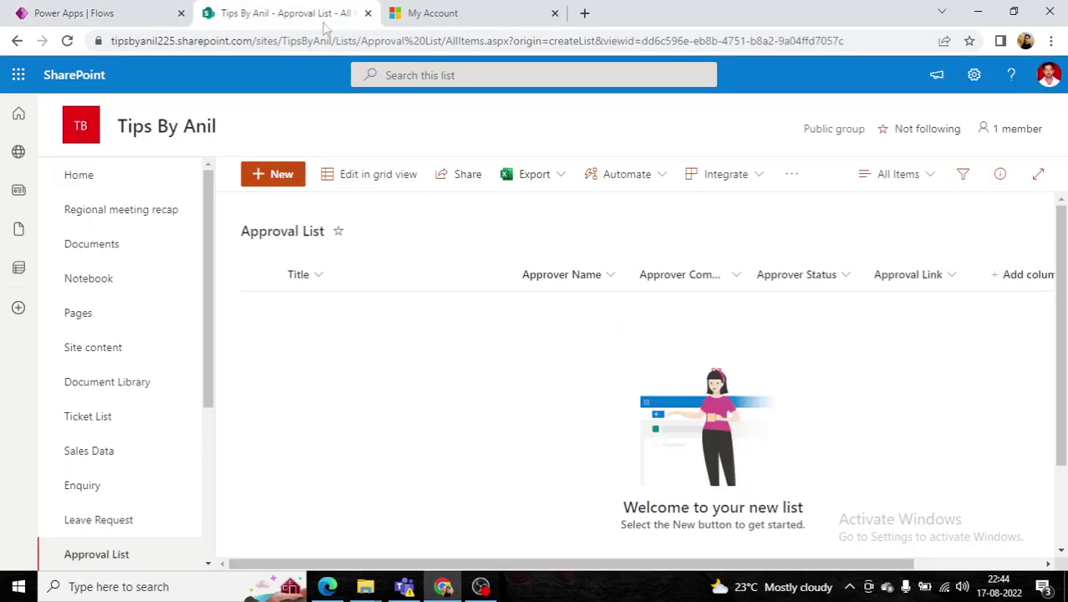
{"action": "left_click", "coordinate": [285, 178]}
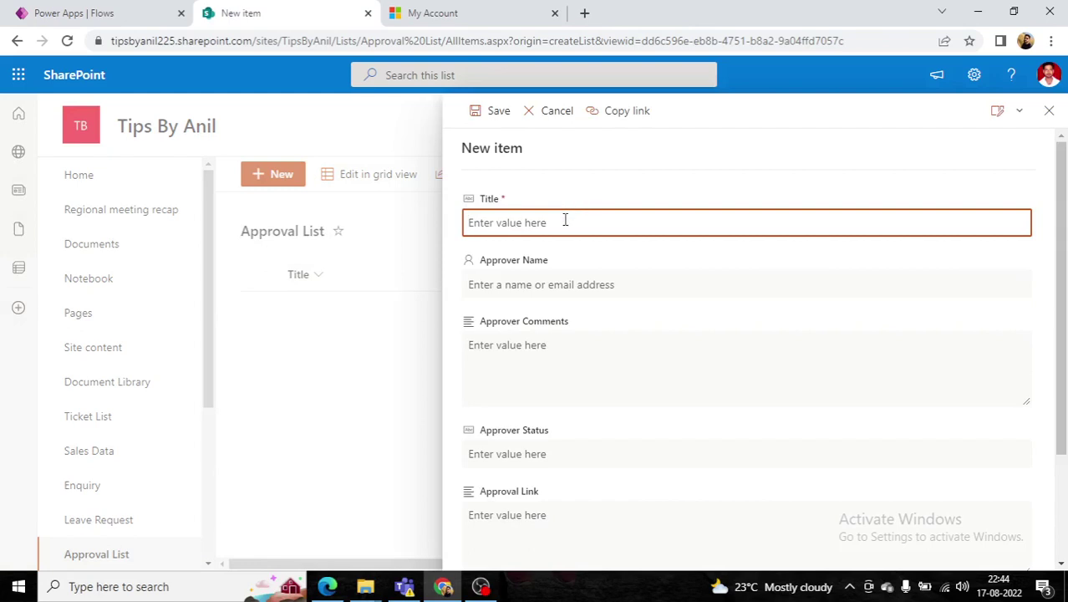
{"action": "type", "text": "Test Approval"}
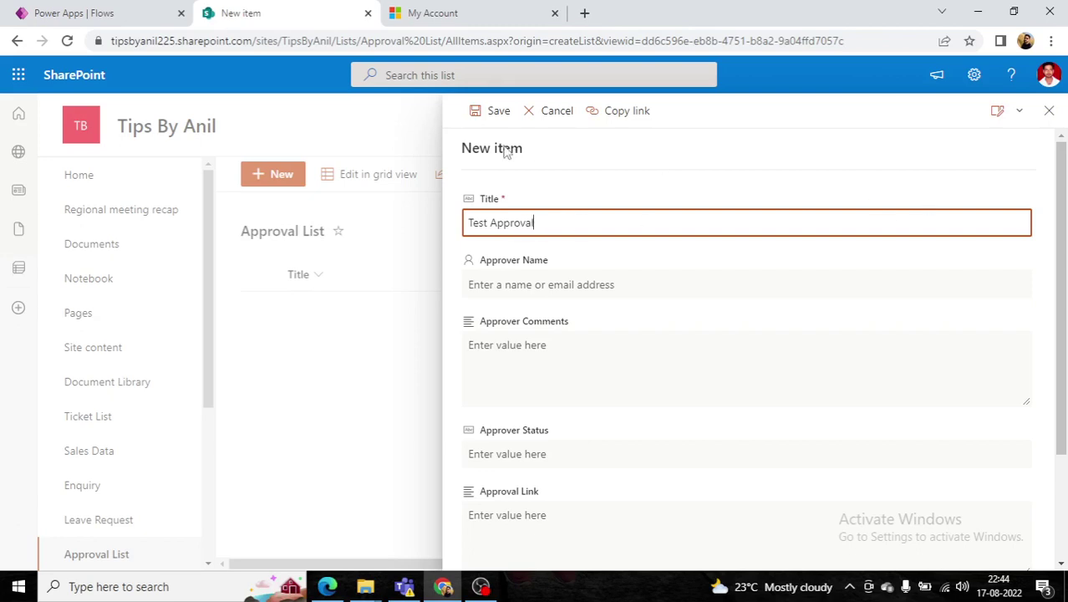
{"action": "left_click", "coordinate": [491, 112]}
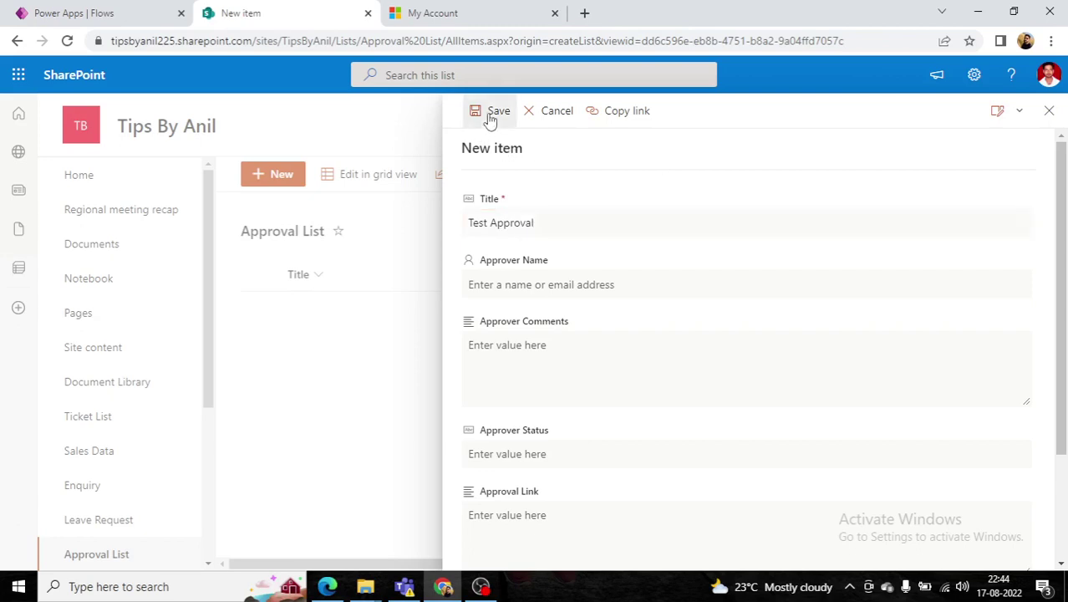
- Check the flow run's progress, and reload the Approval List in SharePoint to inspect the new item's Approval Link
{"action": "left_click", "coordinate": [166, 12]}
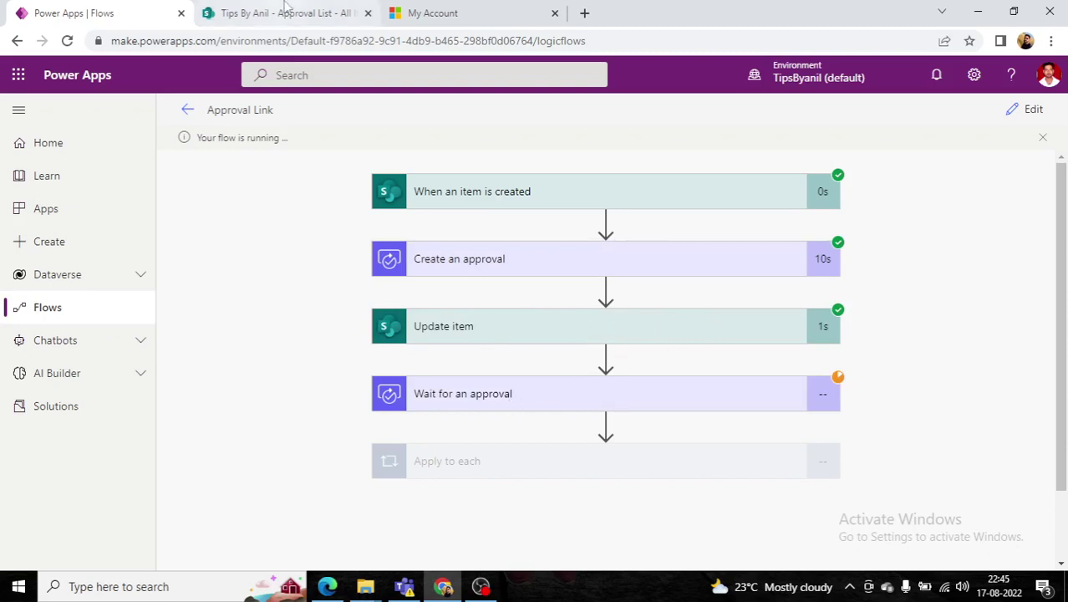
{"action": "left_click", "coordinate": [285, 8]}
{"action": "key", "text": "F5"}
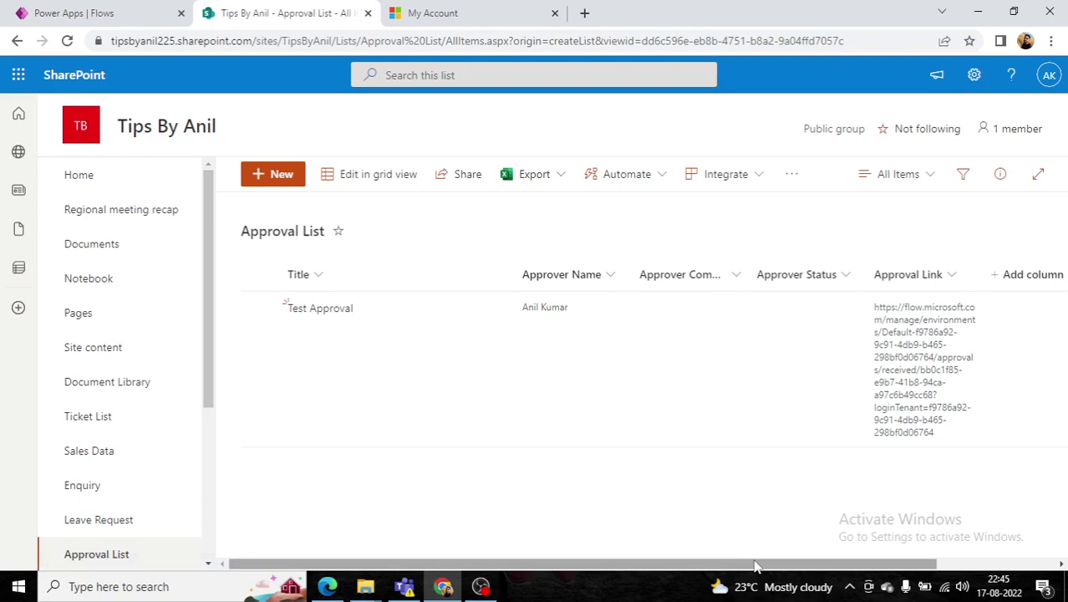
{"action": "left_click_drag", "start_coordinate": [755, 566], "coordinate": [835, 560]}
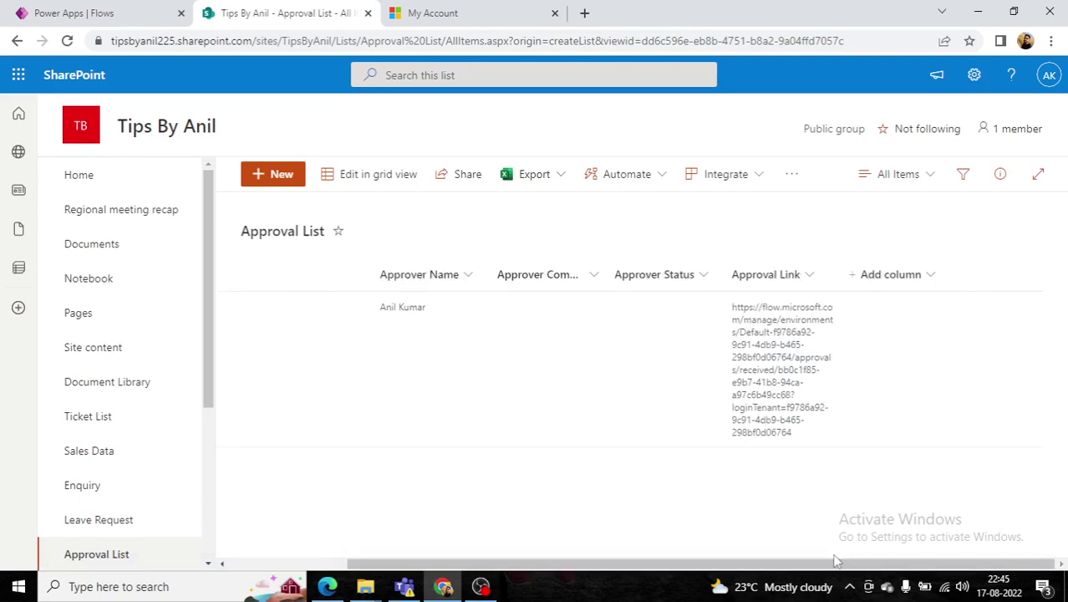
- Open the Test Approval item's details and copy its full Approval Link value
{"action": "double_click", "coordinate": [761, 408]}
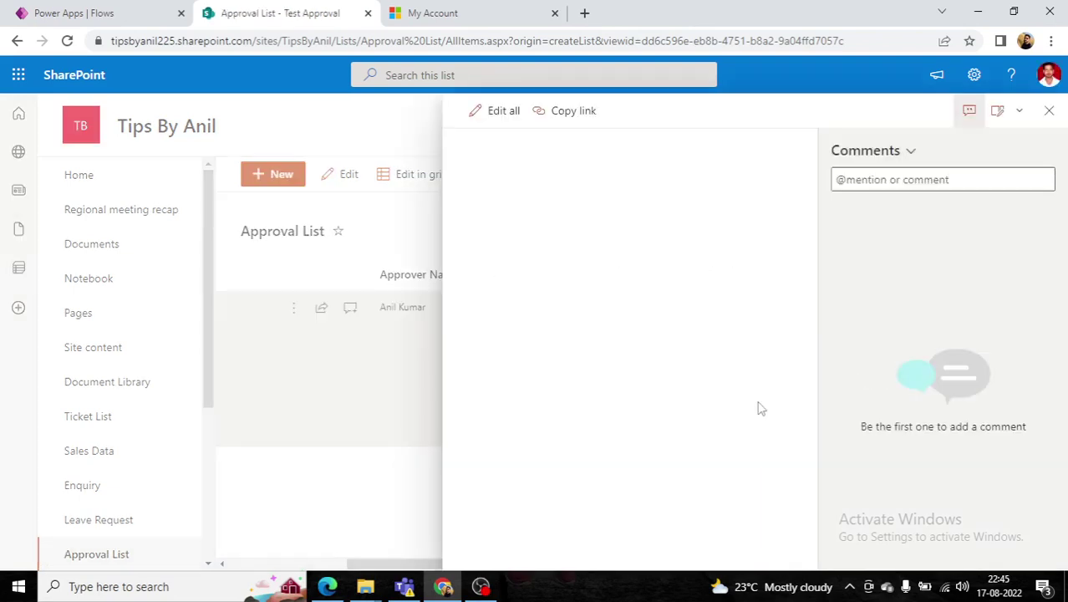
{"action": "left_click_drag", "start_coordinate": [815, 389], "coordinate": [808, 471]}
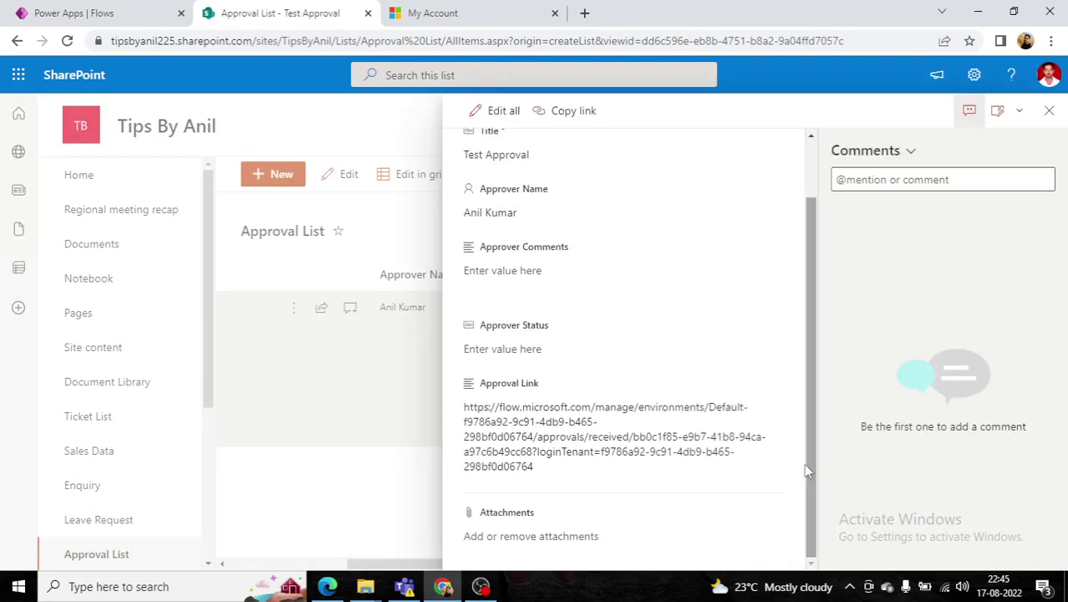
{"action": "left_click", "coordinate": [733, 459]}
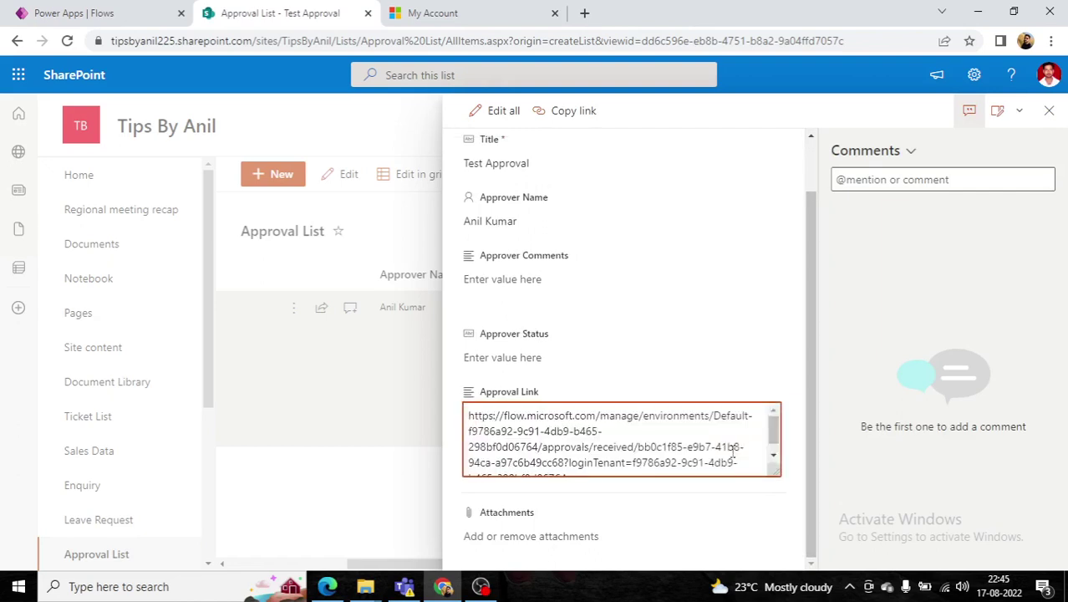
{"action": "key", "text": "ctrl+a"}
- Load the copied approval link in the browser tab that shows My Account
{"action": "left_click", "coordinate": [443, 10]}
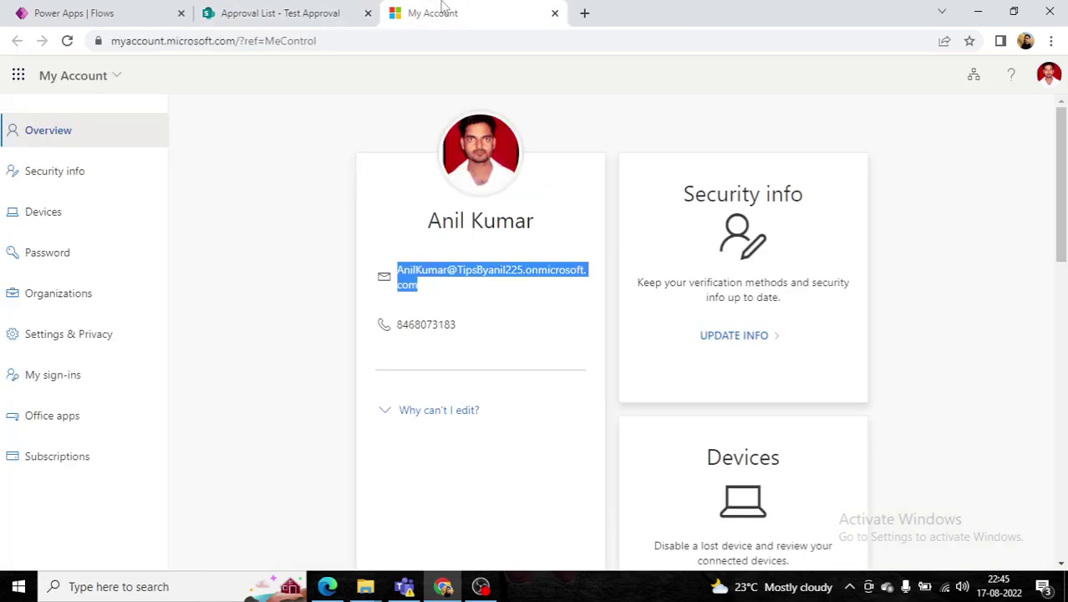
{"action": "left_click", "coordinate": [438, 40]}
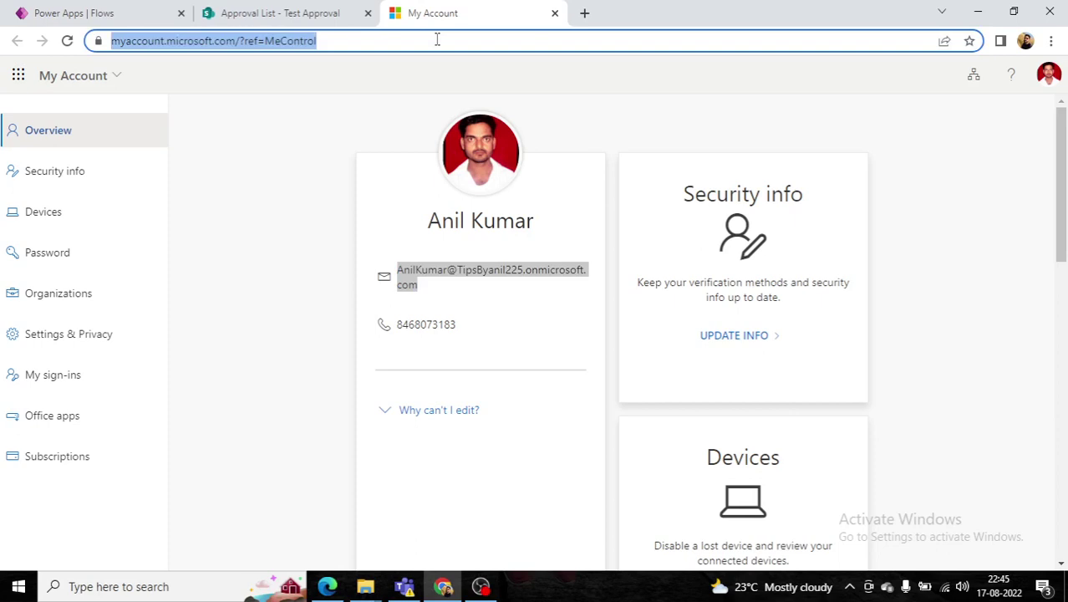
{"action": "key", "text": "ctrl+v"}
{"action": "key", "text": "Return"}
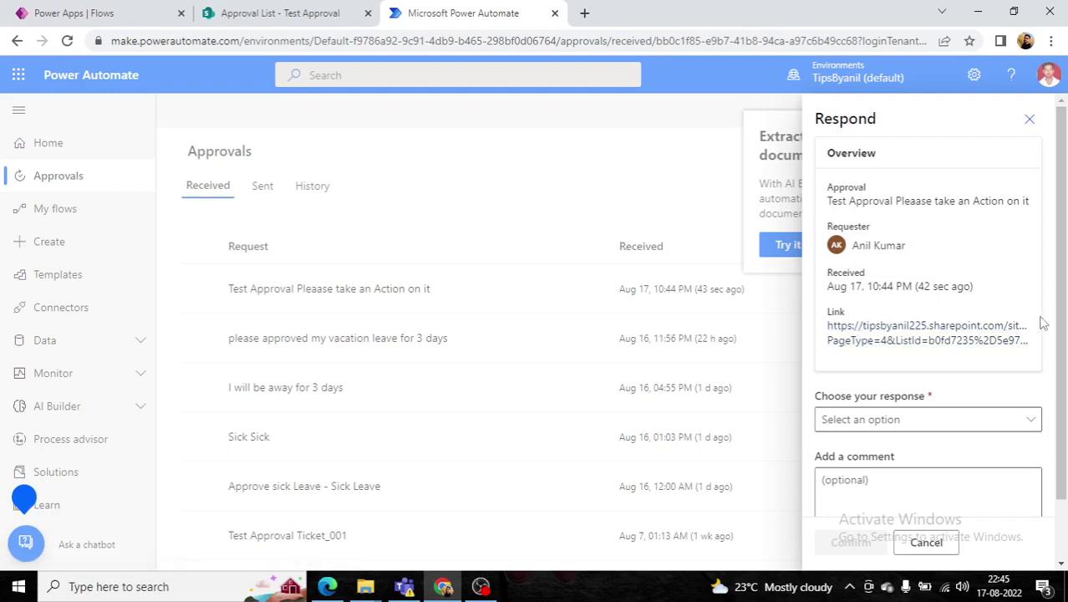
- Respond to the approval request with Approve and the comment "looks good please approve", and submit the response
{"action": "scroll", "coordinate": [1045, 343], "scroll_direction": "down", "scroll_amount": 2}
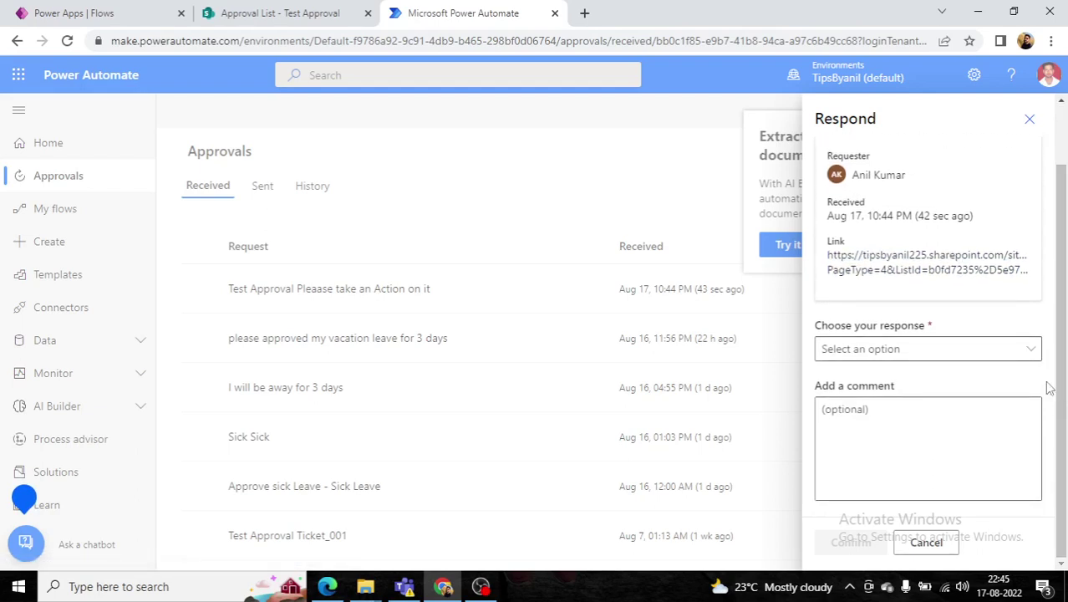
{"action": "left_click", "coordinate": [1030, 356]}
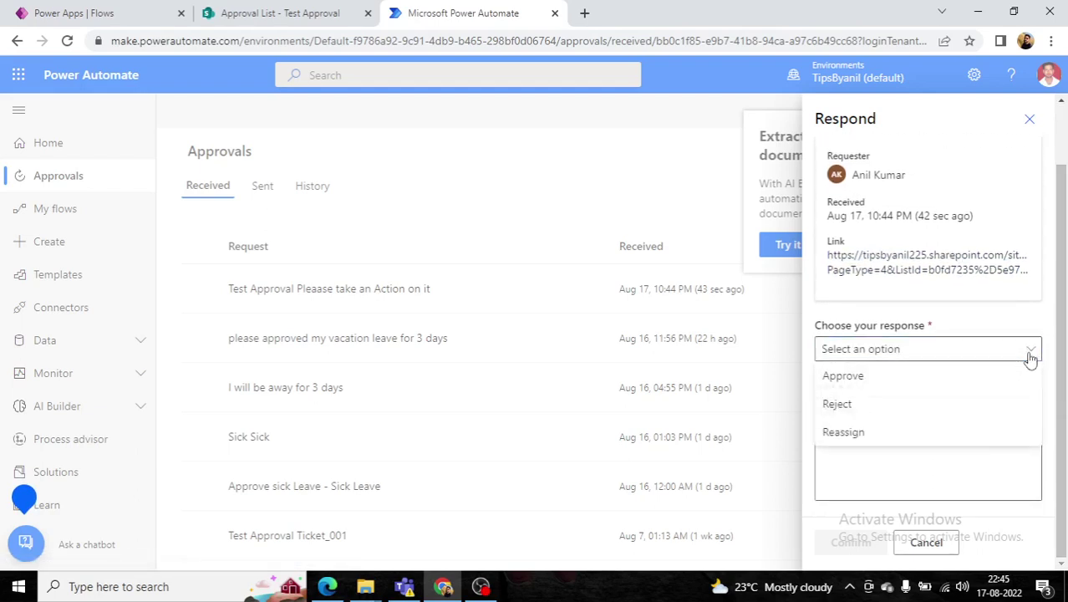
{"action": "left_click", "coordinate": [896, 384]}
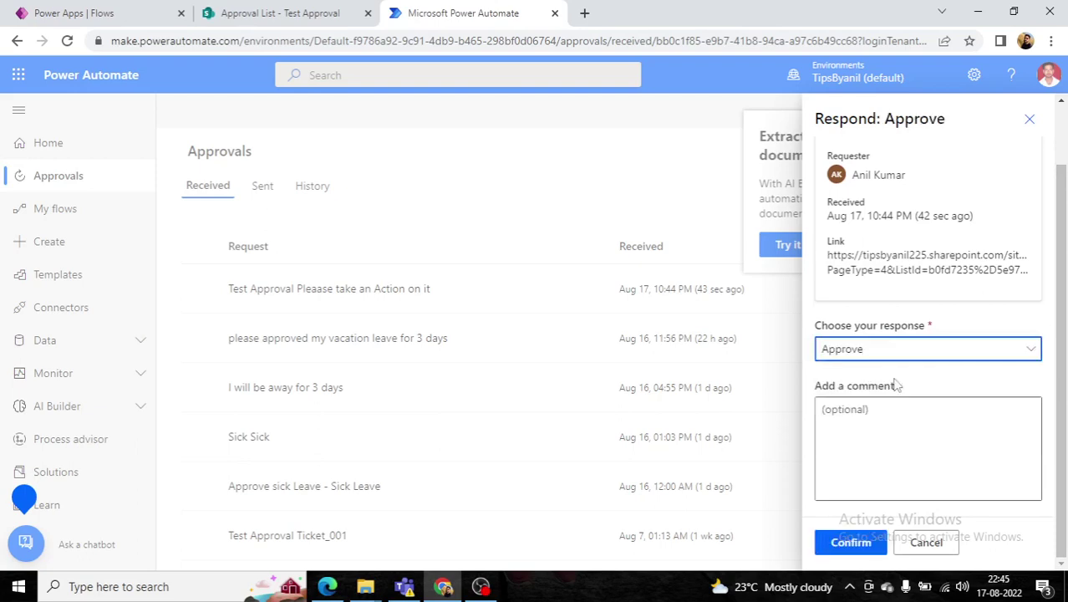
{"action": "left_click", "coordinate": [883, 410]}
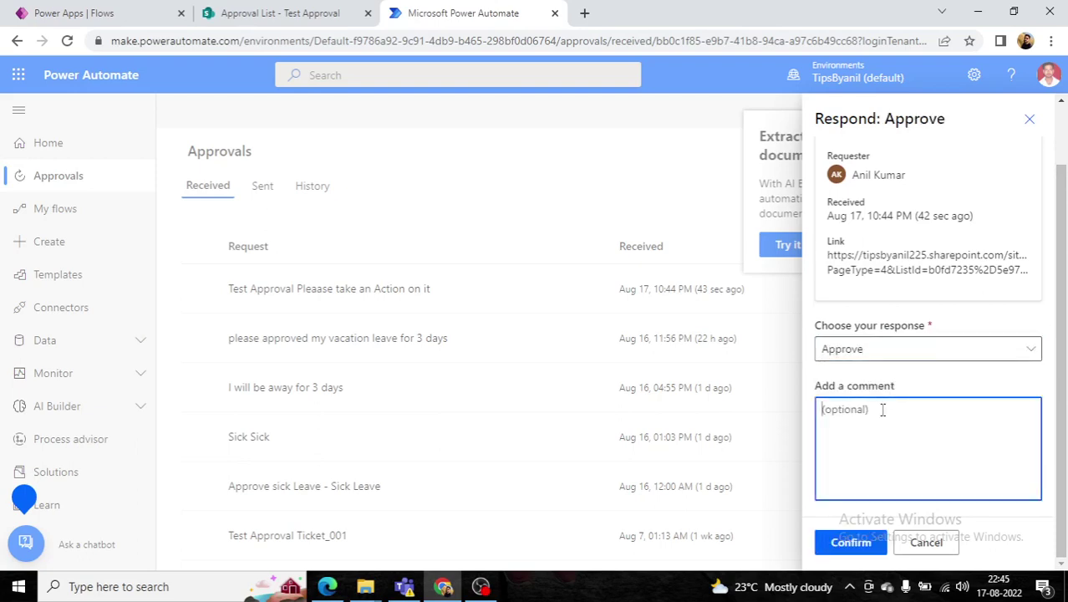
{"action": "type", "text": "loks good please a"}
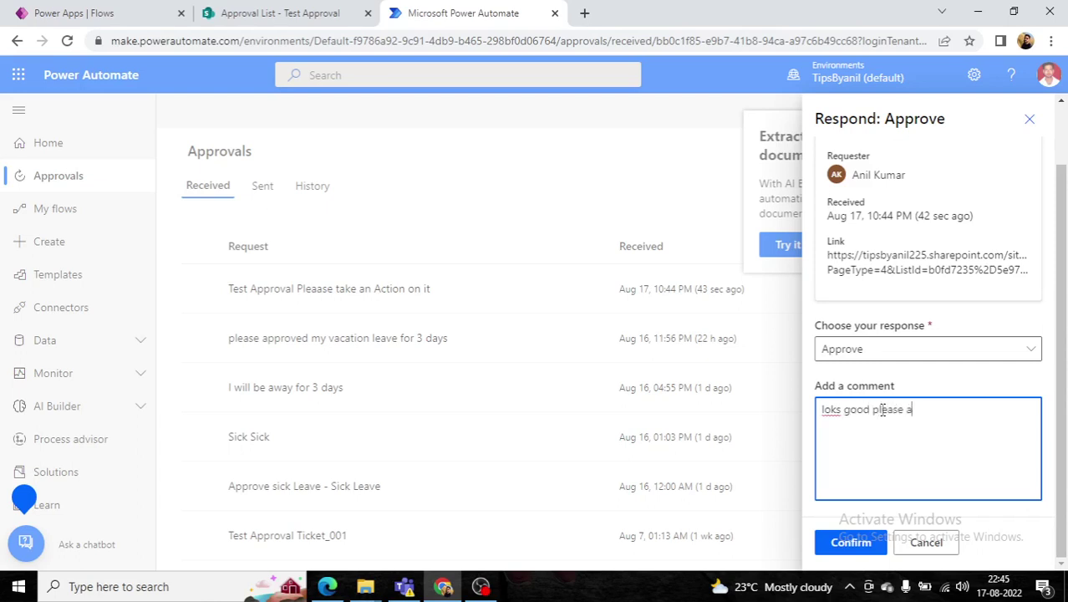
{"action": "type", "text": "pprove"}
{"action": "left_click", "coordinate": [832, 409]}
{"action": "type", "text": "o"}
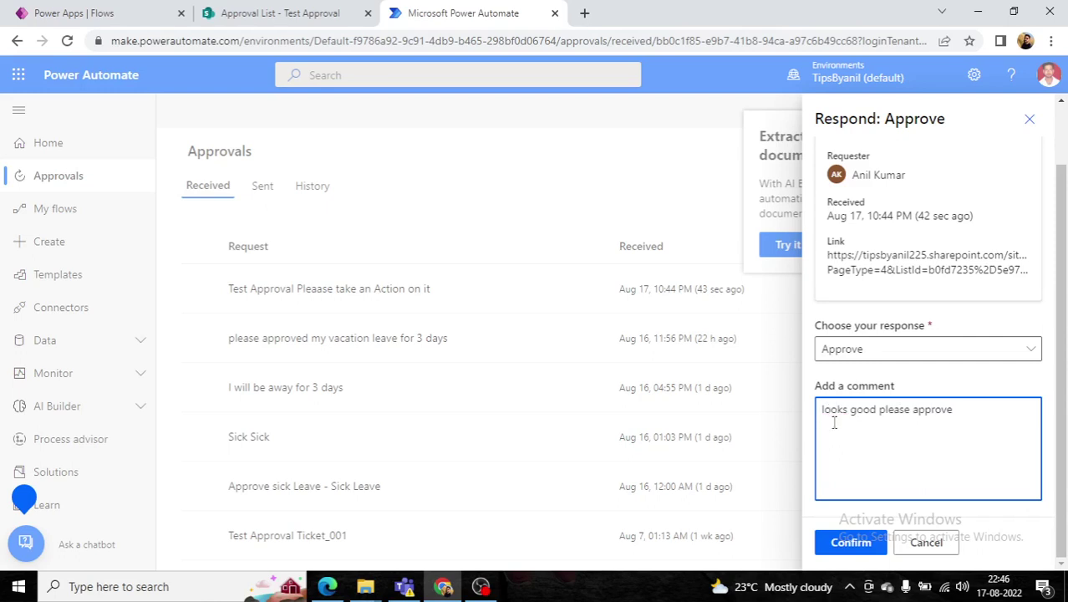
{"action": "left_click", "coordinate": [857, 543]}
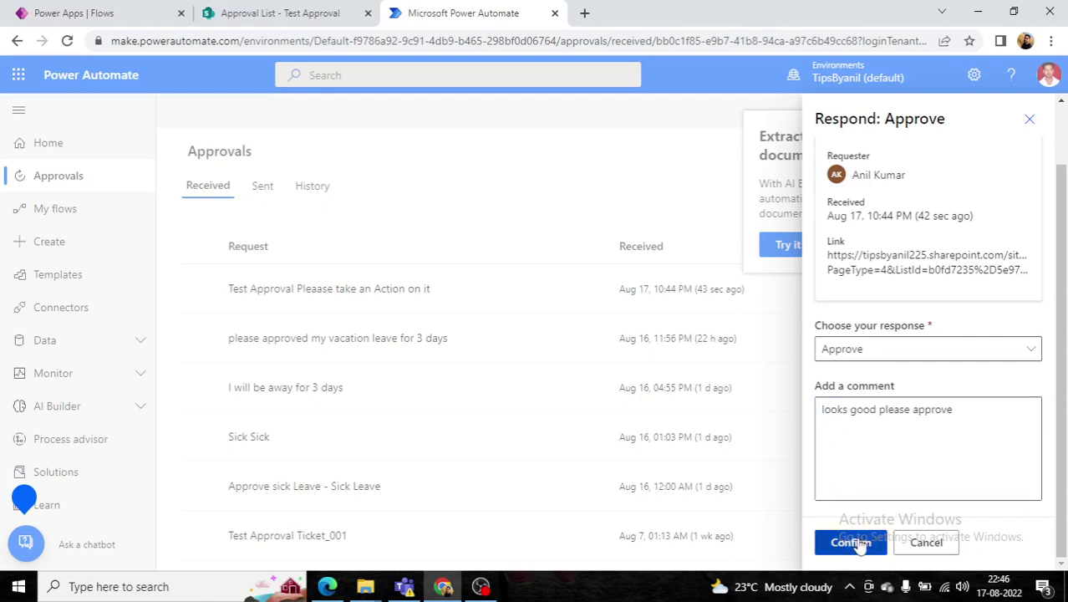
- Check the flow run's status, close the item's details in SharePoint, and reload the Approval List to review its comments and status
{"action": "left_click", "coordinate": [145, 8]}
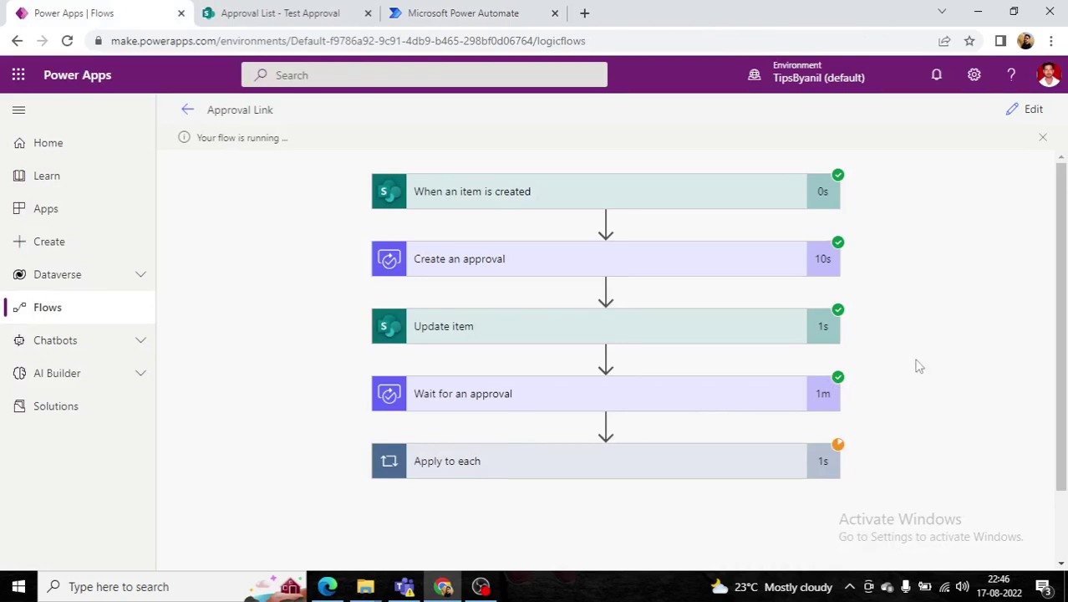
{"action": "left_click_drag", "start_coordinate": [1066, 365], "coordinate": [1060, 394]}
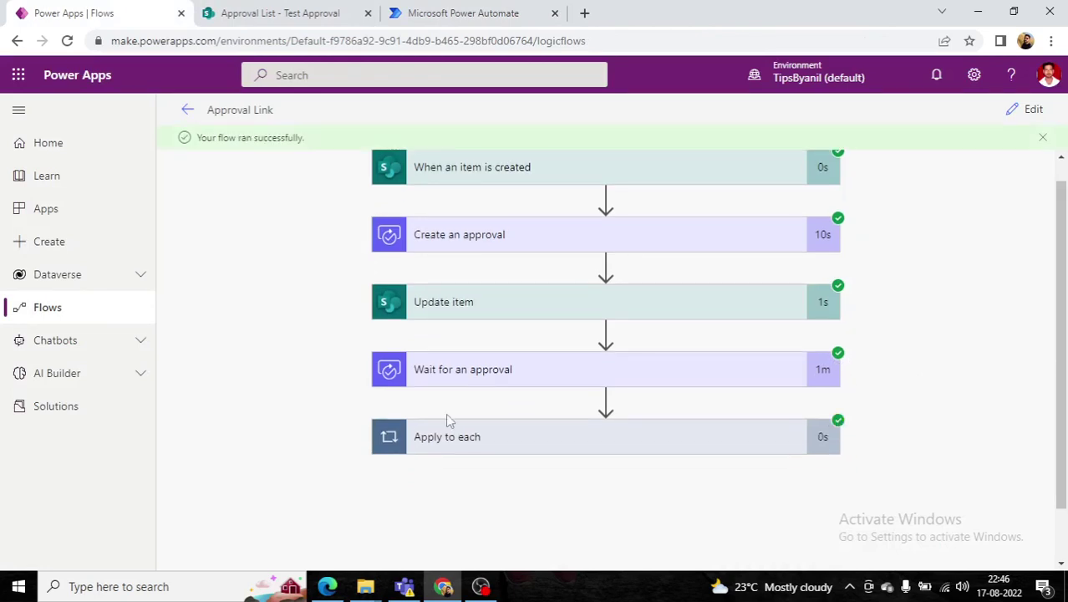
{"action": "left_click", "coordinate": [305, 23]}
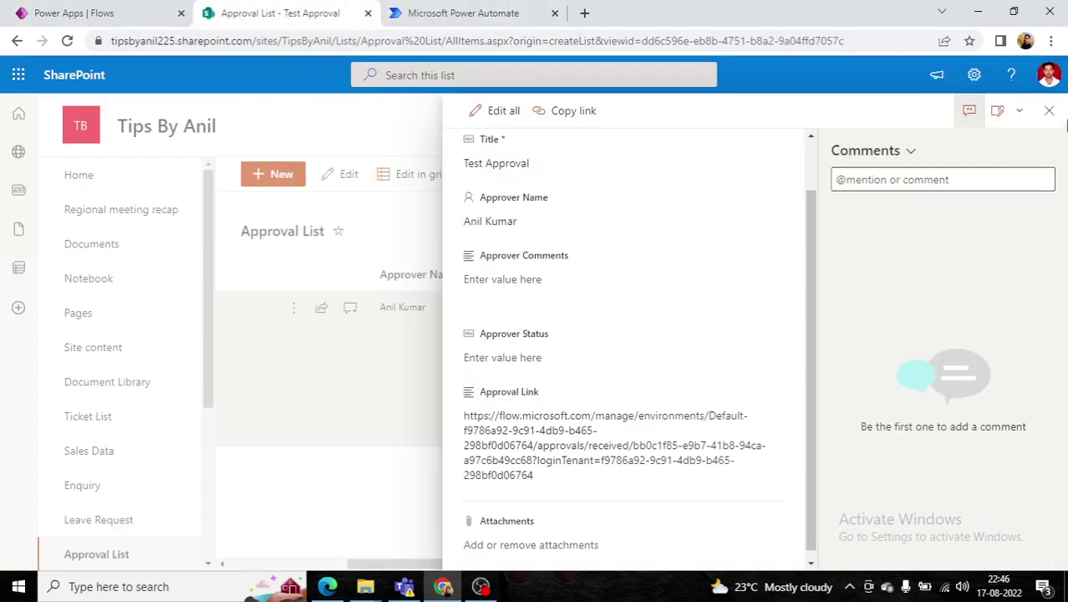
{"action": "left_click", "coordinate": [1049, 111]}
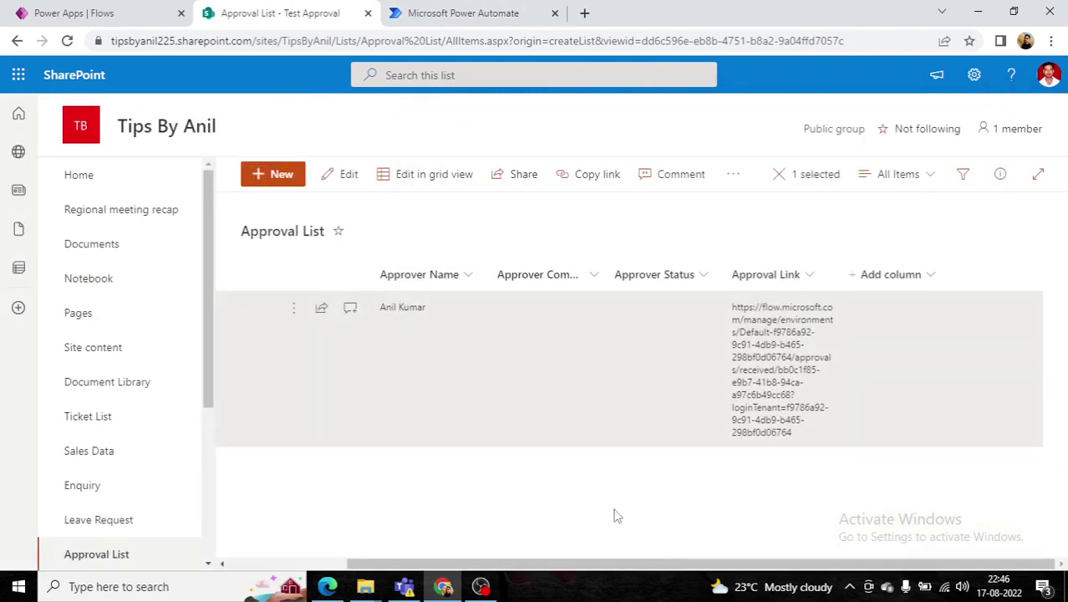
{"action": "key", "text": "F5"}
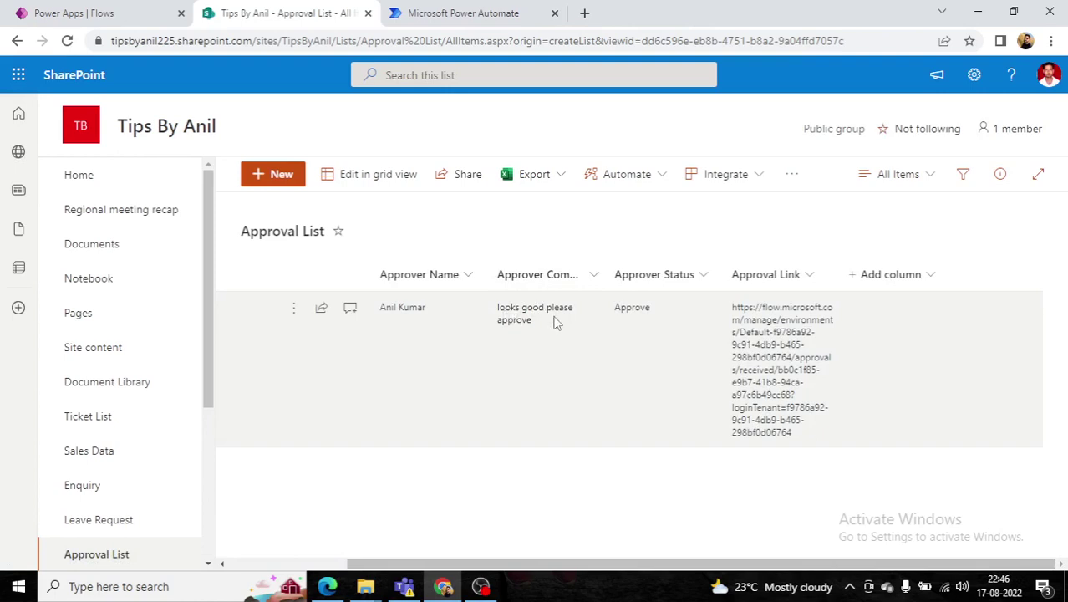
{"action": "left_click_drag", "start_coordinate": [803, 556], "coordinate": [706, 551]}
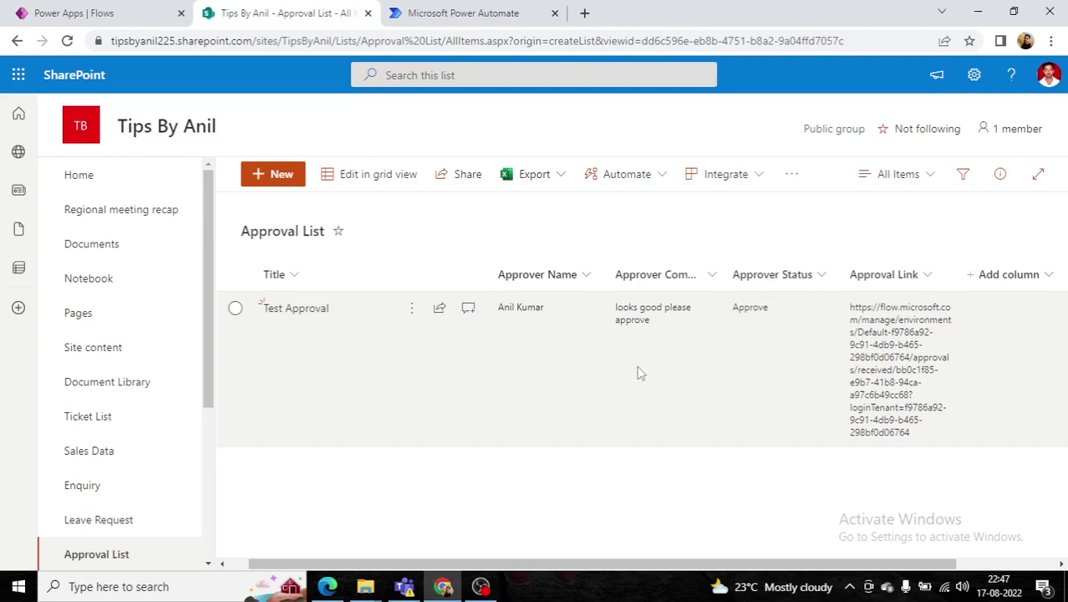
{"action": "left_click", "coordinate": [153, 11]}
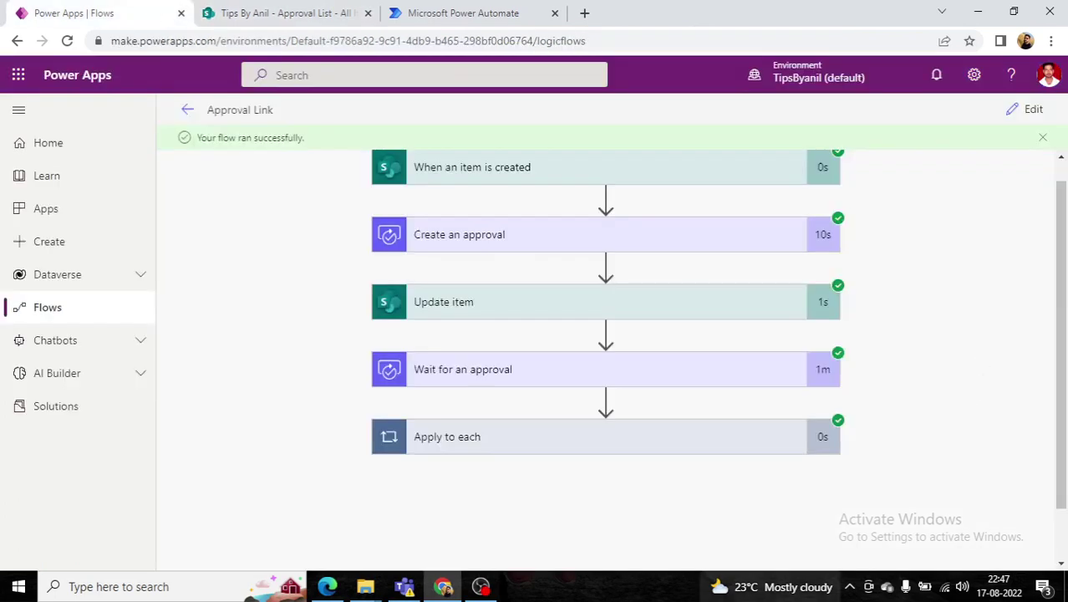
{"action": "left_click", "coordinate": [851, 588]}
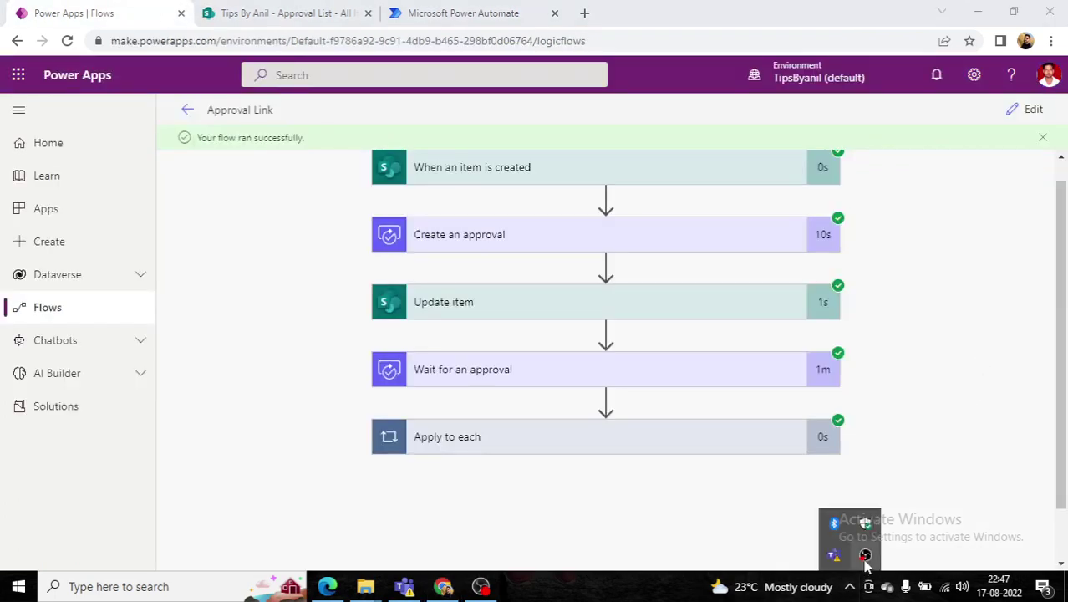